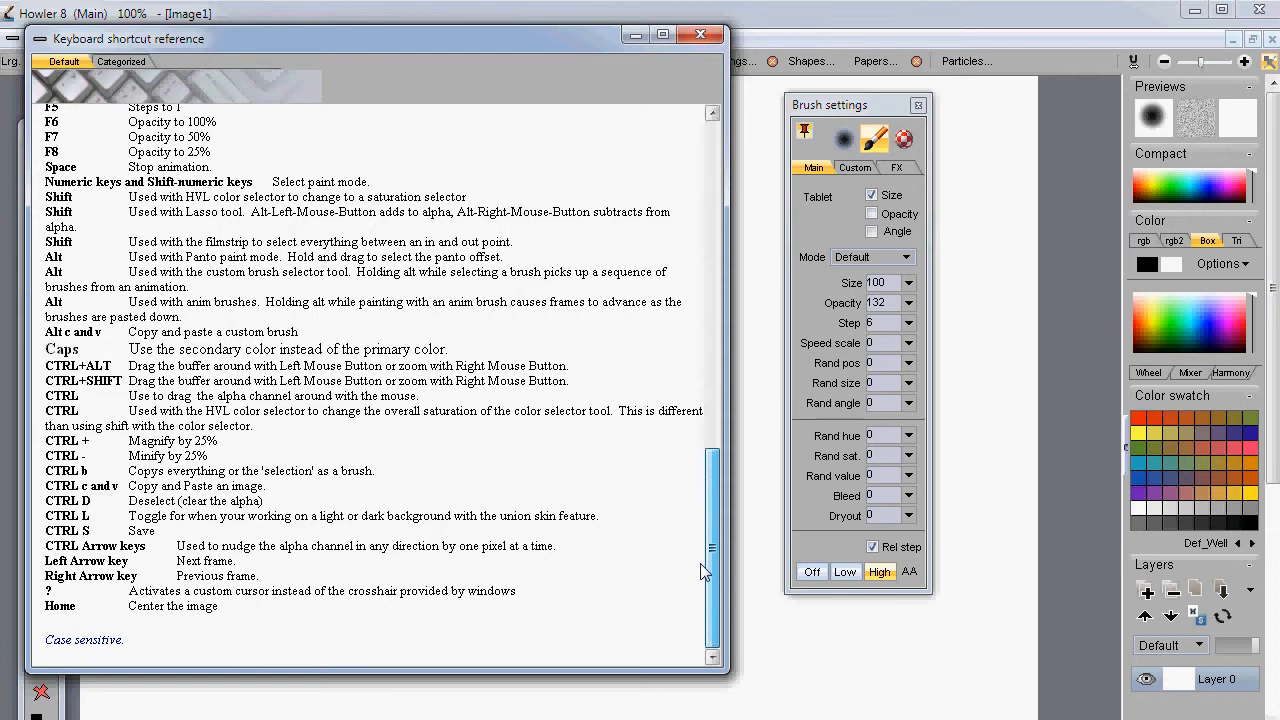
# - Close the keyboard shortcut reference and reposition the Brush settings panel over the canvas's edge, away from the painting area
pyautogui.scroll(15, 698, 567)
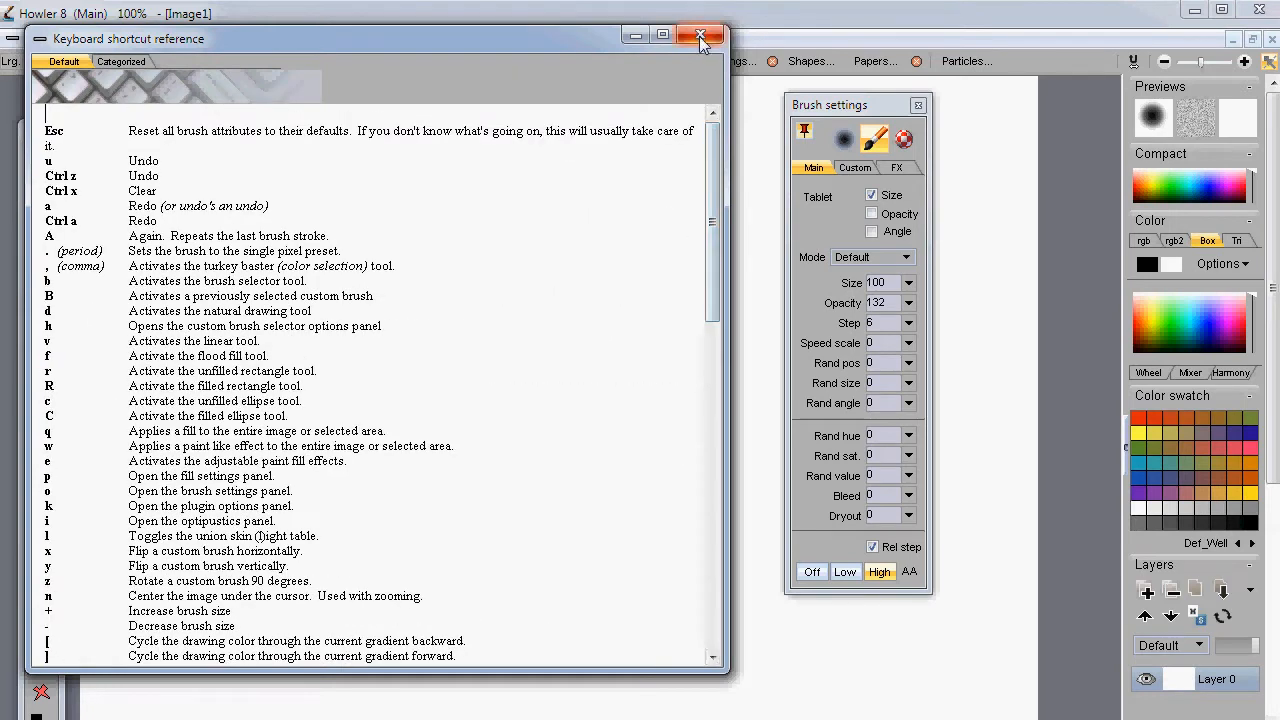
pyautogui.click(700, 38)
pyautogui.moveTo(900, 110)
pyautogui.mouseDown()
pyautogui.moveTo(666, 124)
pyautogui.moveTo(698, 129)
pyautogui.mouseUp()
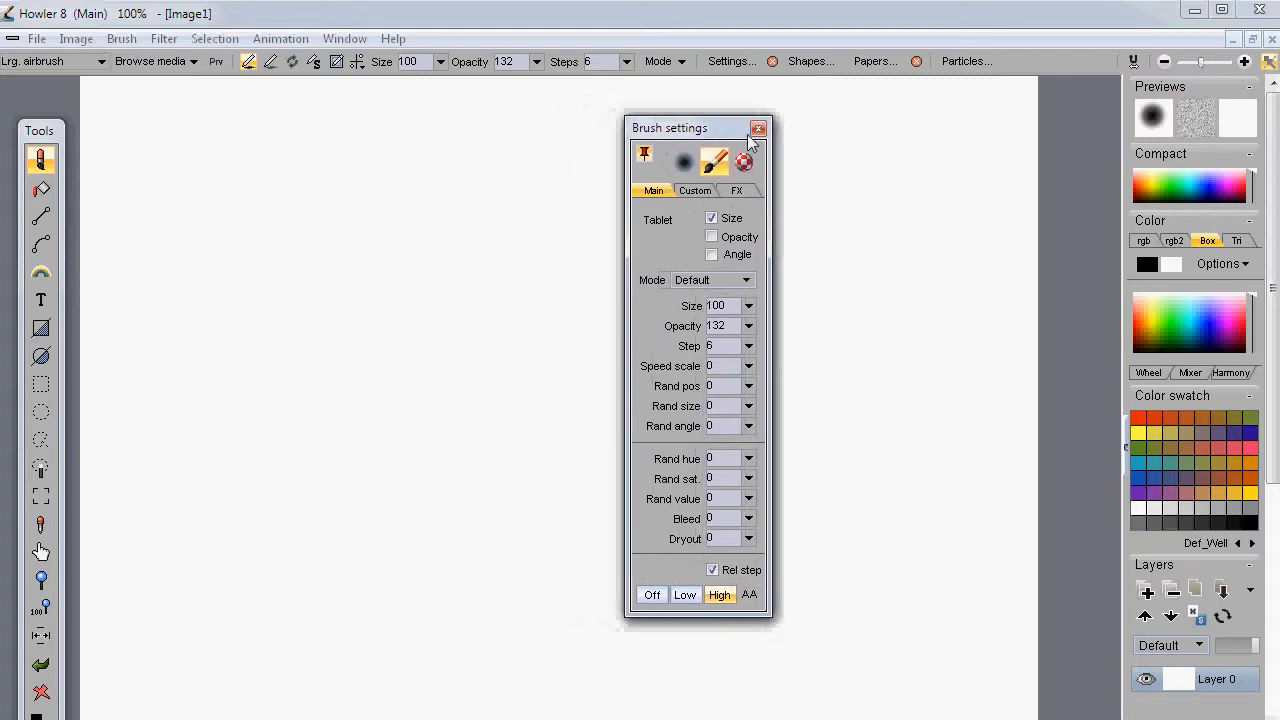
pyautogui.click(758, 129)
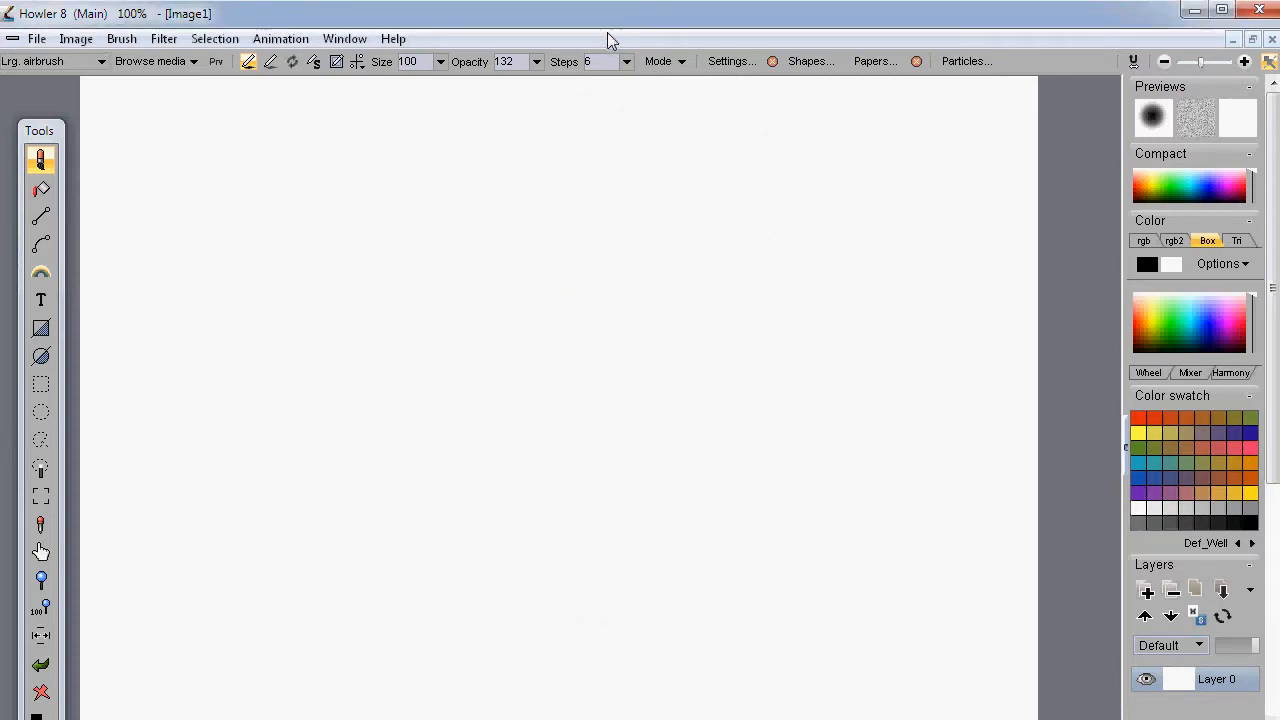
pyautogui.press('o')
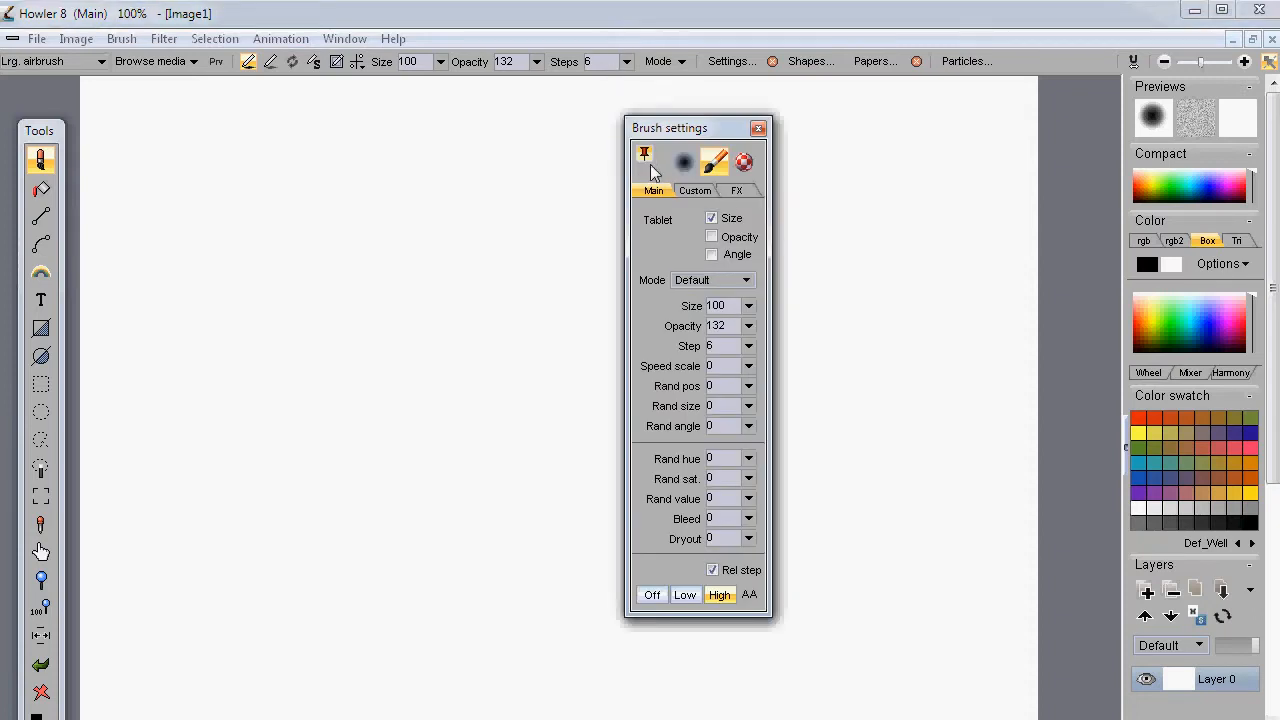
pyautogui.moveTo(673, 130)
pyautogui.mouseDown()
pyautogui.moveTo(1085, 158)
pyautogui.moveTo(988, 120)
pyautogui.mouseUp()
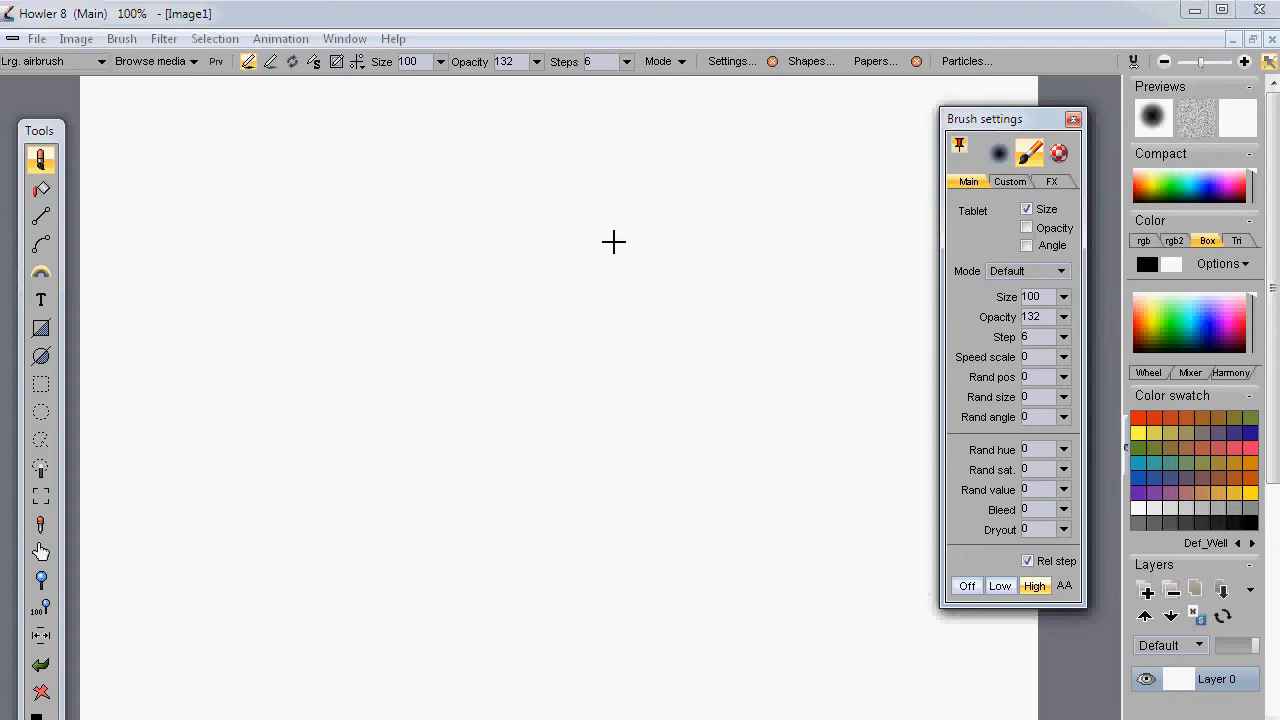
# - Paint a black smiley face with a tongue using the large airbrush, then clear the canvas
pyautogui.moveTo(333, 275)
pyautogui.mouseDown()
pyautogui.moveTo(854, 580)
pyautogui.moveTo(385, 288)
pyautogui.mouseUp()
pyautogui.moveTo(357, 398)
pyautogui.mouseDown()
pyautogui.moveTo(400, 477)
pyautogui.moveTo(650, 343)
pyautogui.mouseUp()
pyautogui.moveTo(455, 343); pyautogui.dragTo(482, 330)
pyautogui.moveTo(528, 292); pyautogui.dragTo(537, 310)
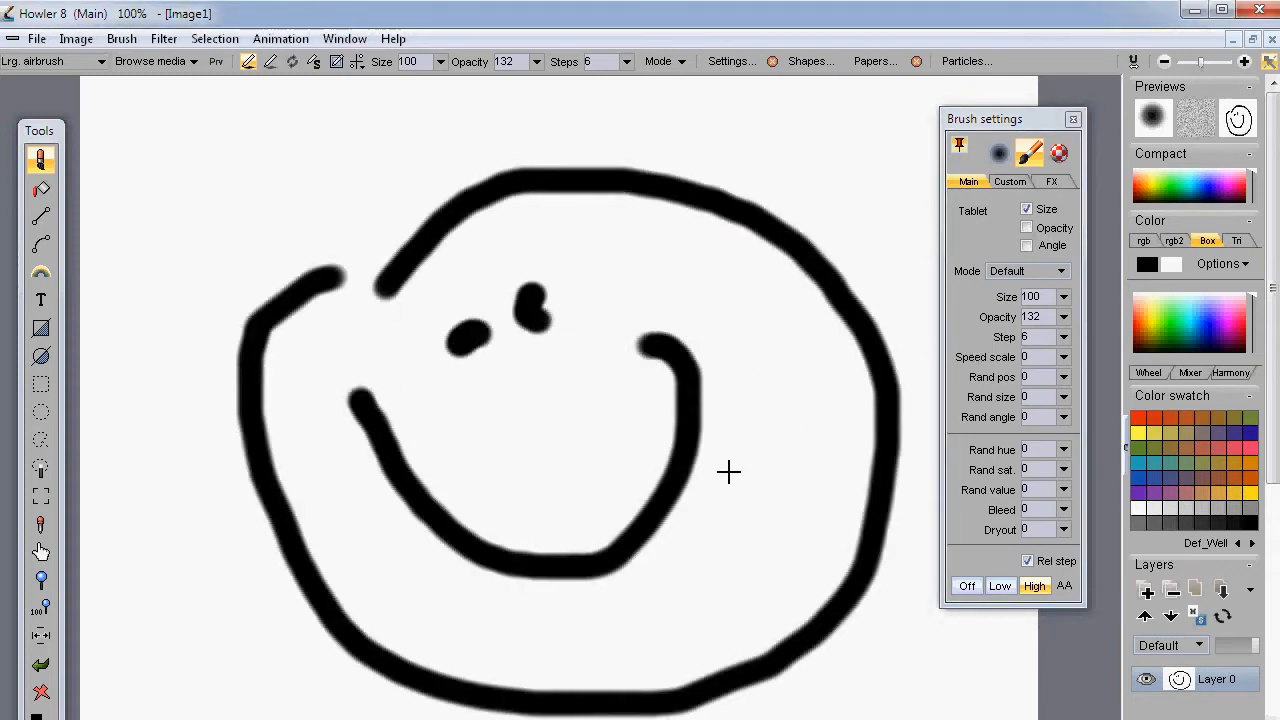
pyautogui.moveTo(686, 449)
pyautogui.mouseDown()
pyautogui.moveTo(686, 526)
pyautogui.moveTo(671, 503)
pyautogui.moveTo(738, 512)
pyautogui.mouseUp()
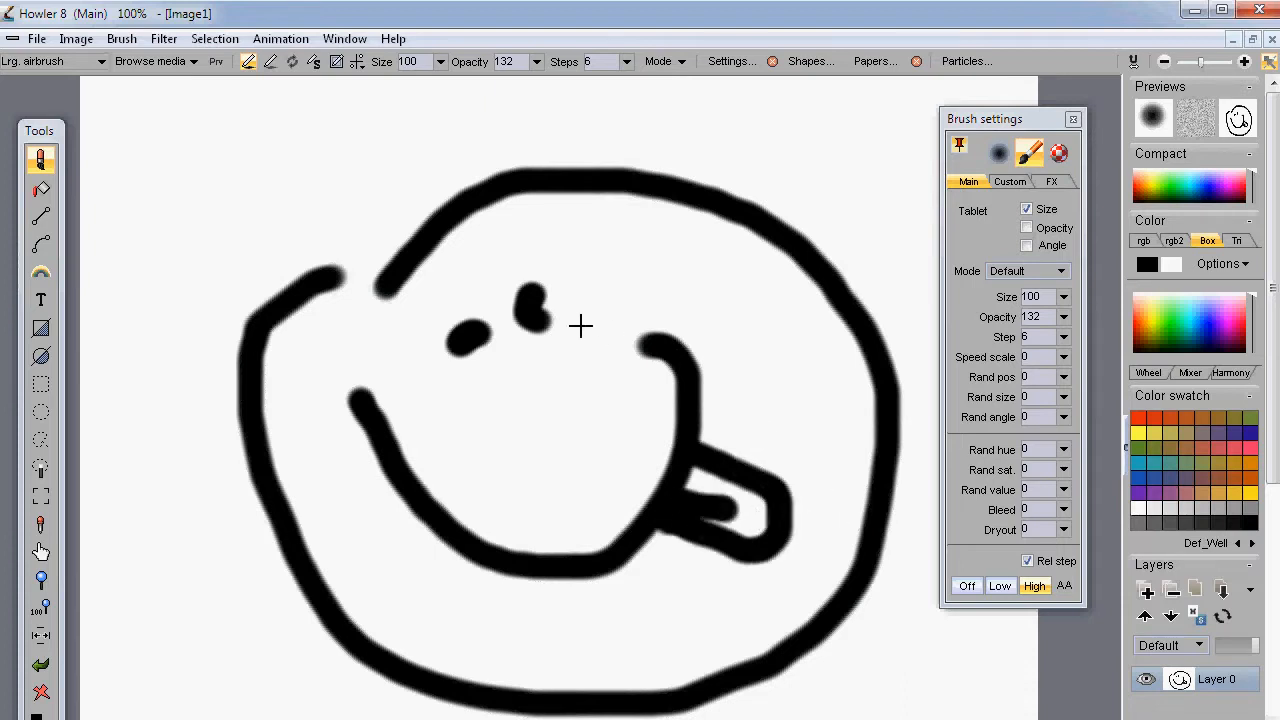
pyautogui.moveTo(1010, 120); pyautogui.dragTo(1035, 100)
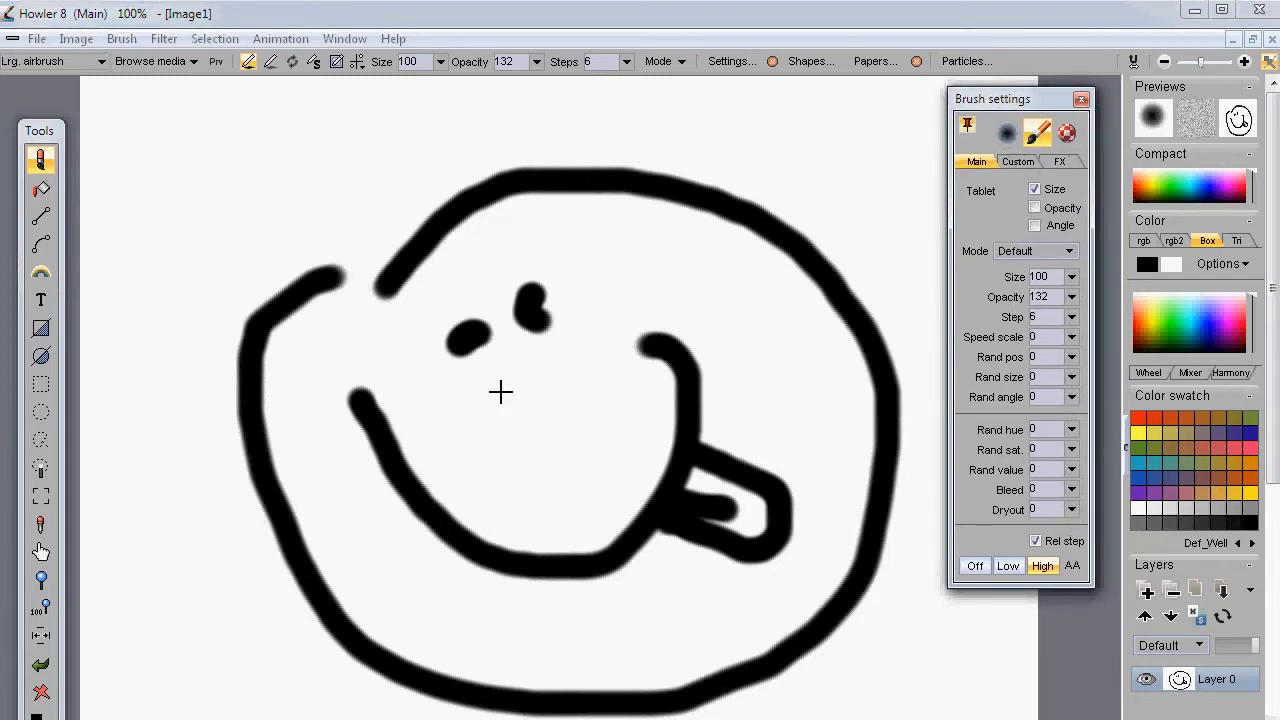
pyautogui.click(40, 692)
# - Try two freehand diagonal strokes across the canvas, clearing the canvas after each one
pyautogui.moveTo(183, 637)
pyautogui.mouseDown()
pyautogui.moveTo(226, 514)
pyautogui.moveTo(897, 137)
pyautogui.mouseUp()
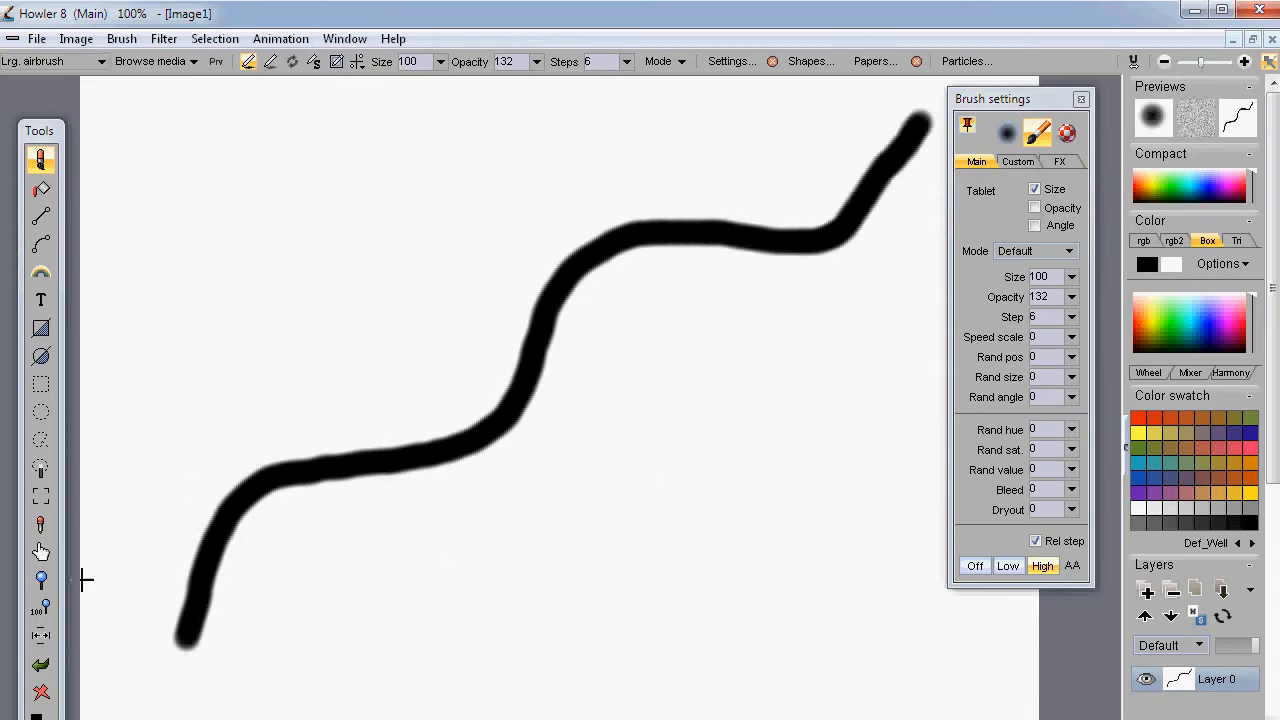
pyautogui.click(42, 693)
pyautogui.moveTo(152, 205)
pyautogui.mouseDown()
pyautogui.moveTo(317, 277)
pyautogui.moveTo(560, 563)
pyautogui.moveTo(829, 389)
pyautogui.moveTo(865, 225)
pyautogui.moveTo(580, 437)
pyautogui.moveTo(705, 500)
pyautogui.mouseUp()
pyautogui.click(42, 693)
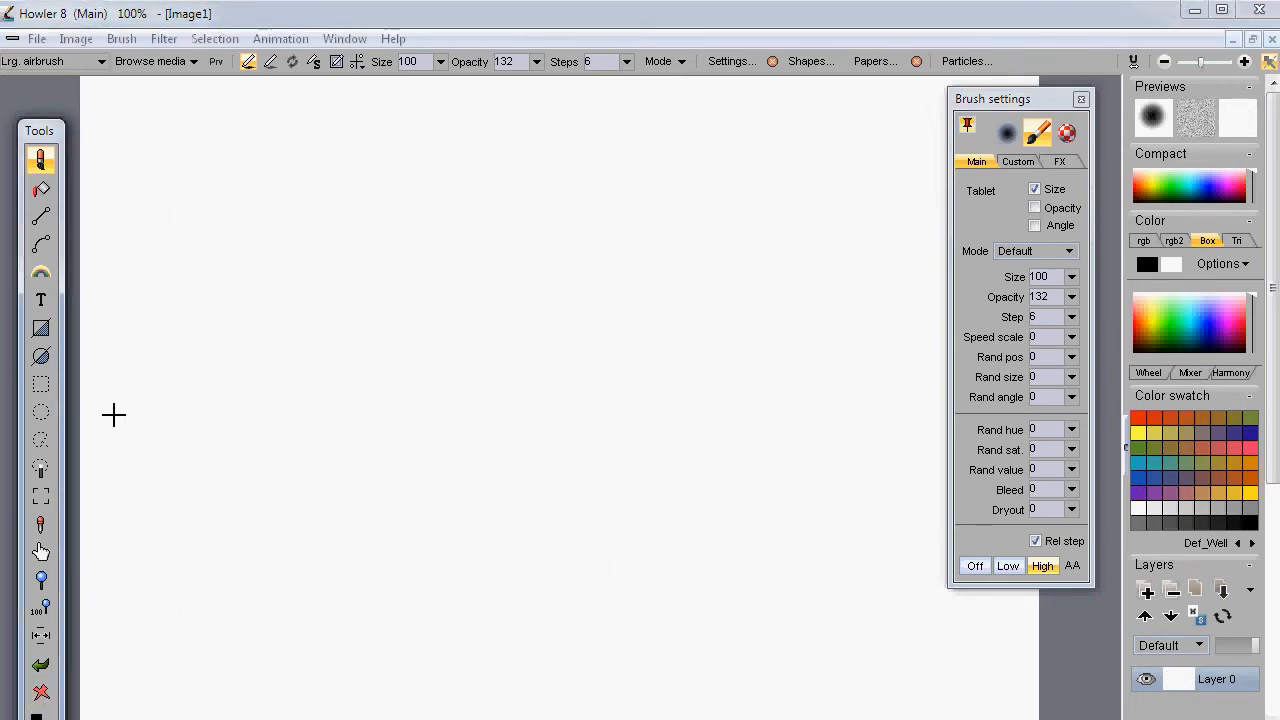
# - Paint a continuous black zigzag stroke from the upper left of the canvas to the lower right and repeat it in orange
pyautogui.moveTo(158, 173); pyautogui.dragTo(226, 208)
pyautogui.moveTo(202, 251)
pyautogui.mouseDown()
pyautogui.moveTo(314, 406)
pyautogui.moveTo(617, 594)
pyautogui.moveTo(903, 580)
pyautogui.moveTo(798, 412)
pyautogui.mouseUp()
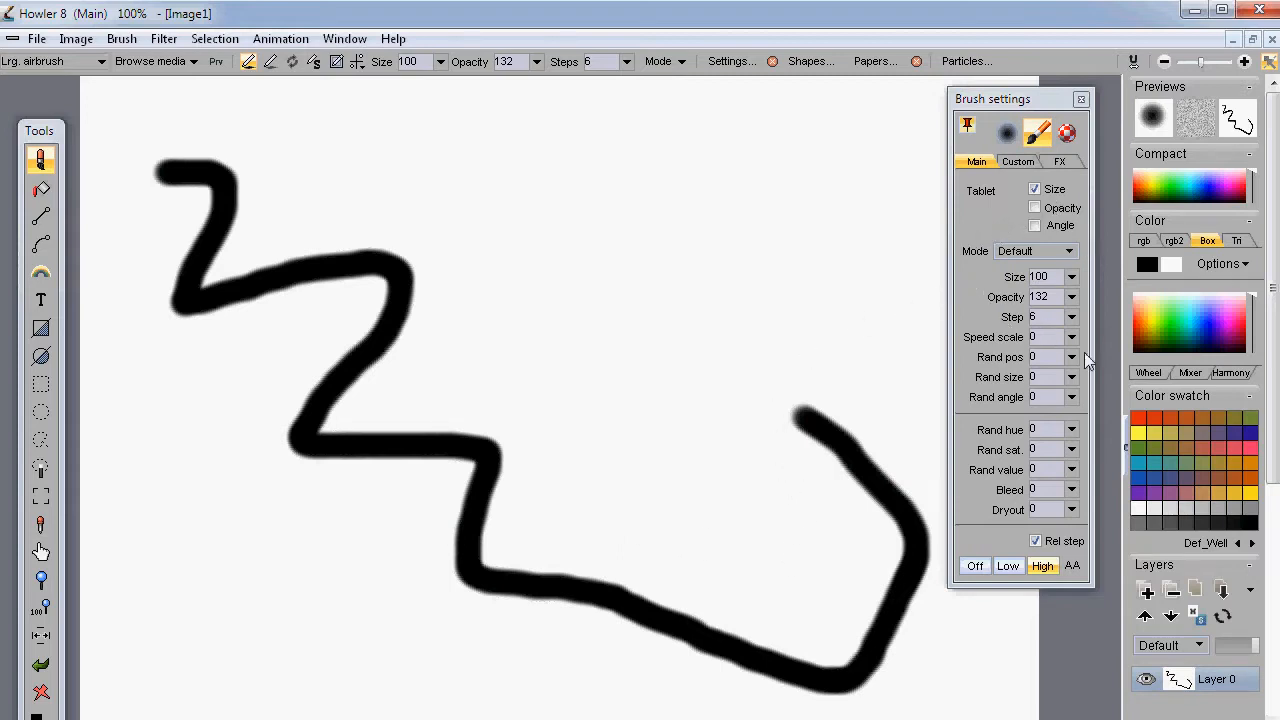
pyautogui.click(1142, 195)
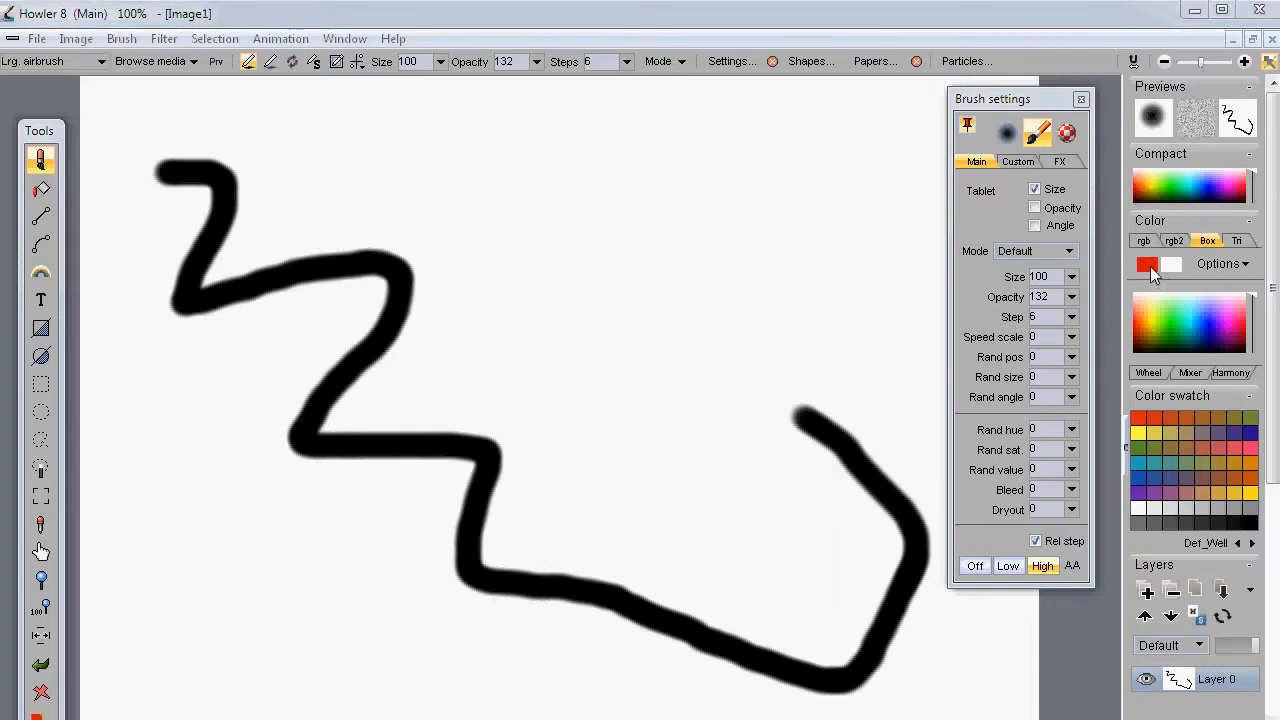
pyautogui.moveTo(1144, 306); pyautogui.dragTo(1144, 324)
pyautogui.press('a')
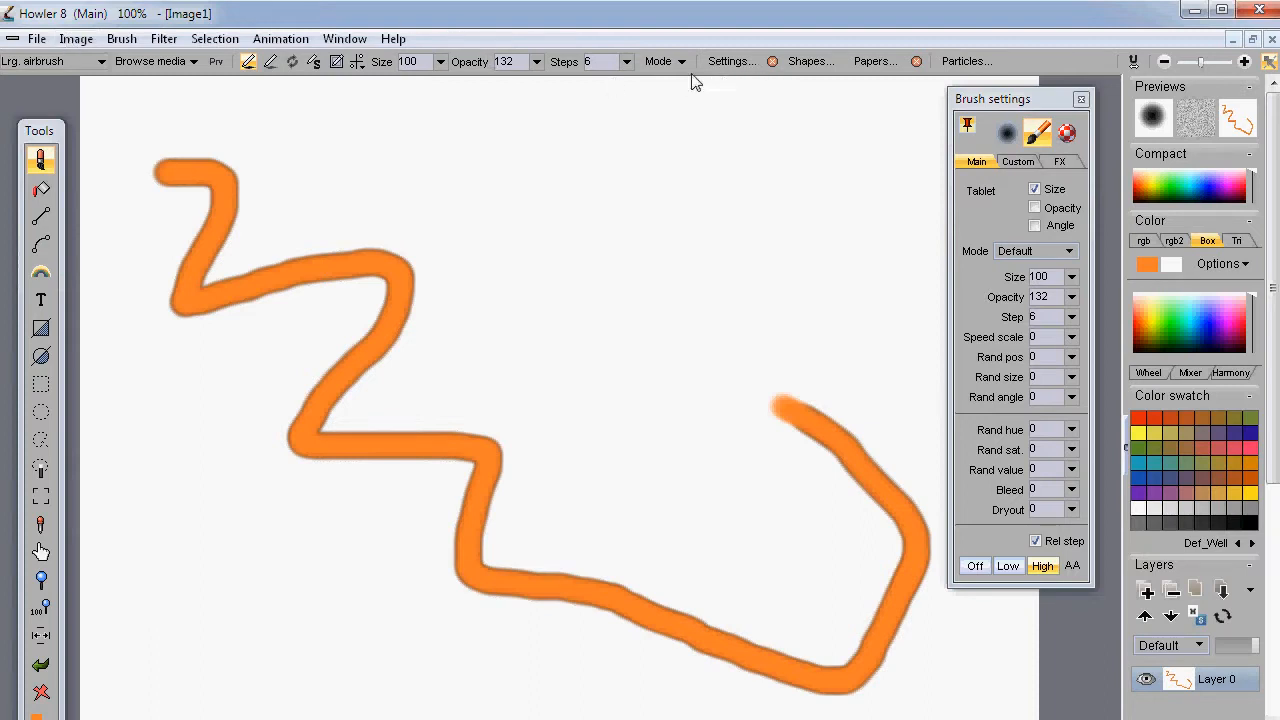
# - Set the brush steps to 99, choose dark blue, and repeat the last stroke three times over the orange line
pyautogui.click(626, 62)
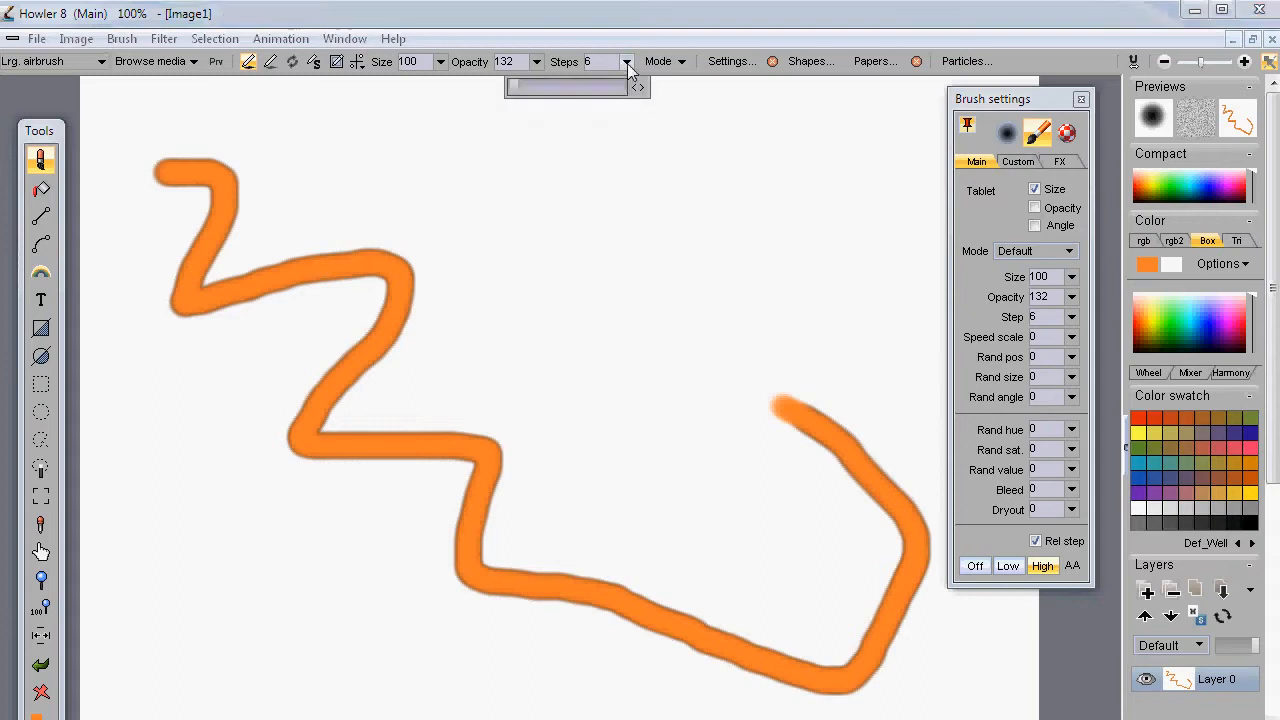
pyautogui.moveTo(527, 89); pyautogui.dragTo(560, 89)
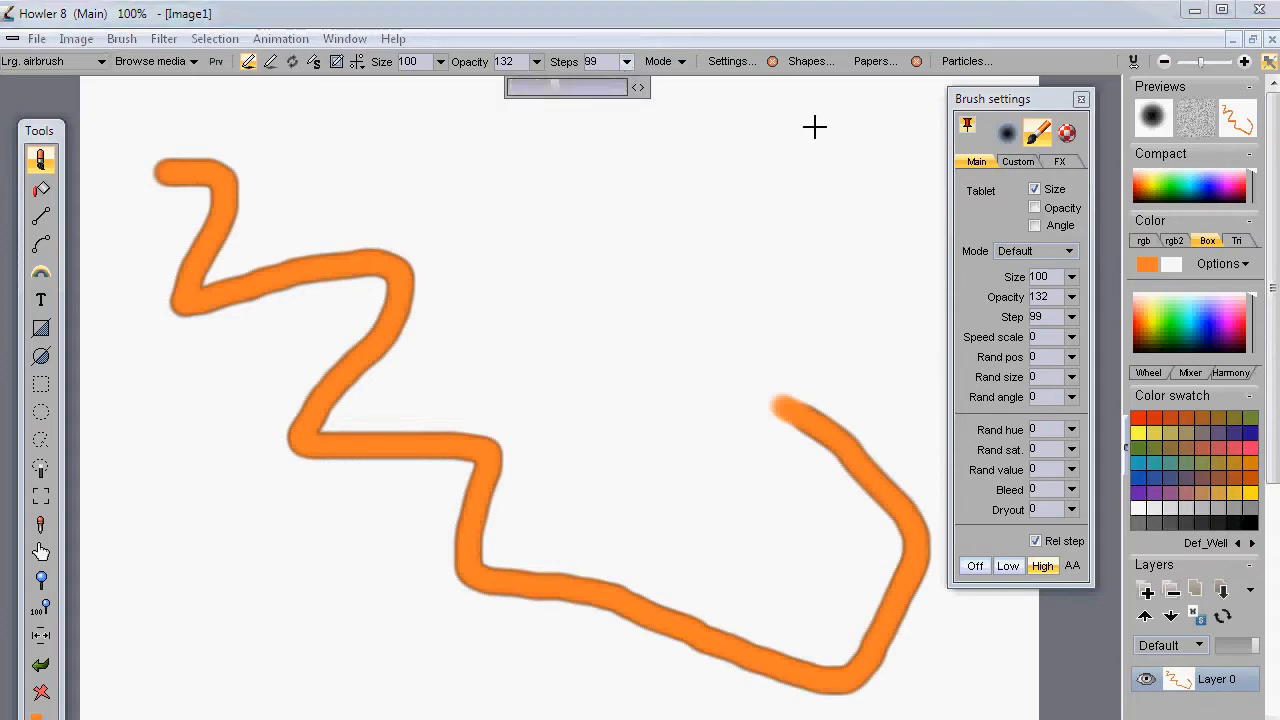
pyautogui.click(1212, 198)
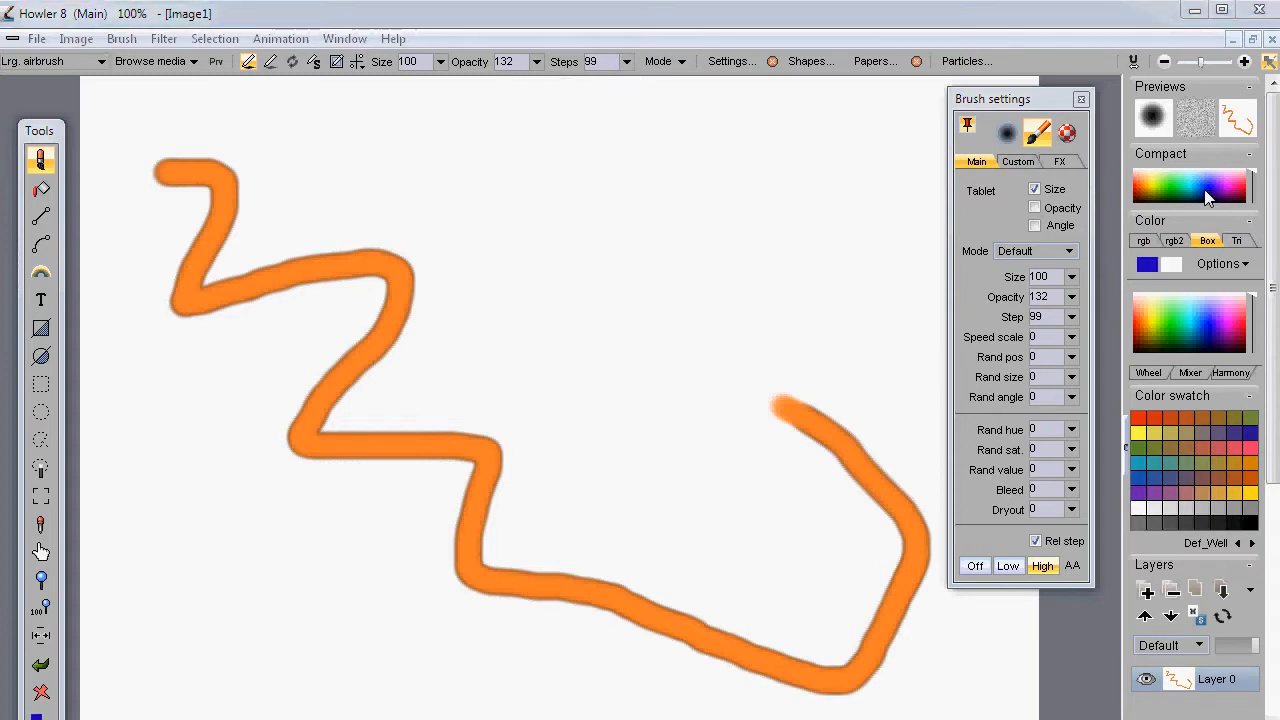
pyautogui.press('a')
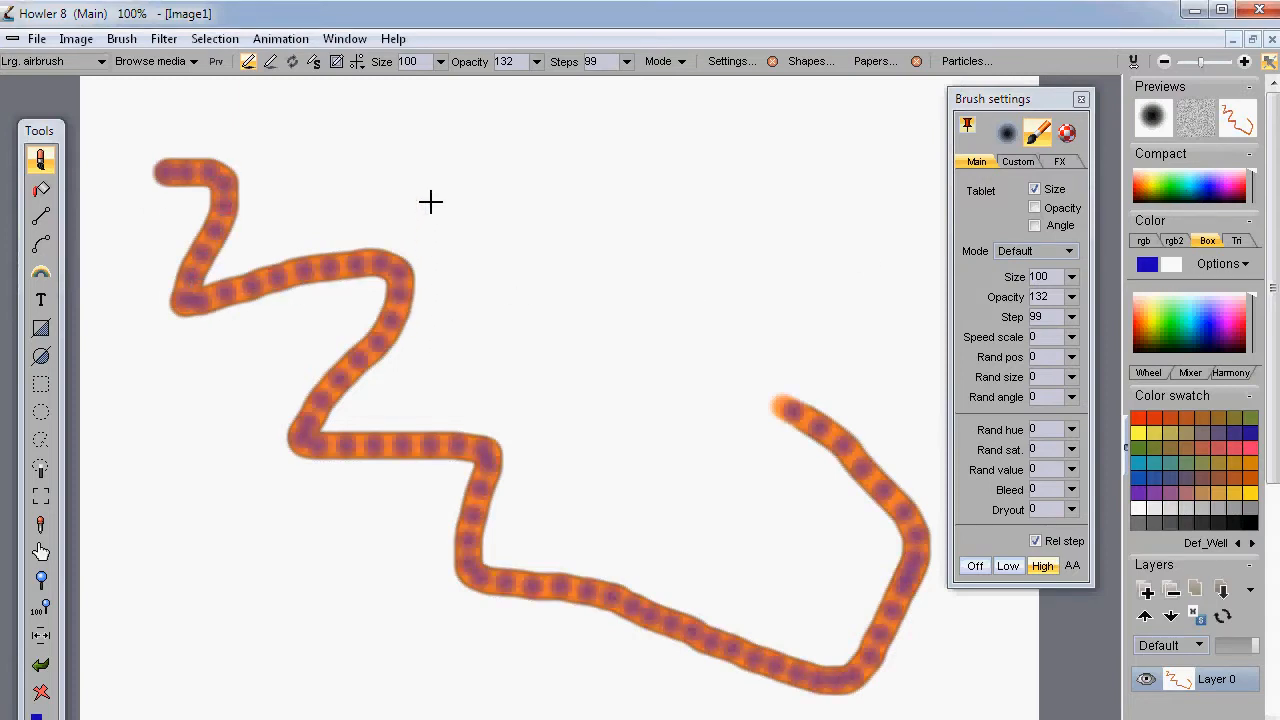
pyautogui.press('a')
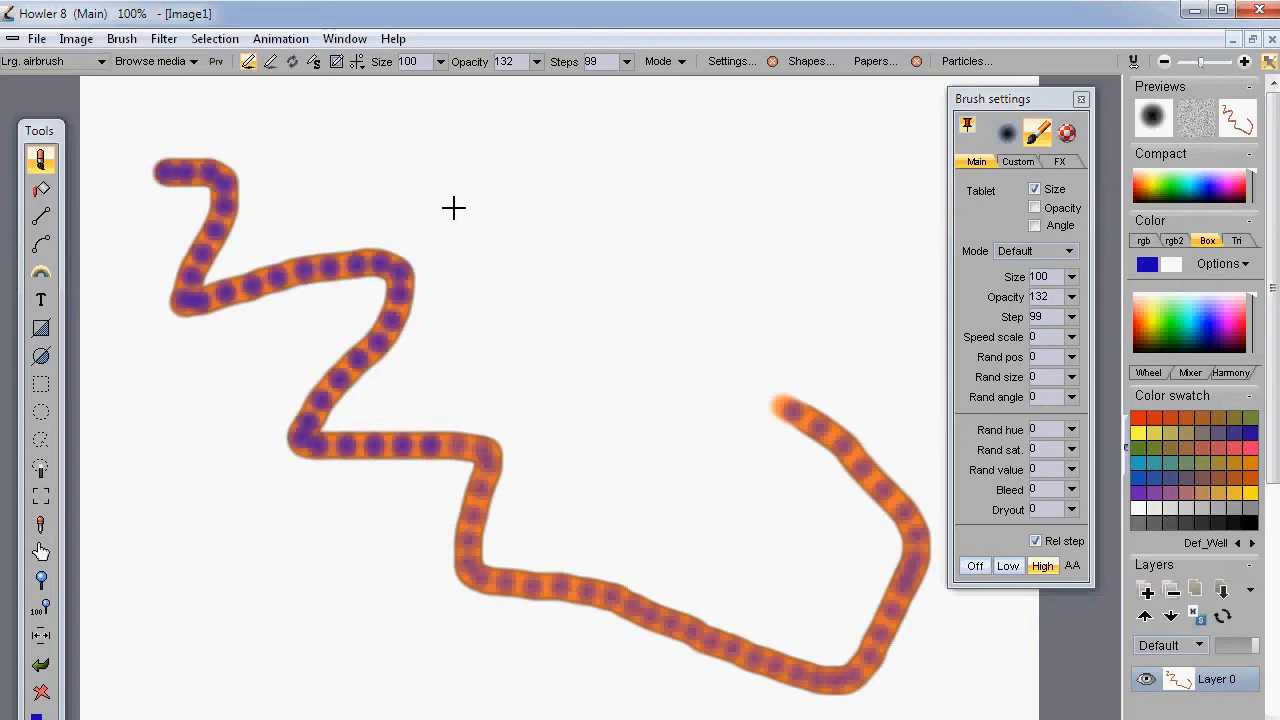
pyautogui.press('a')
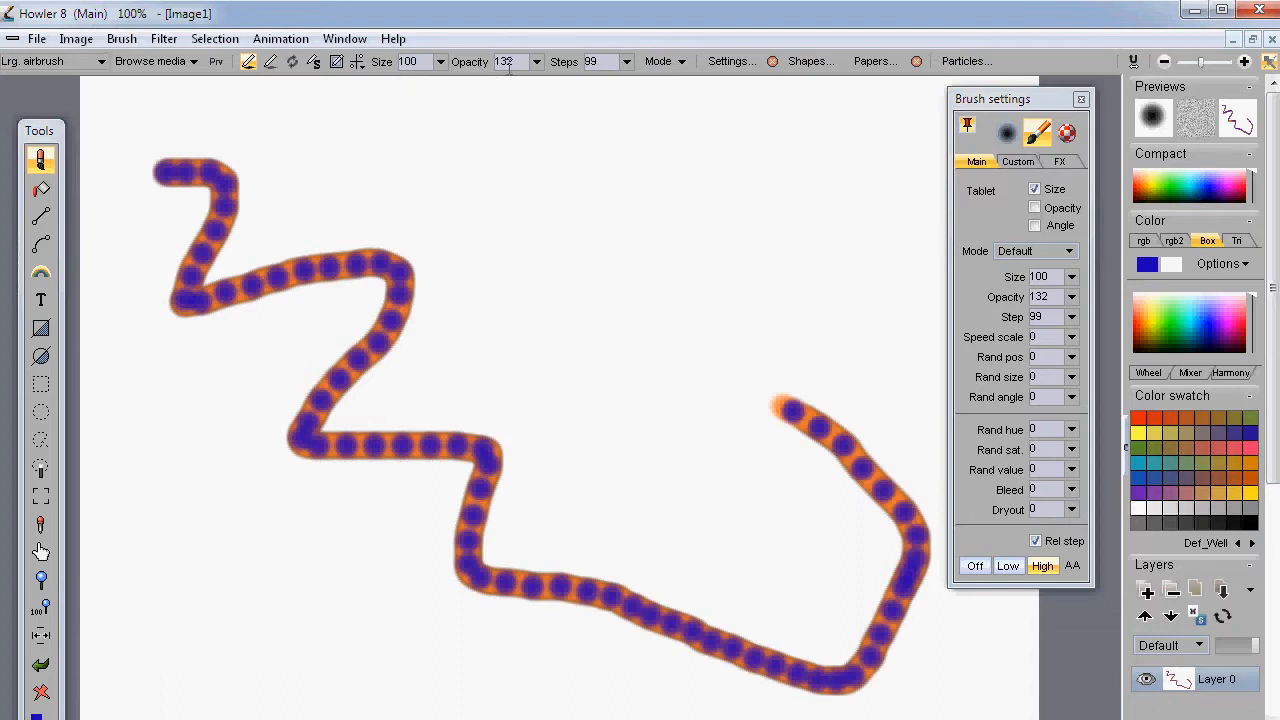
# - Set the brush opacity to 255, size to 24 and colour to pale yellow, and repeat the last stroke
pyautogui.moveTo(537, 62)
pyautogui.mouseDown()
pyautogui.moveTo(505, 84)
pyautogui.moveTo(547, 91)
pyautogui.mouseUp()
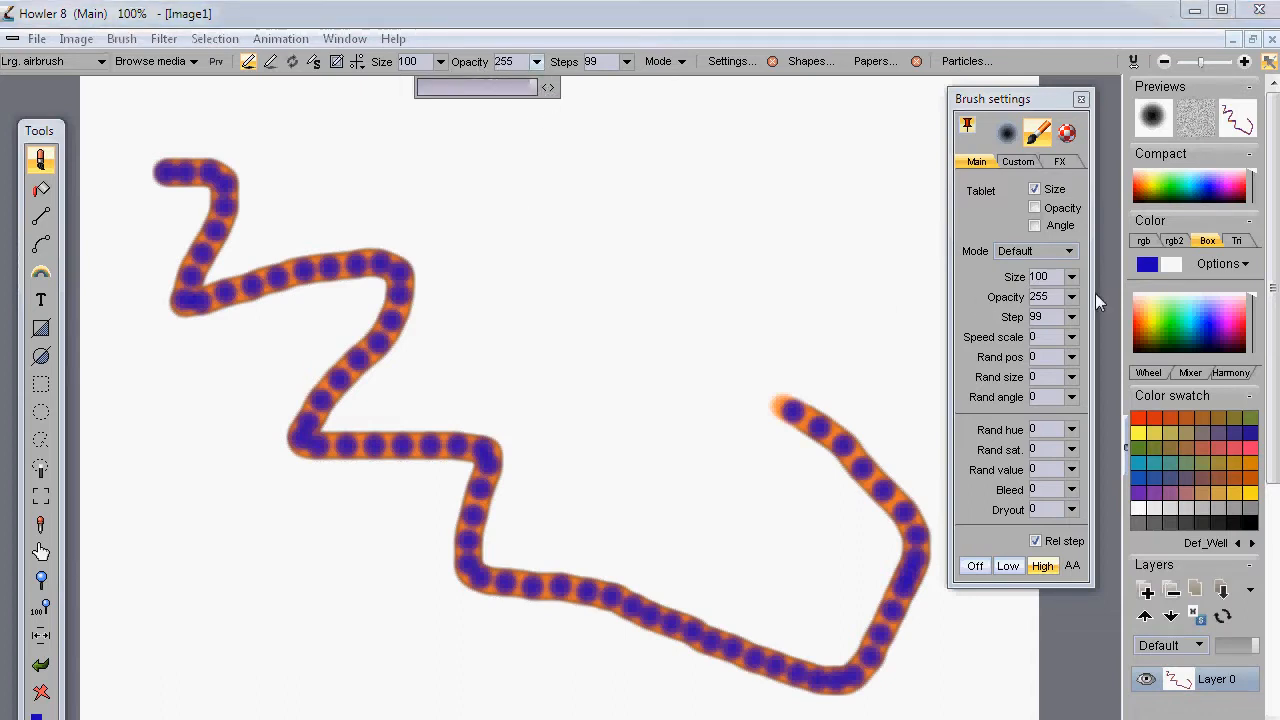
pyautogui.click(1147, 182)
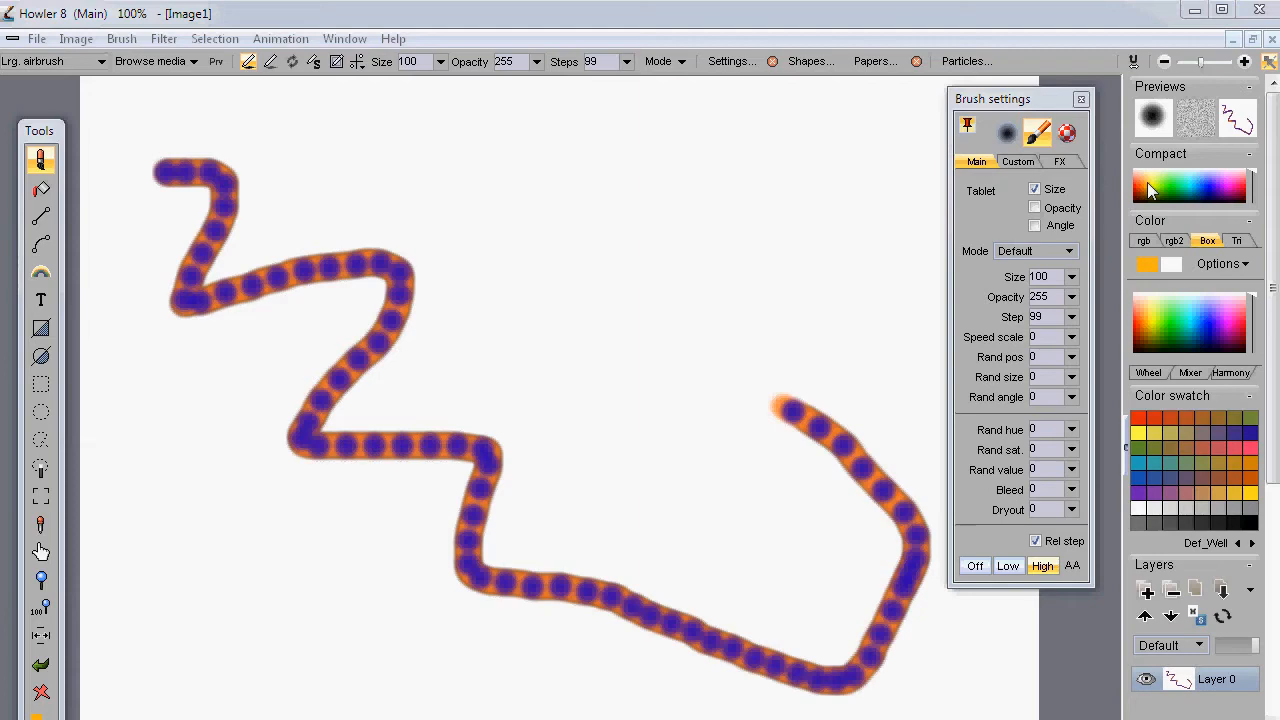
pyautogui.click(440, 62)
pyautogui.moveTo(372, 84); pyautogui.dragTo(357, 86)
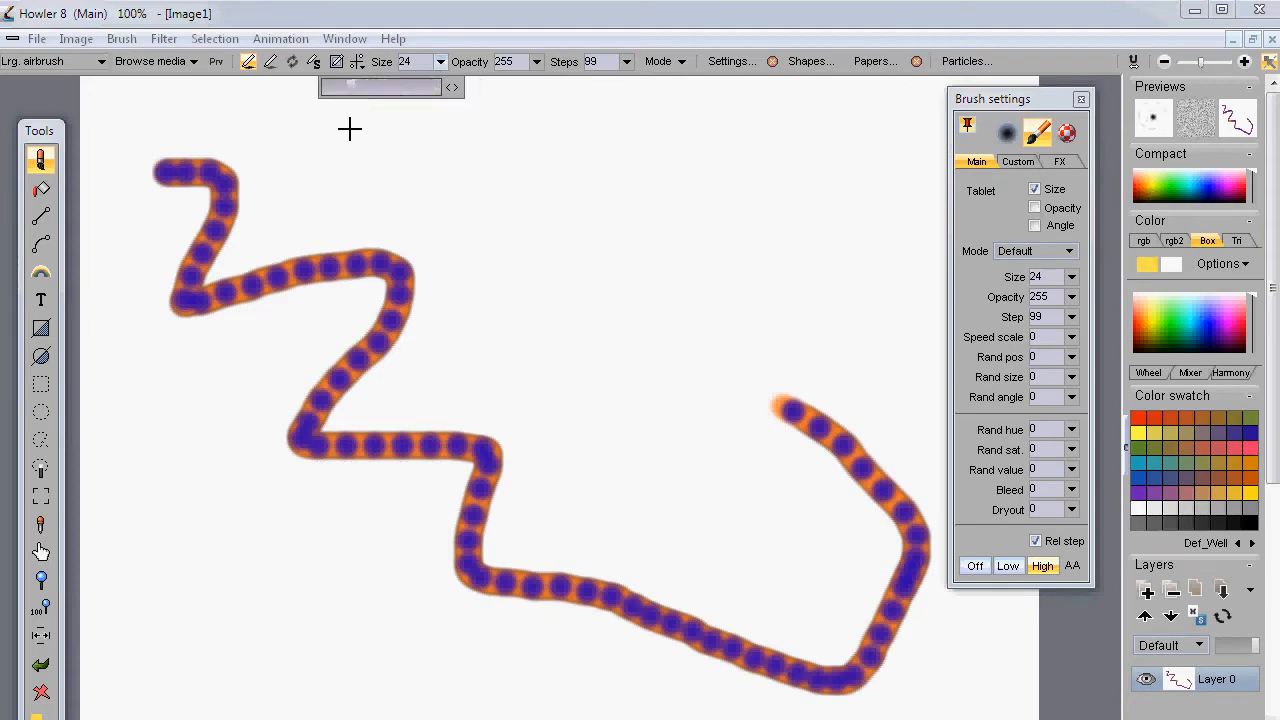
pyautogui.click(326, 8)
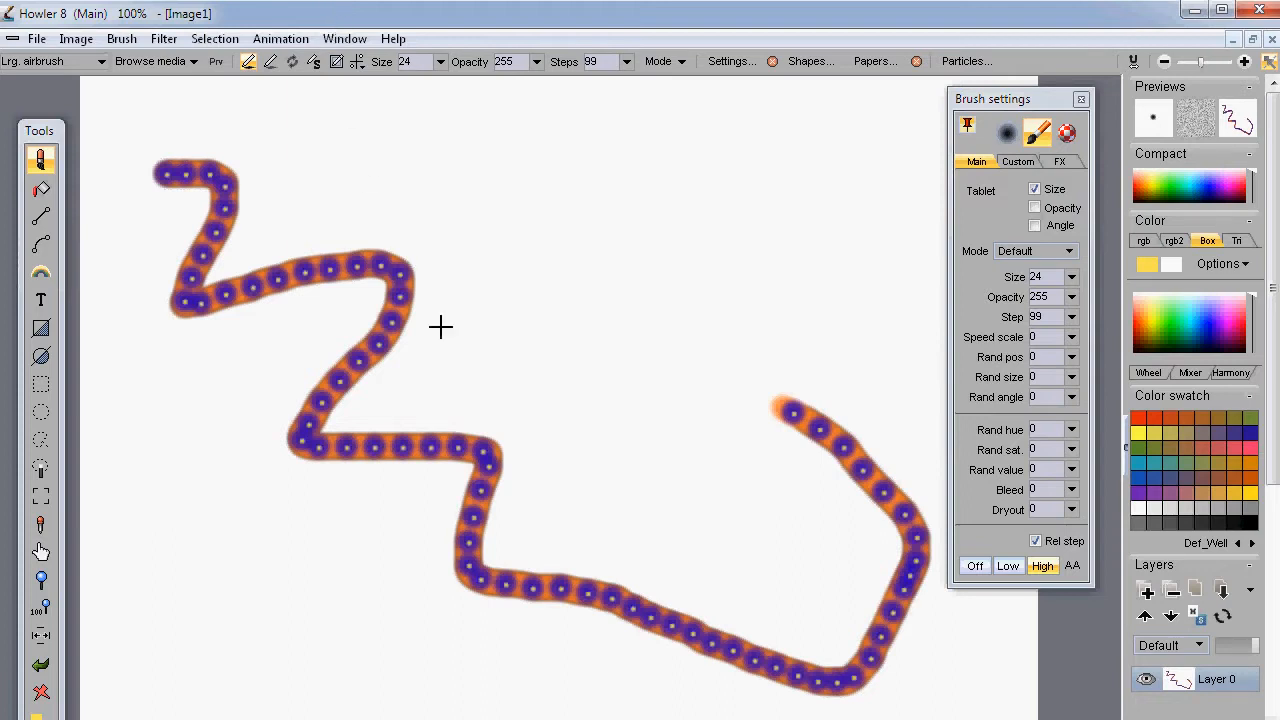
# - Choose a brighter yellow and repeat the last stroke over the small dots
pyautogui.click(1152, 322)
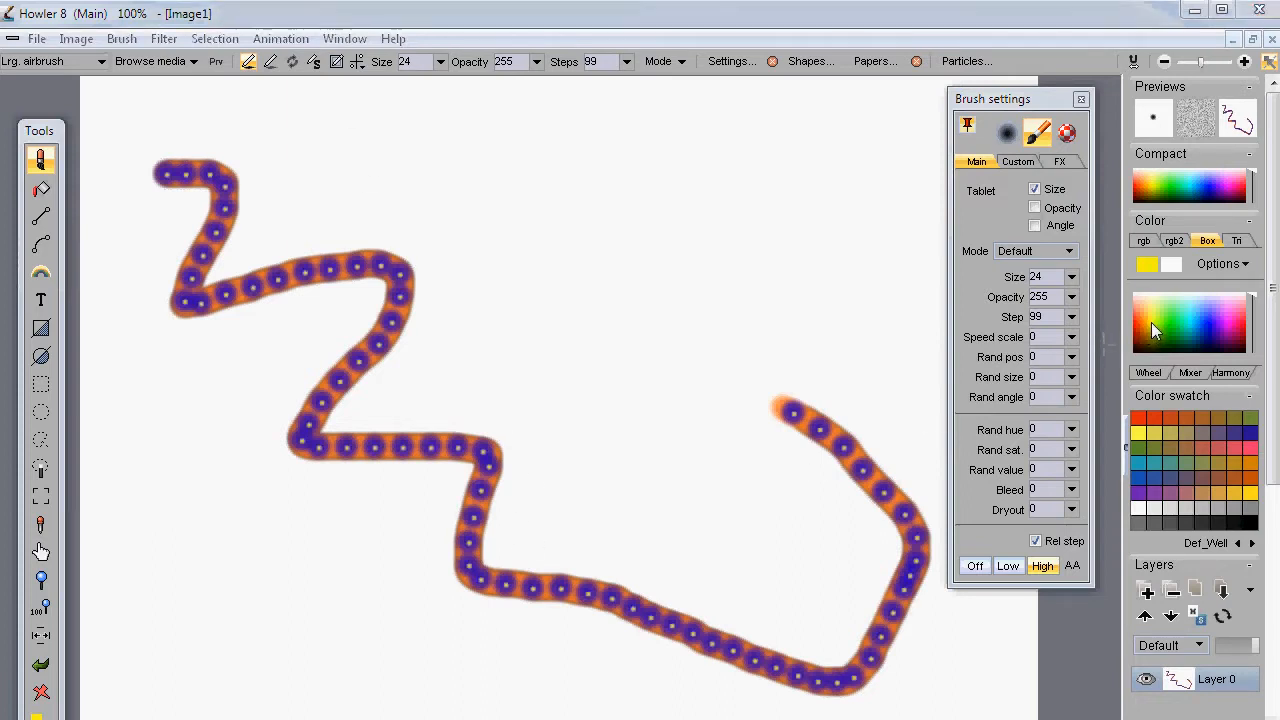
pyautogui.click(1150, 318)
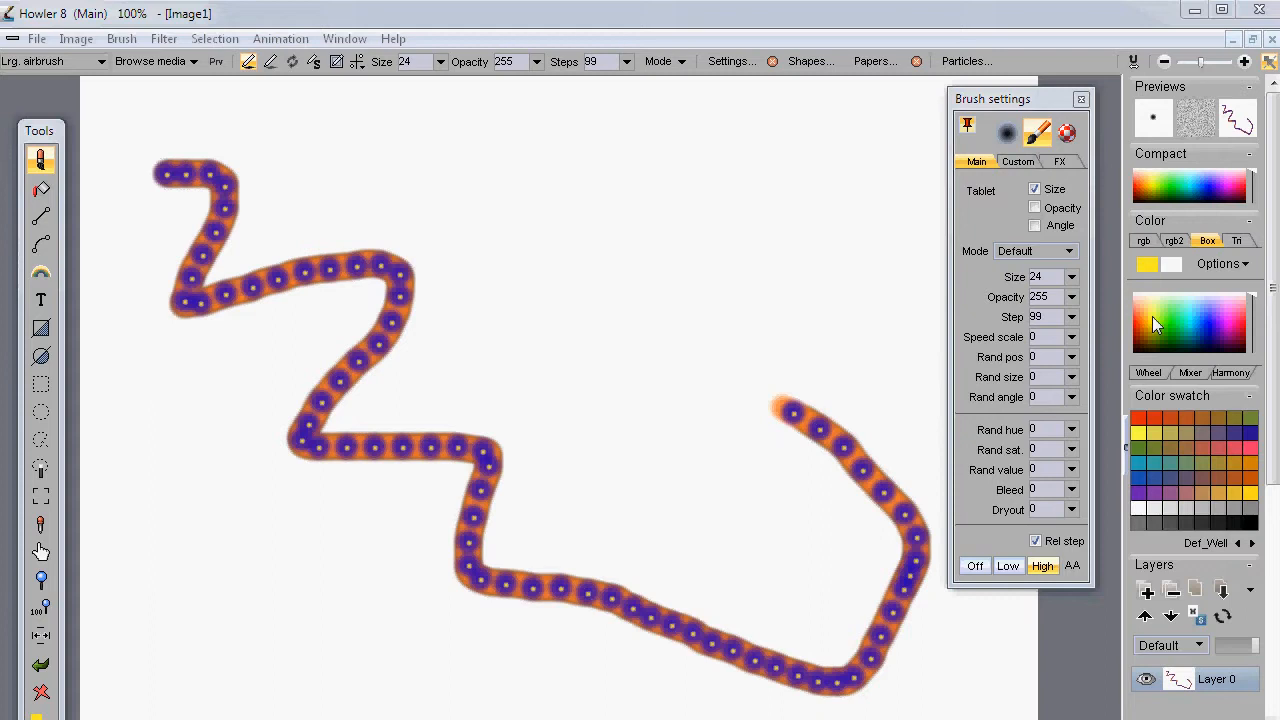
pyautogui.click(397, 8)
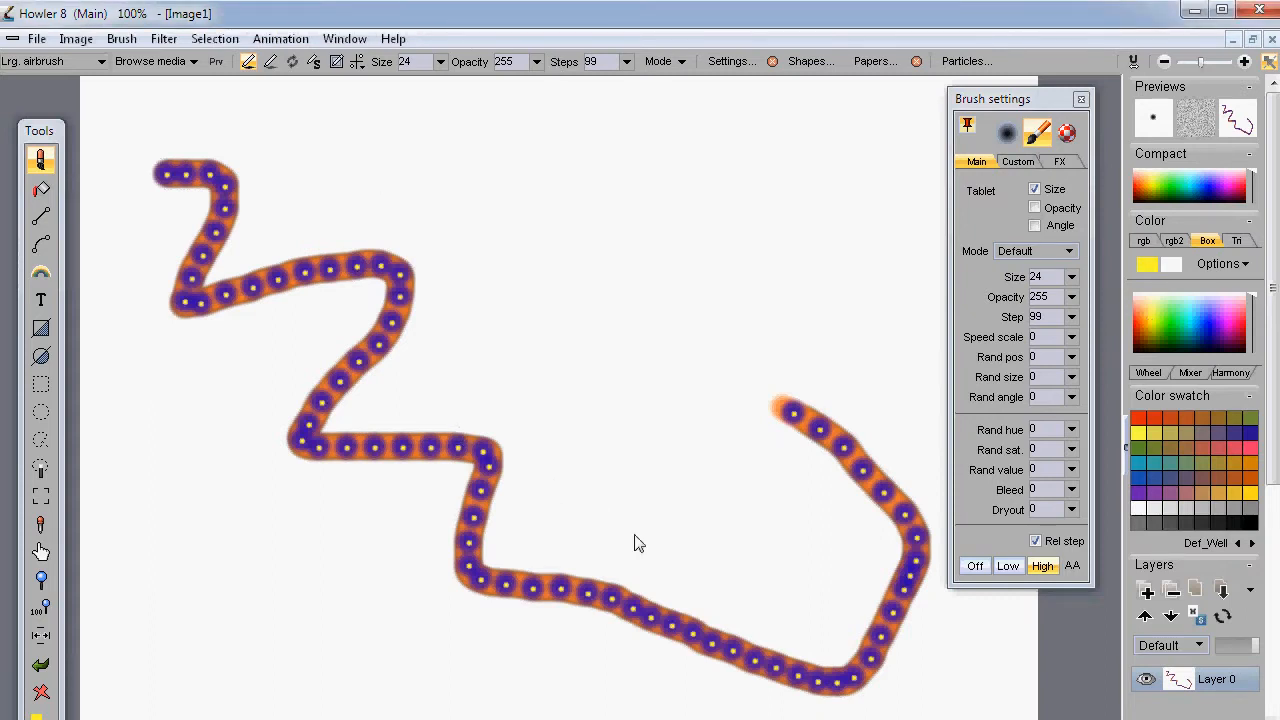
# - Set the brush's random position to 28, choose green, and repeat the last stroke as scattered dots
pyautogui.click(1241, 334)
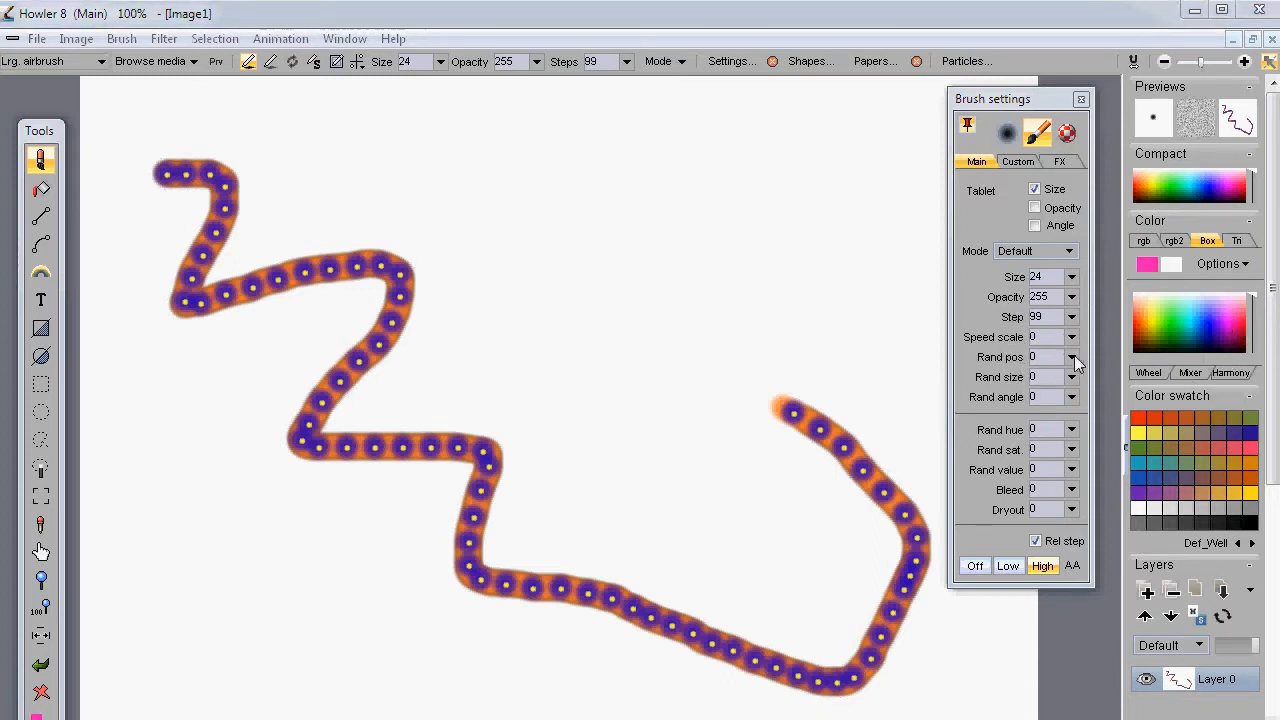
pyautogui.click(1072, 357)
pyautogui.click(987, 381)
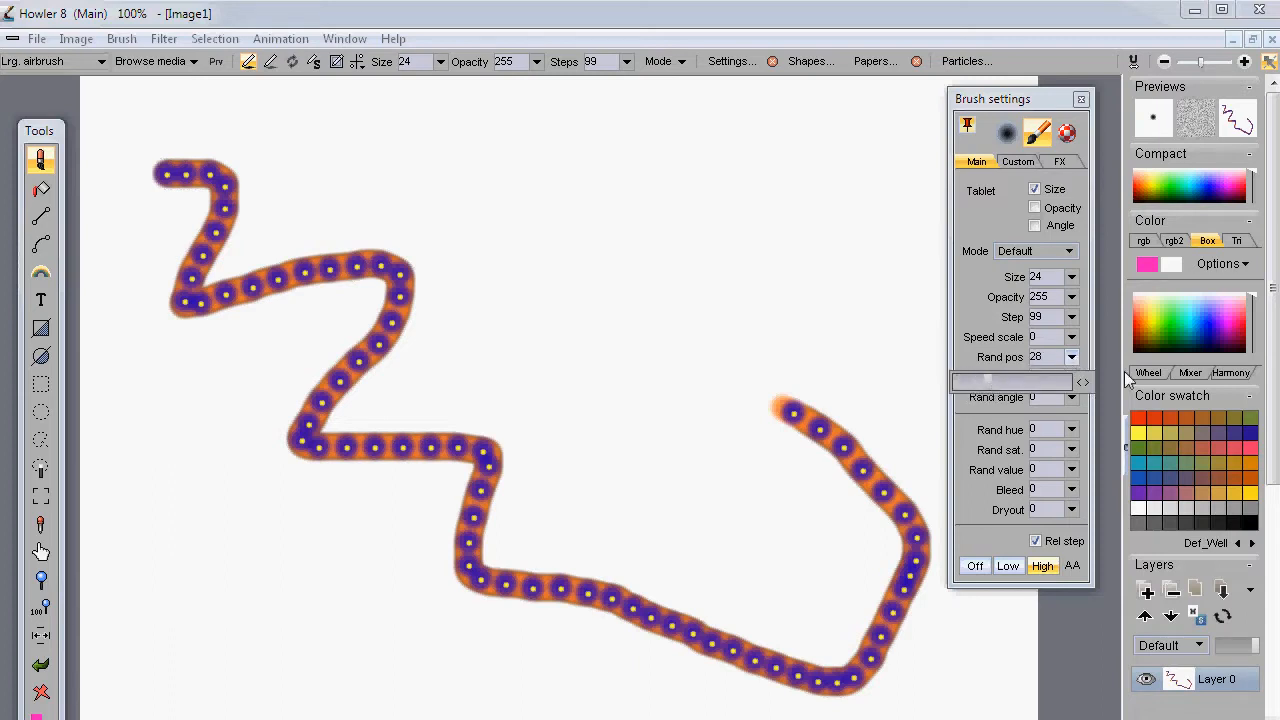
pyautogui.click(1169, 338)
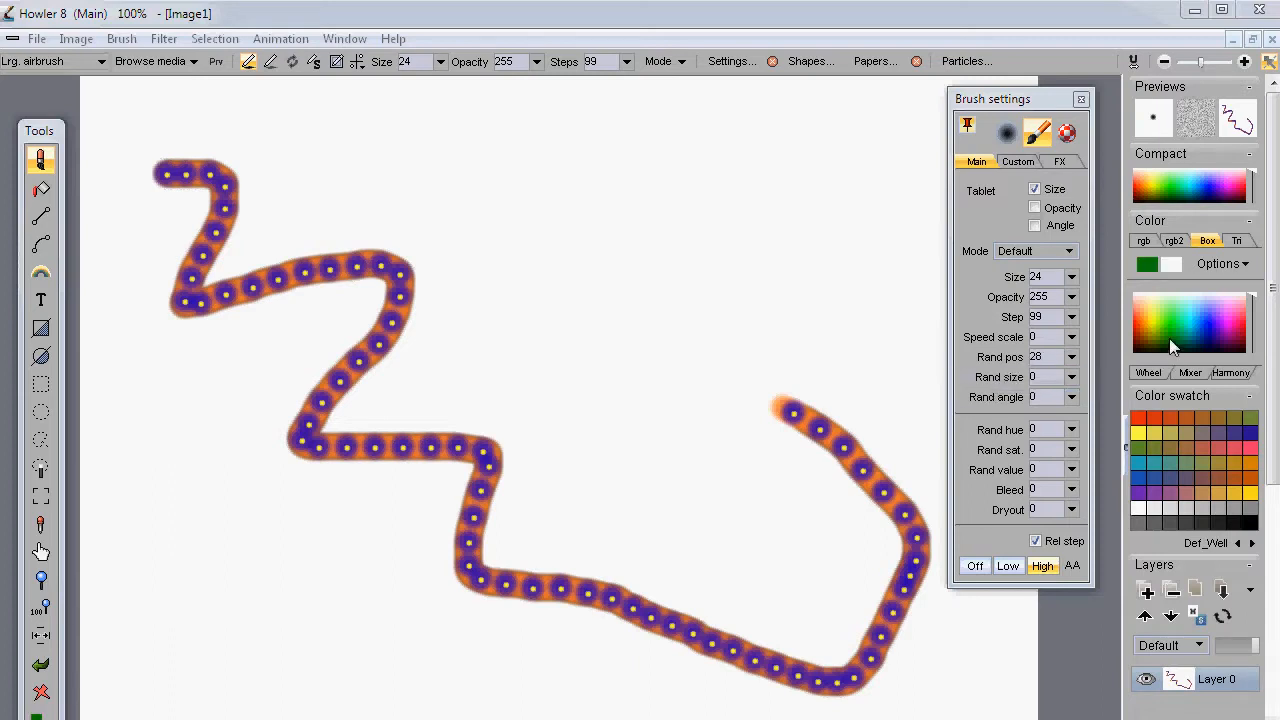
pyautogui.click(318, 6)
pyautogui.press('a')
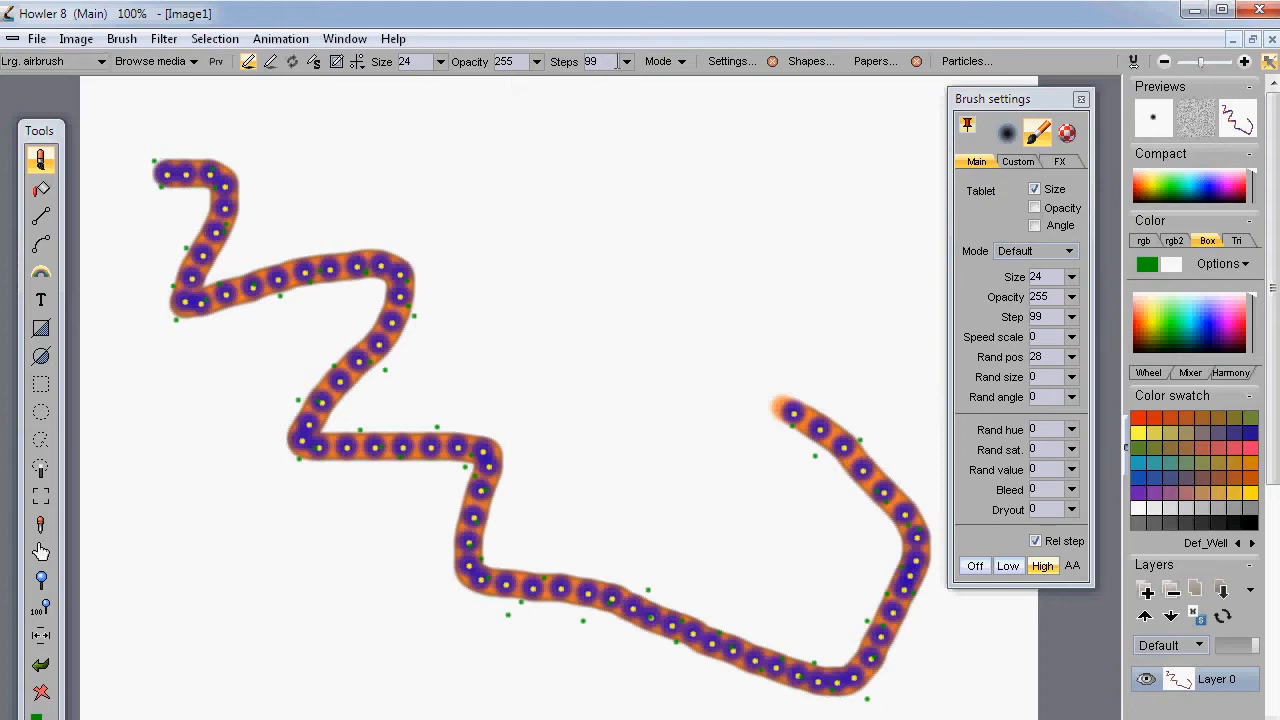
# - Set the brush size to 100 and repeat the last stroke in green
pyautogui.click(438, 63)
pyautogui.moveTo(434, 87); pyautogui.dragTo(482, 90)
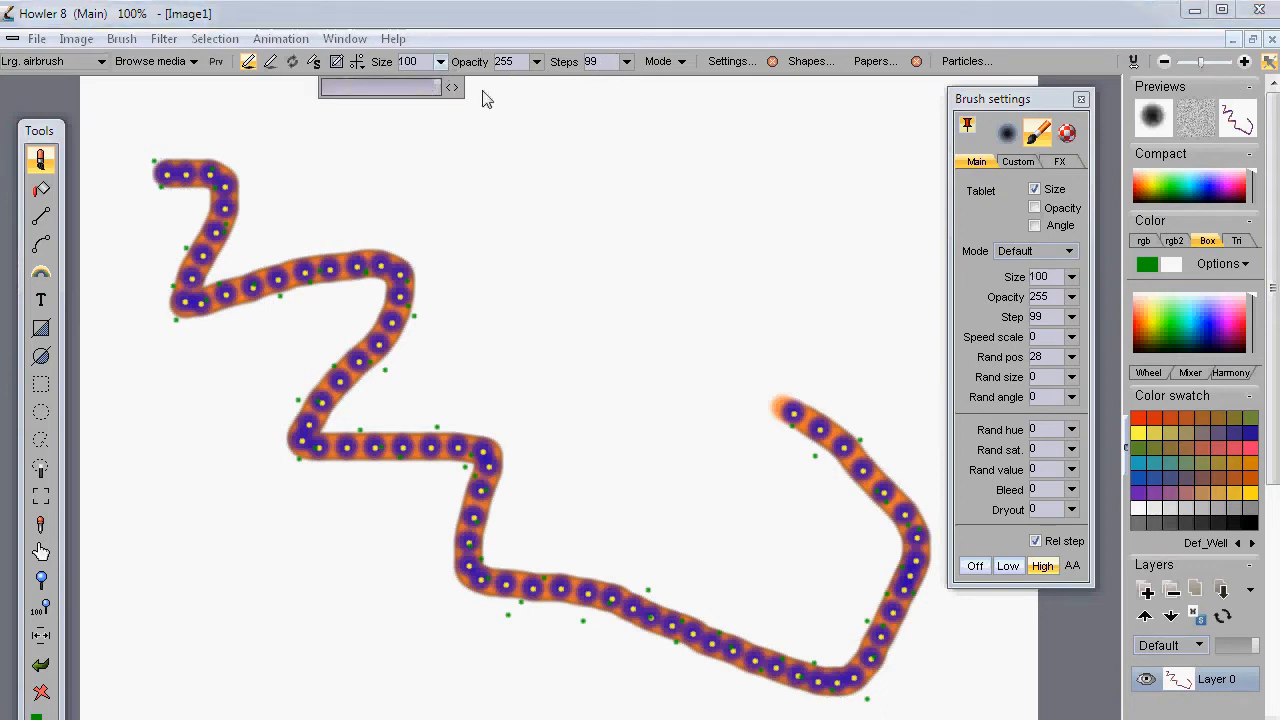
pyautogui.click(455, 14)
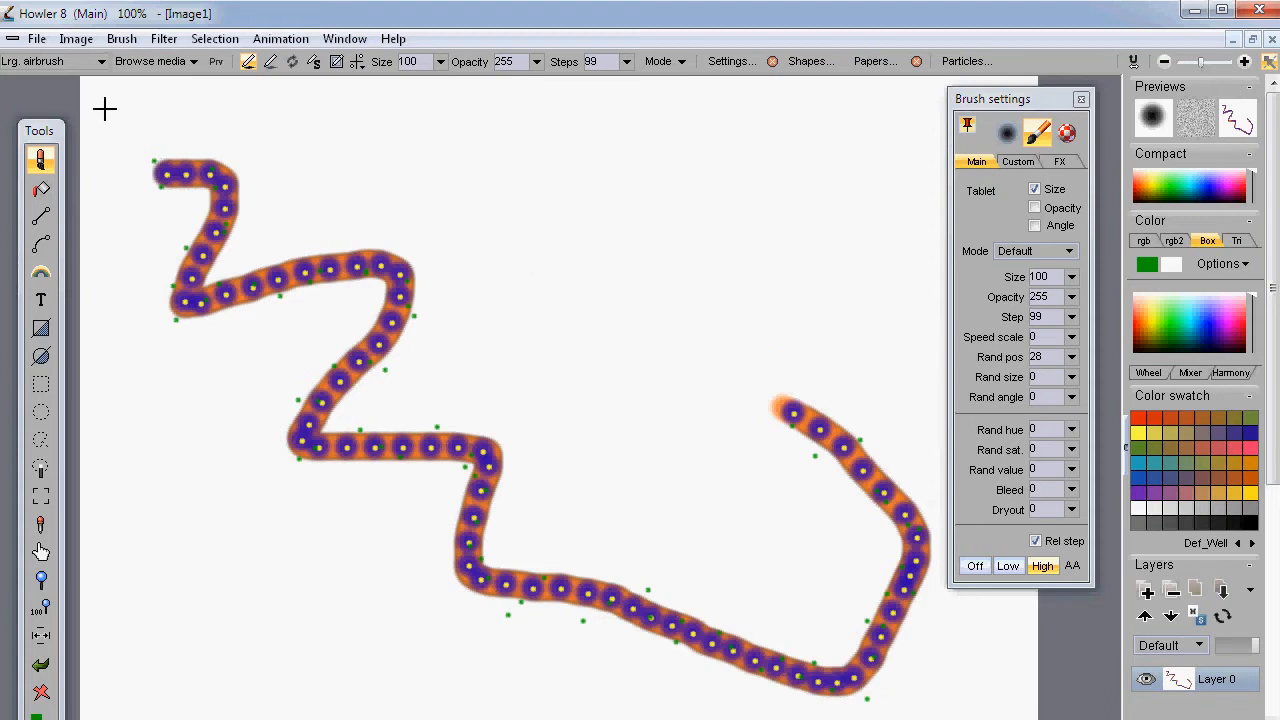
pyautogui.click(44, 139)
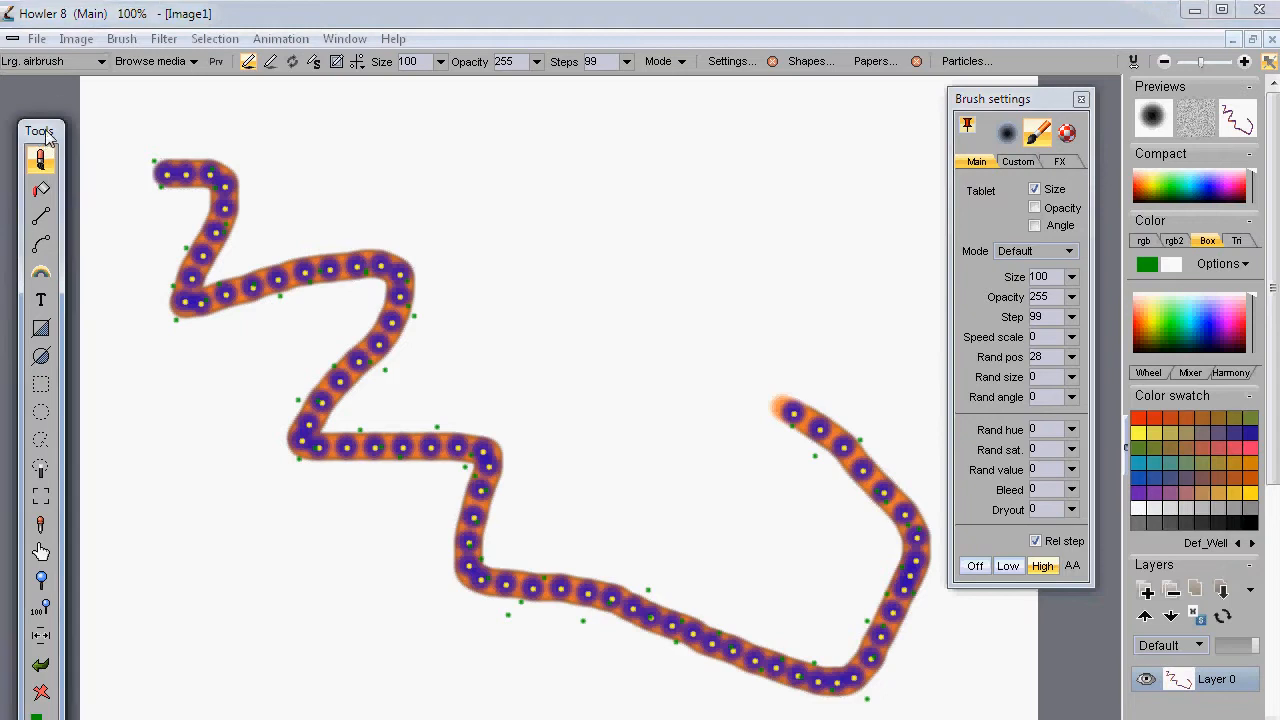
pyautogui.click(248, 14)
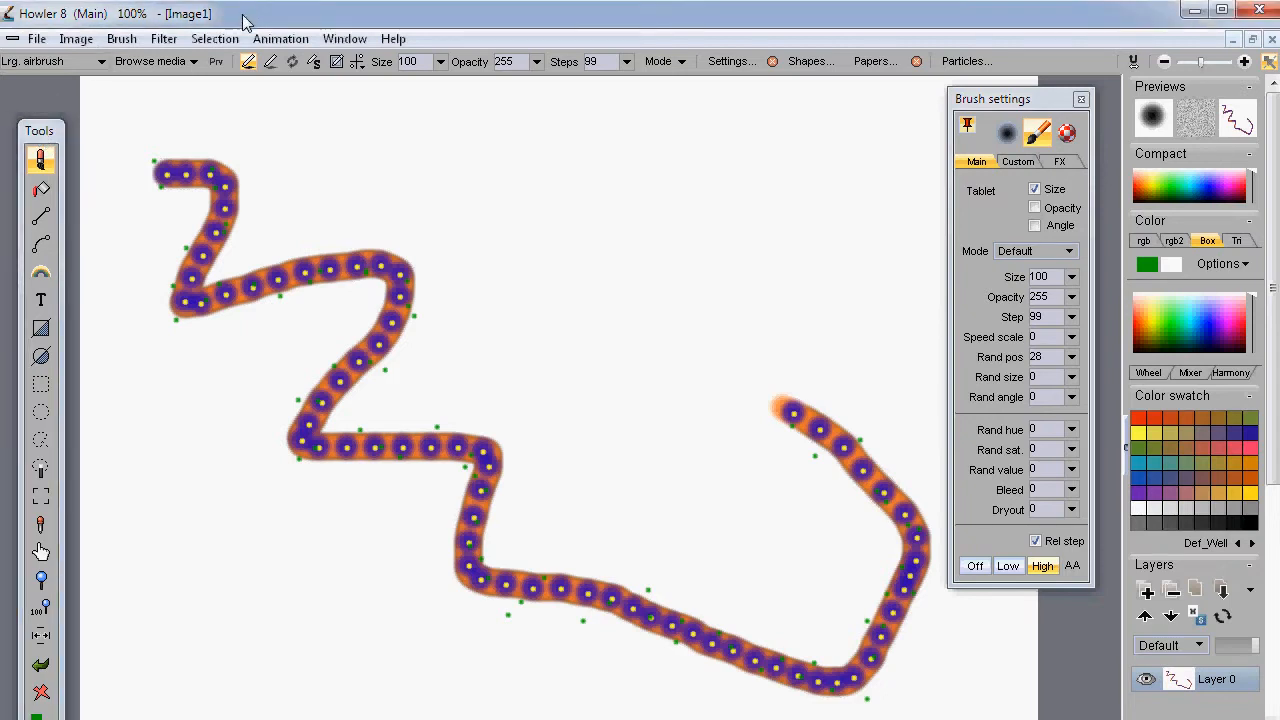
pyautogui.press('a')
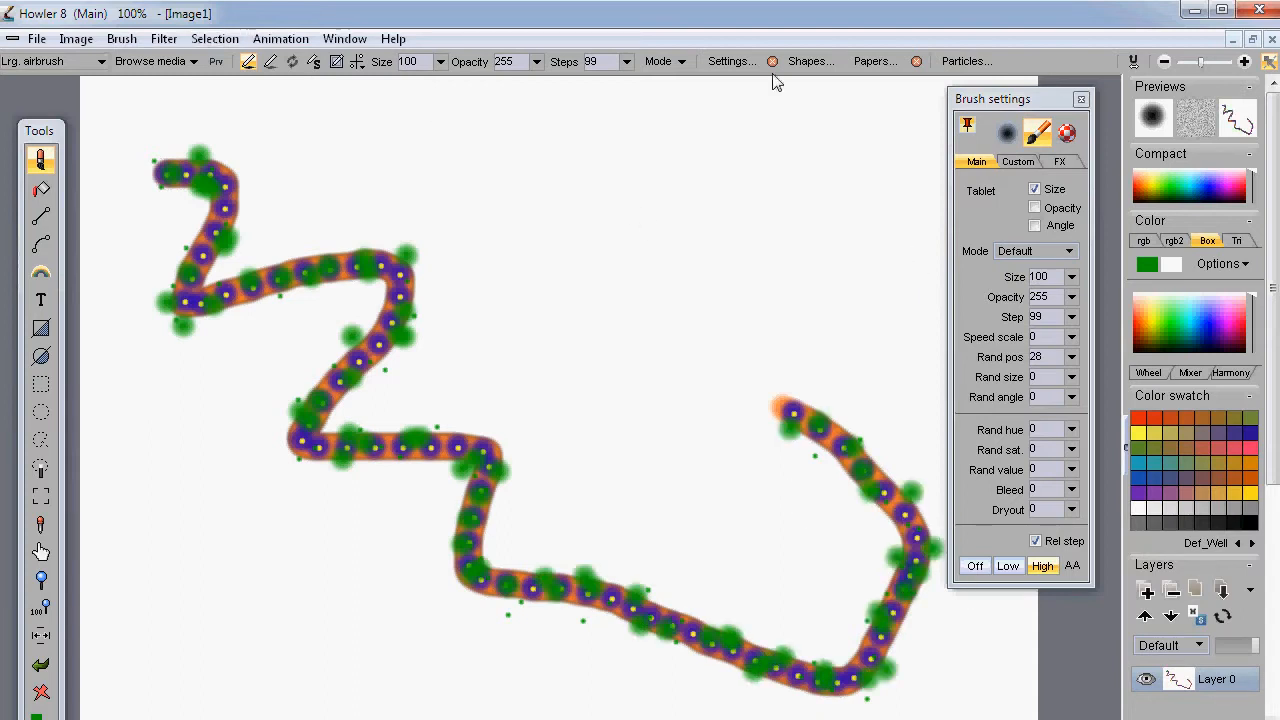
# - Set the brush step to 13 and repeat the last stroke in green
pyautogui.click(628, 61)
pyautogui.moveTo(560, 87); pyautogui.dragTo(527, 96)
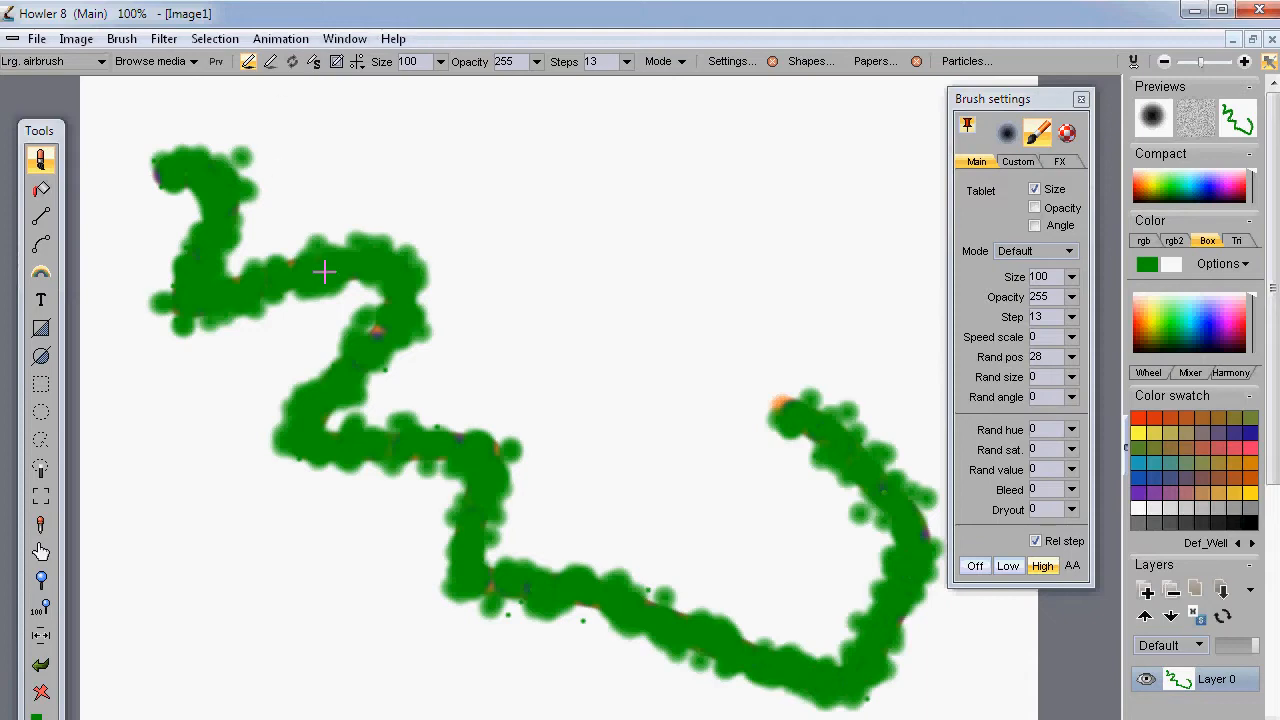
# - Switch the brush to Subtractive mode and repeat the last stroke in purple, magenta and light blue
pyautogui.click(1058, 254)
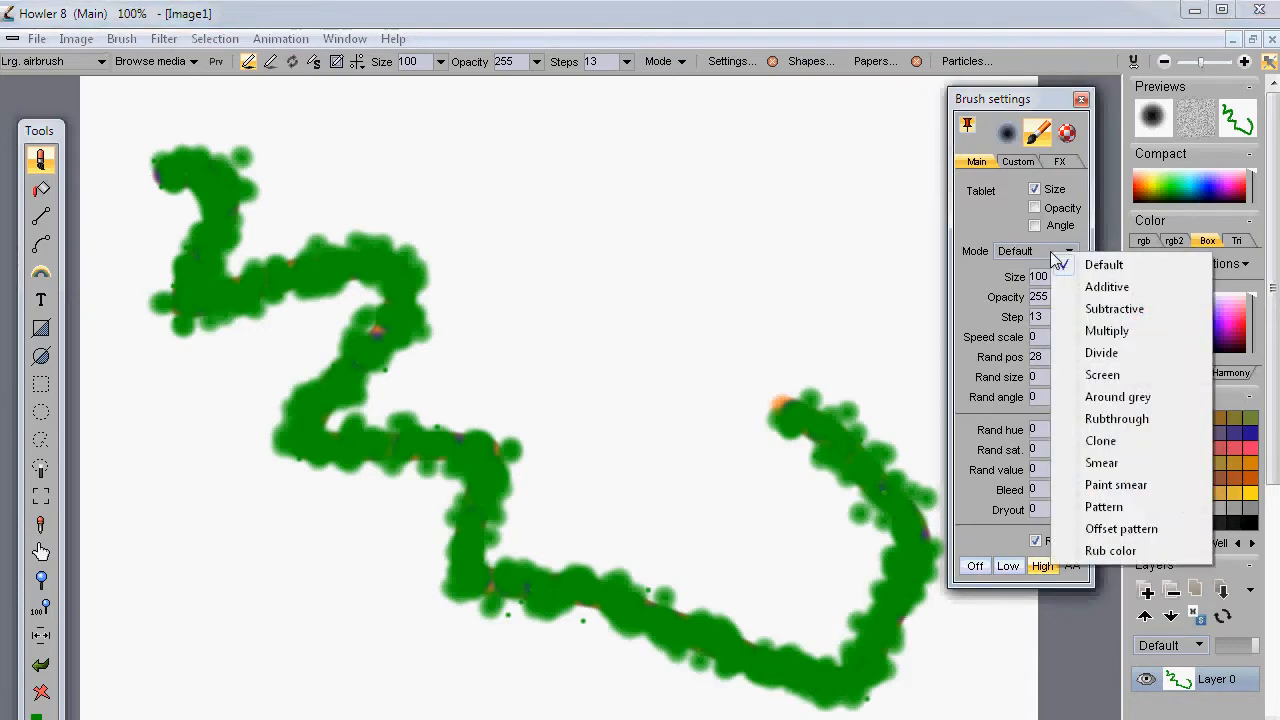
pyautogui.click(1146, 312)
pyautogui.moveTo(1144, 320); pyautogui.dragTo(1226, 341)
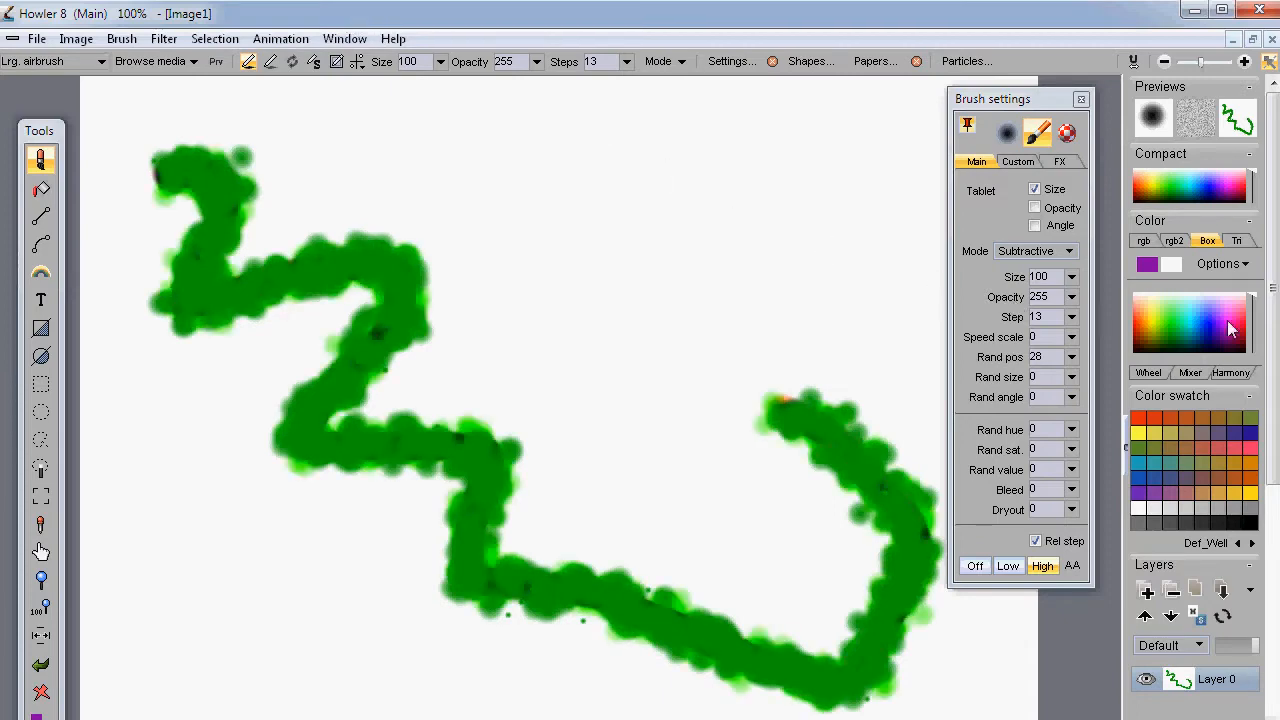
pyautogui.click(1230, 337)
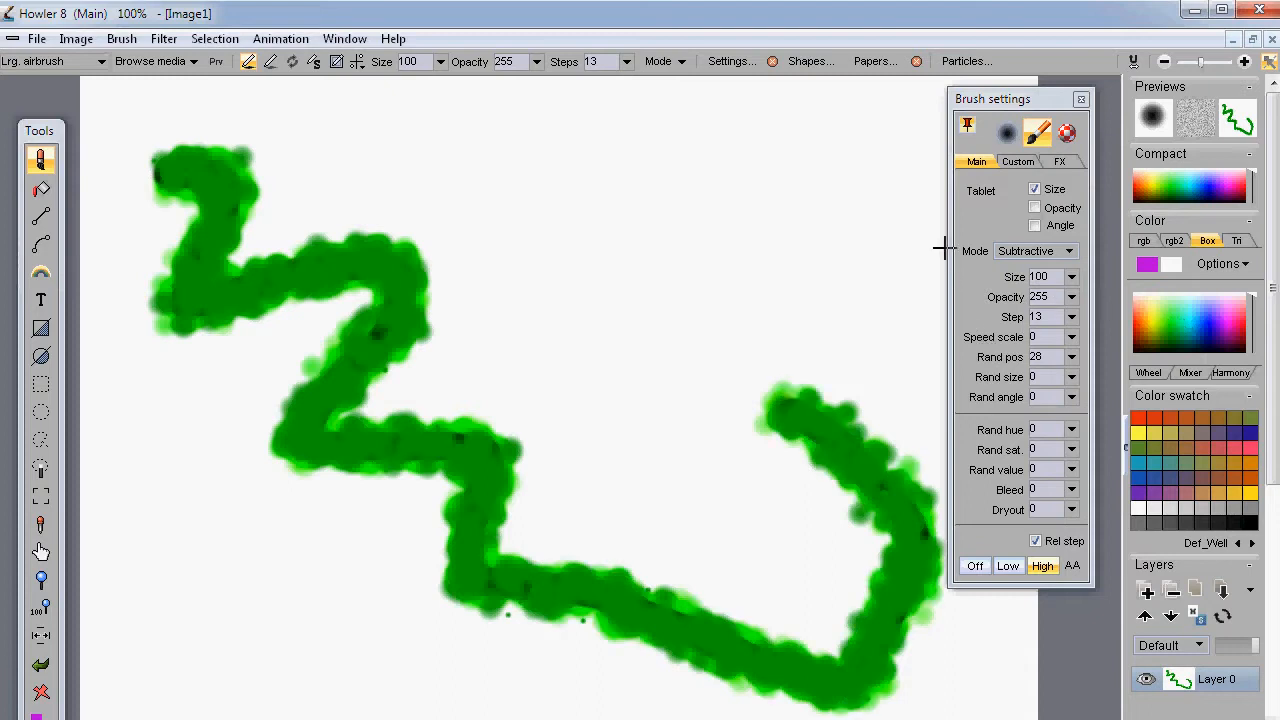
pyautogui.click(1180, 328)
pyautogui.click(1195, 325)
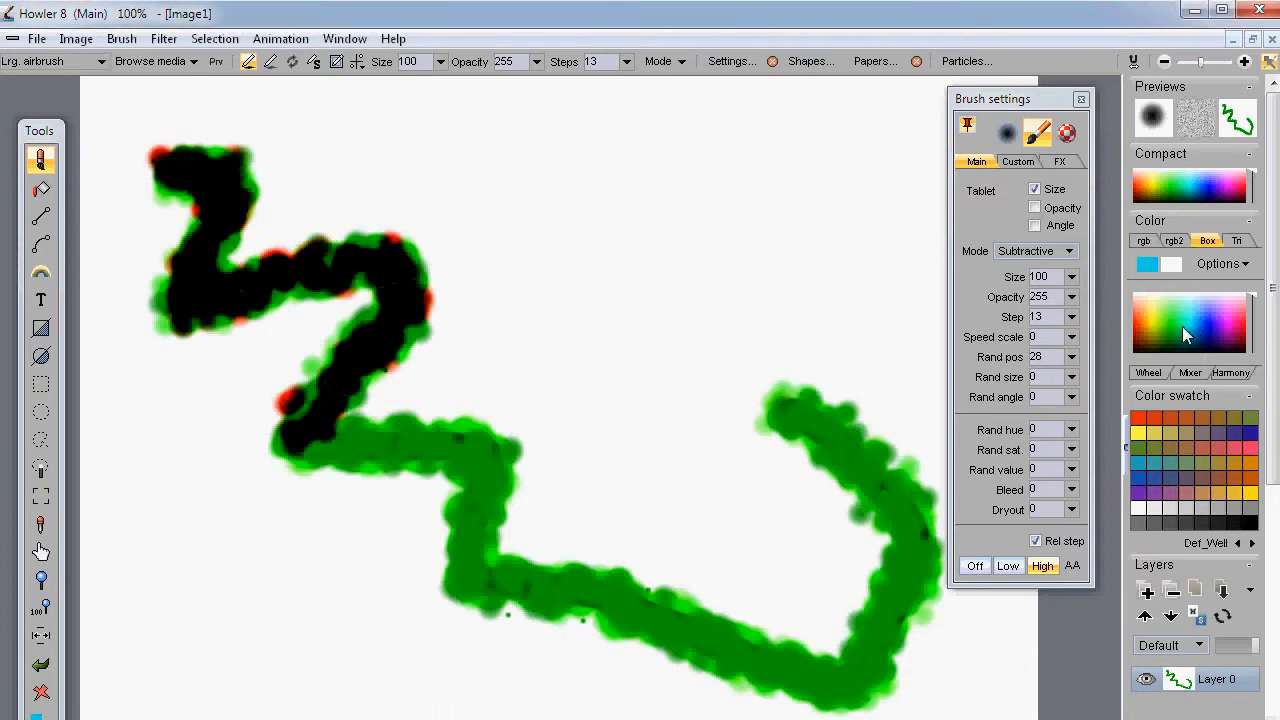
# - Switch the brush to Additive mode, choose a muted pink, and repeat the last stroke
pyautogui.click(1067, 251)
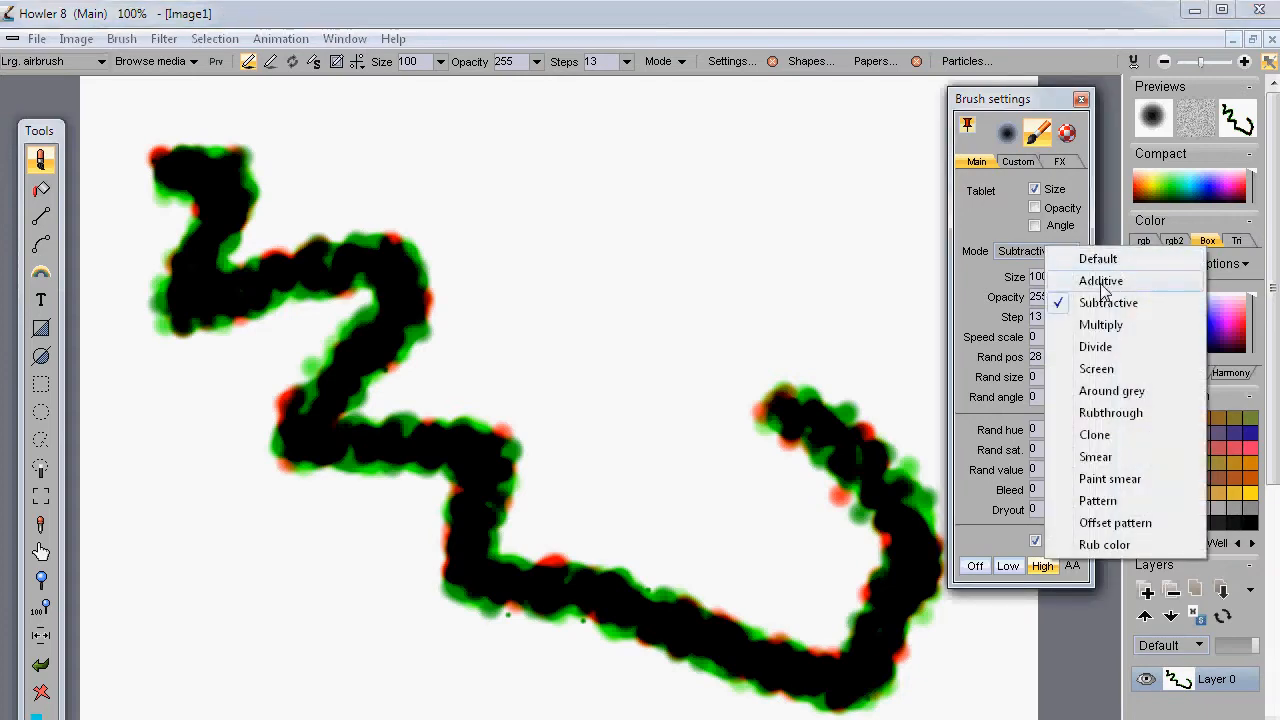
pyautogui.click(1118, 281)
pyautogui.click(1233, 317)
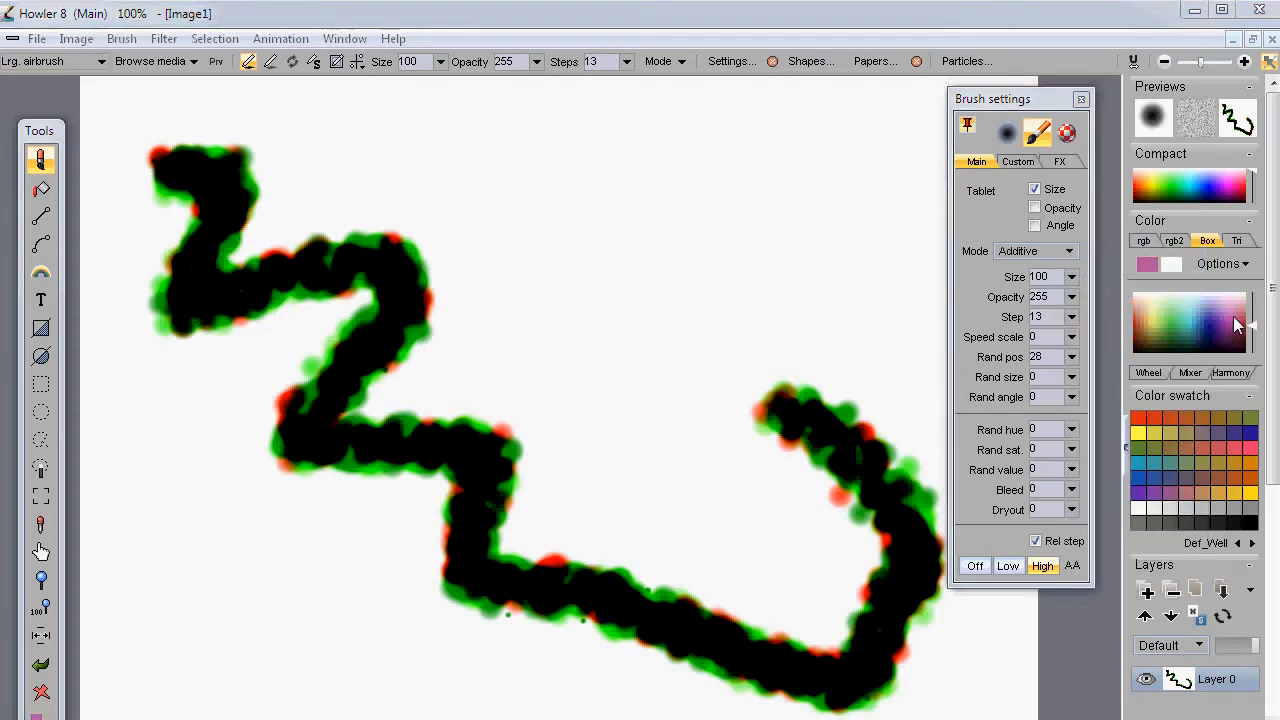
pyautogui.moveTo(1252, 325); pyautogui.dragTo(1252, 296)
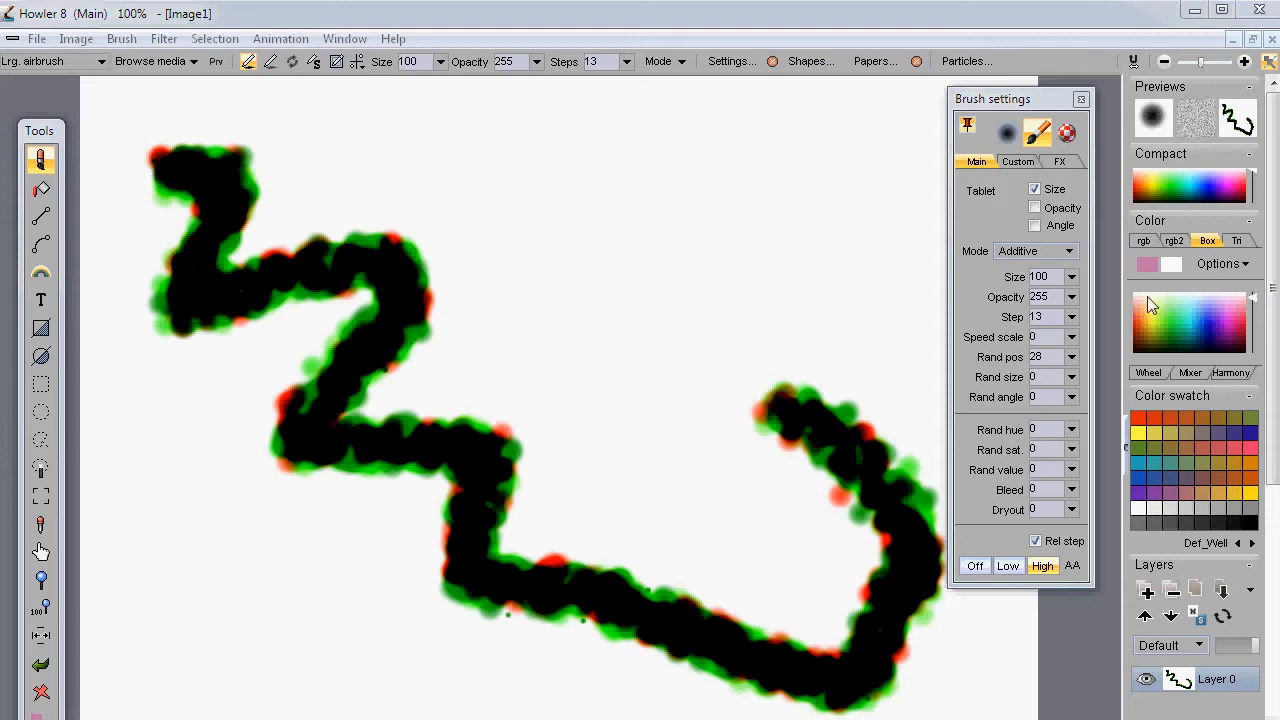
pyautogui.click(478, 19)
pyautogui.press('a')
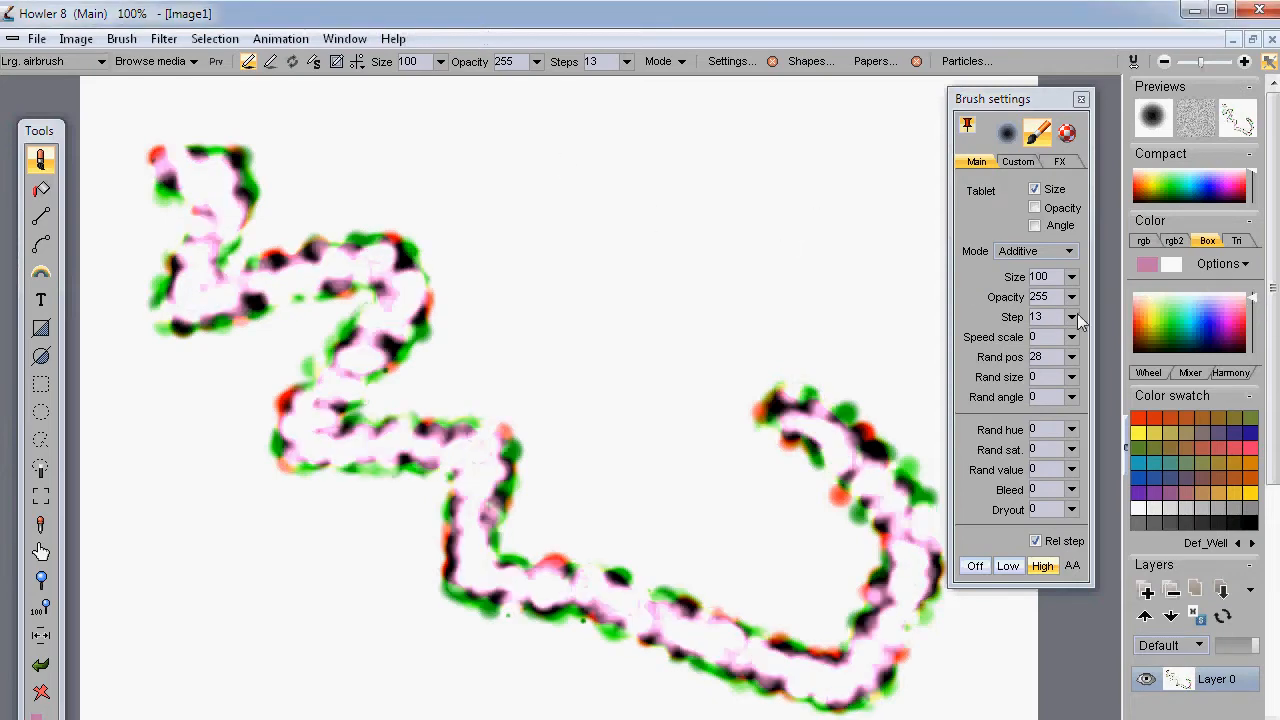
# - Choose orange, set the brush mode to Paint smear, and repeat the last stroke
pyautogui.click(1147, 328)
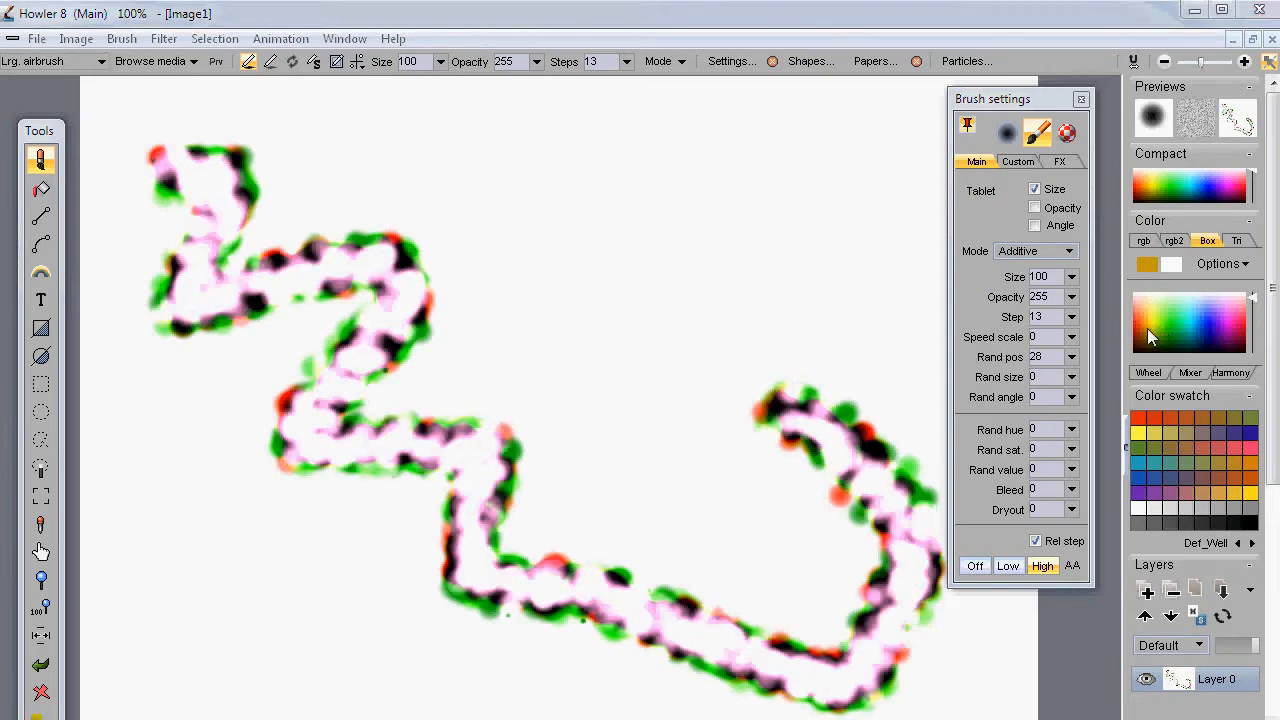
pyautogui.click(1036, 255)
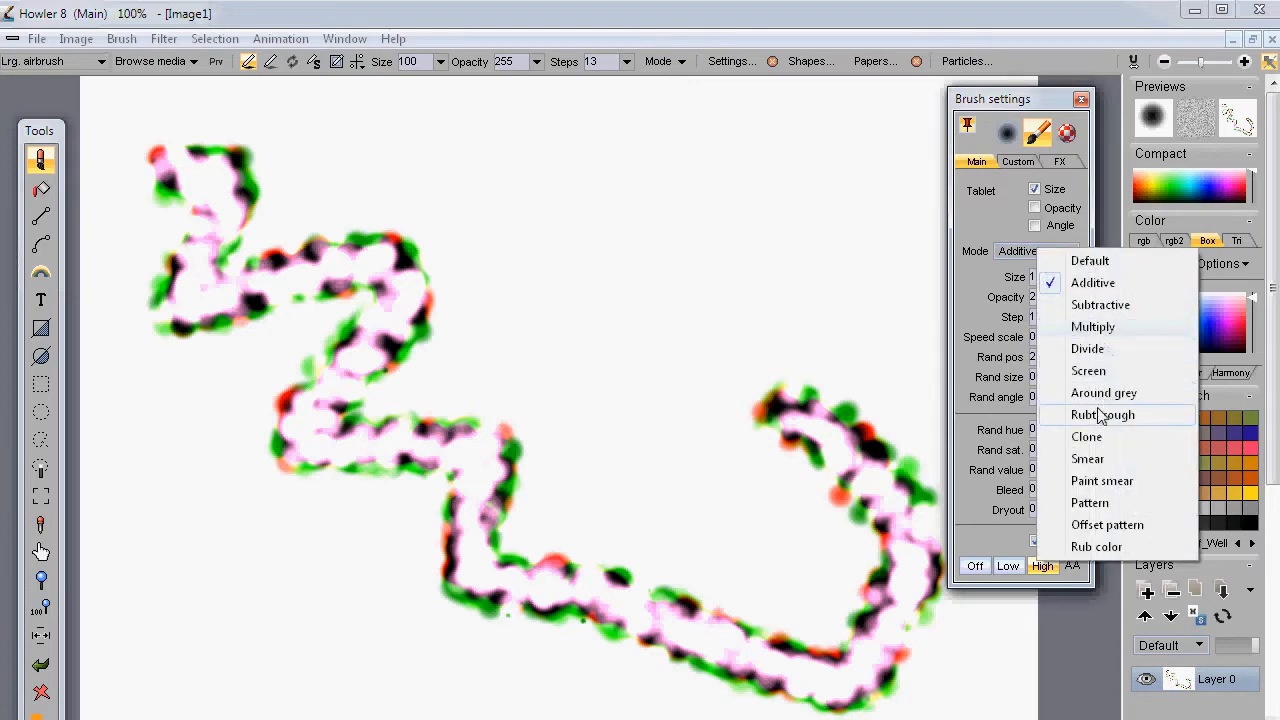
pyautogui.click(1102, 481)
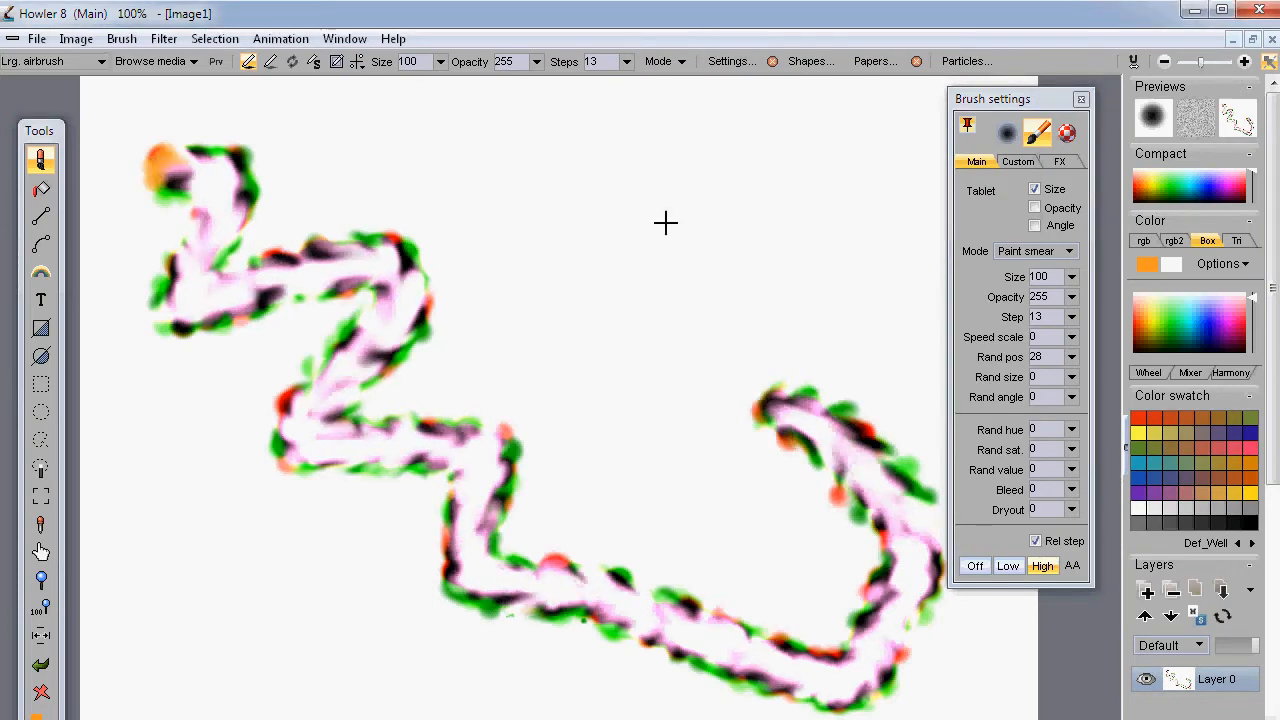
# - Render a teal and rust checkerboard over the image with linked checker x and y sizes of 44
pyautogui.click(166, 40)
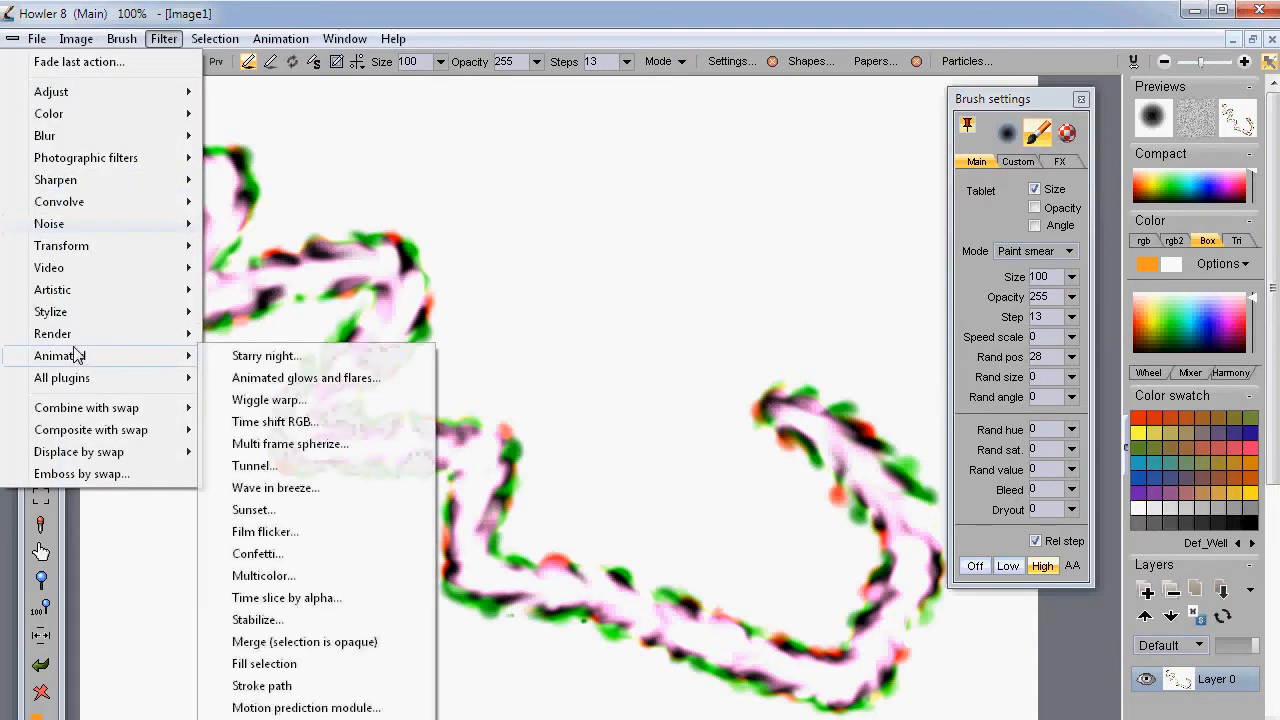
pyautogui.moveTo(100, 334)
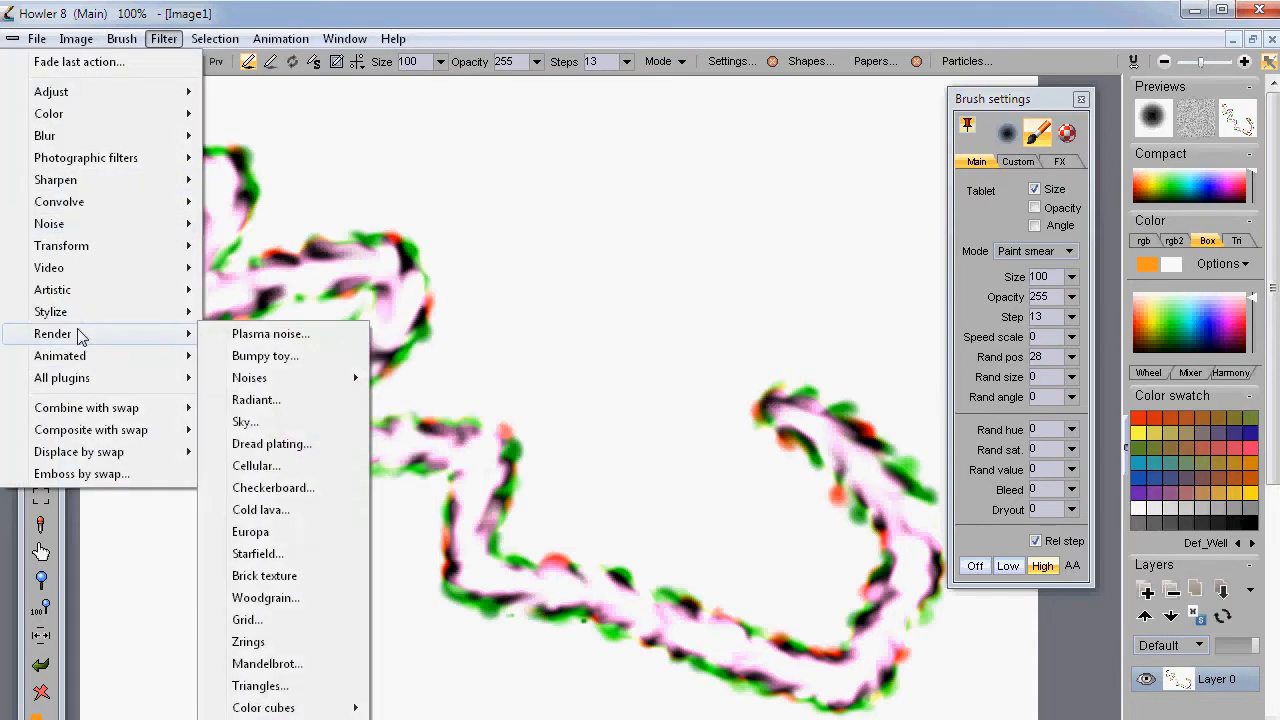
pyautogui.click(262, 489)
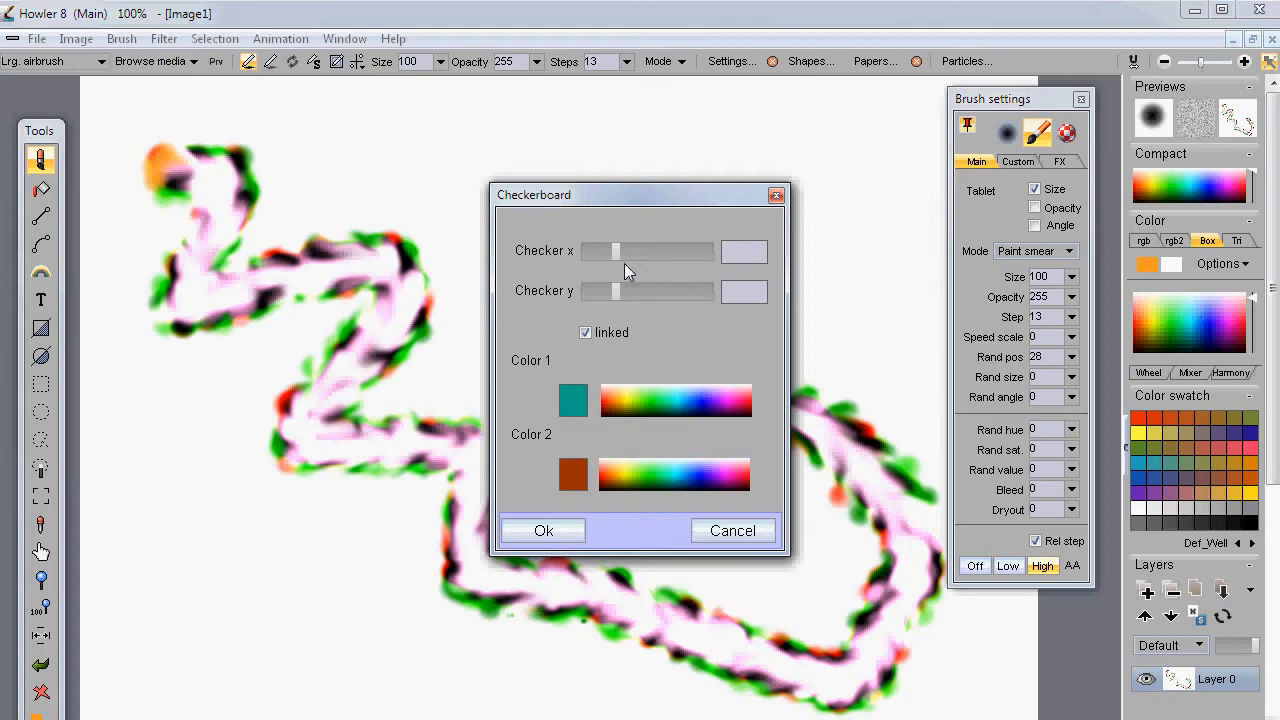
pyautogui.moveTo(621, 250)
pyautogui.mouseDown()
pyautogui.moveTo(638, 250)
pyautogui.moveTo(627, 250)
pyautogui.mouseUp()
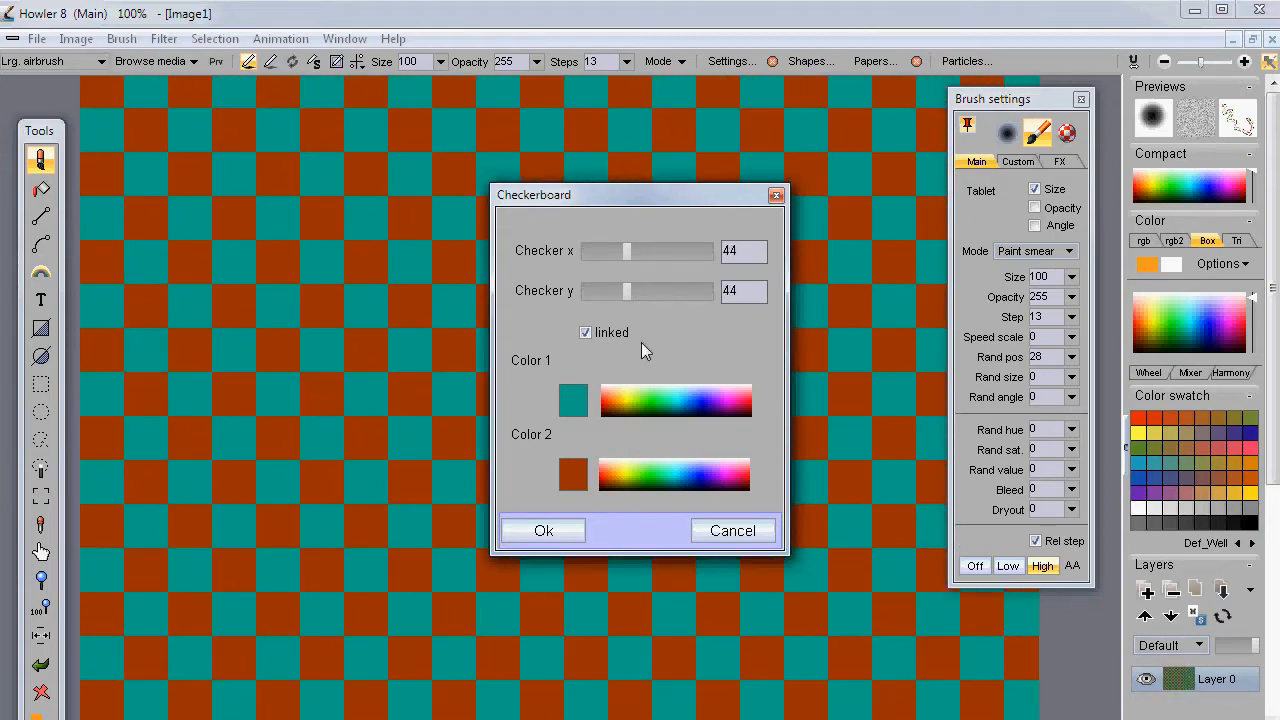
pyautogui.click(545, 531)
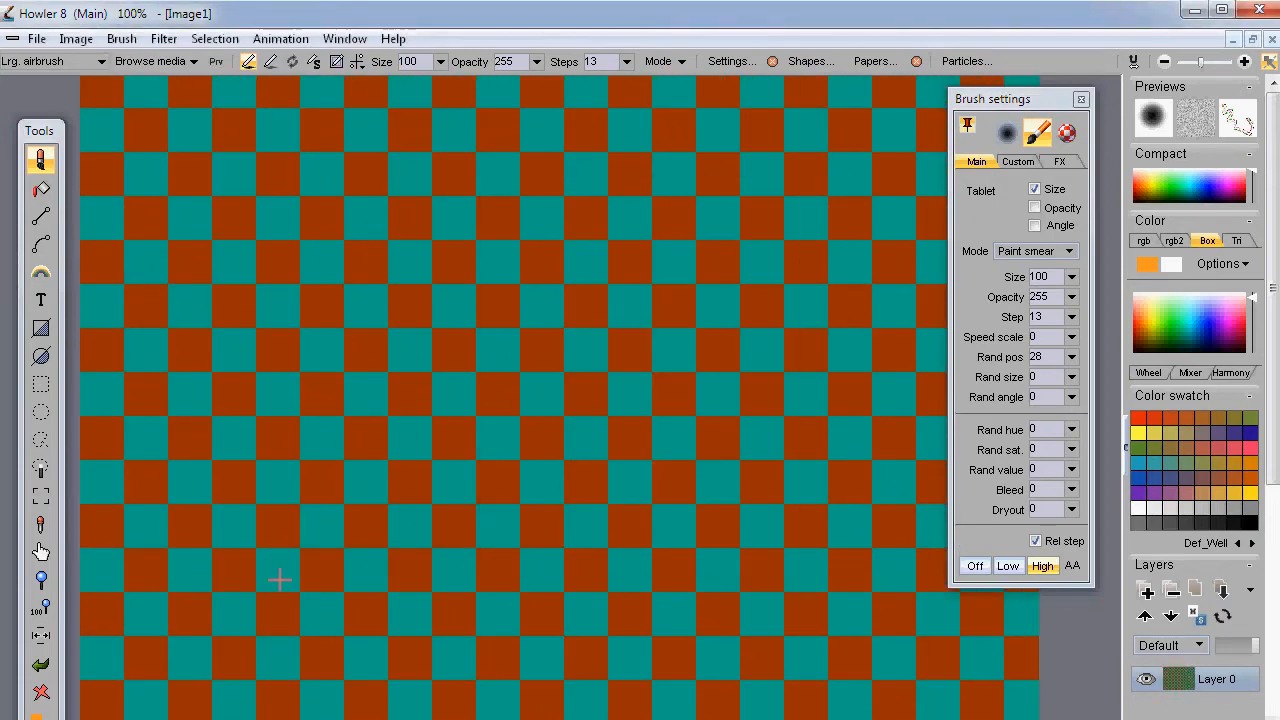
# - Draw a winding stroke across the checkerboard with the Large simple brush in blue-violet, and undo it
pyautogui.click(1203, 326)
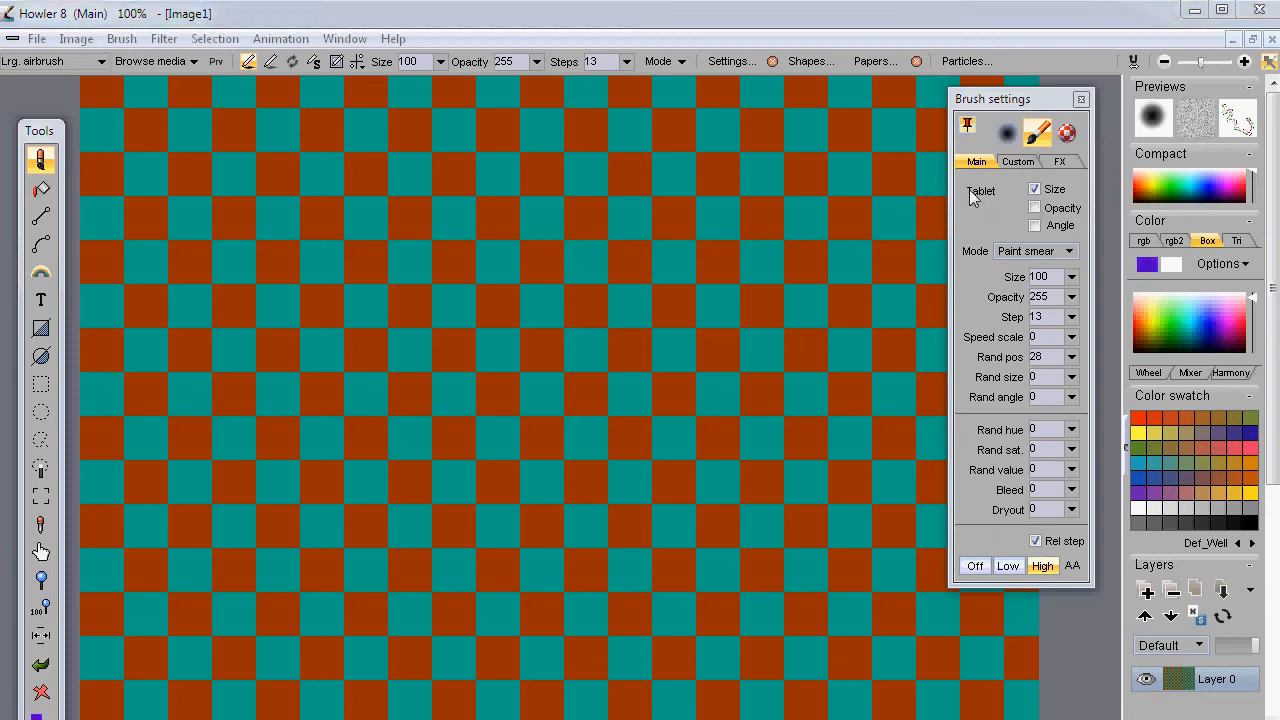
pyautogui.click(40, 160)
pyautogui.moveTo(150, 173)
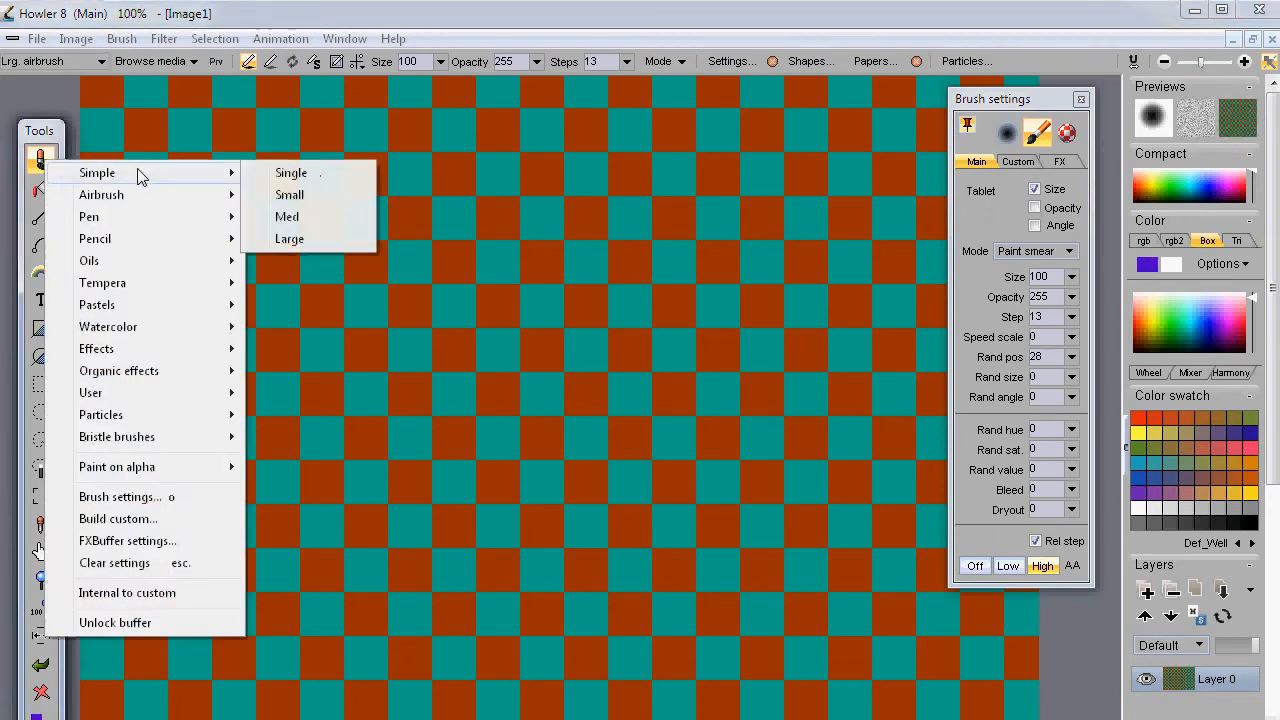
pyautogui.click(296, 240)
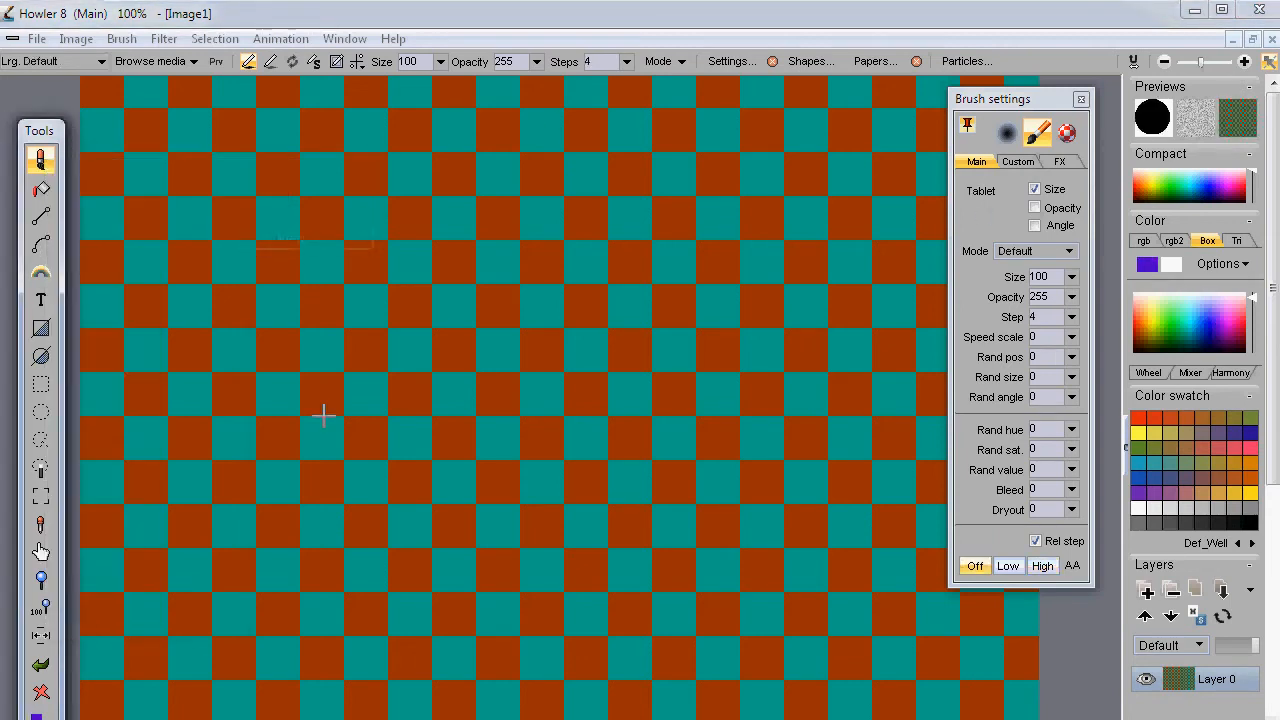
pyautogui.moveTo(185, 265)
pyautogui.mouseDown()
pyautogui.moveTo(540, 616)
pyautogui.moveTo(860, 678)
pyautogui.mouseUp()
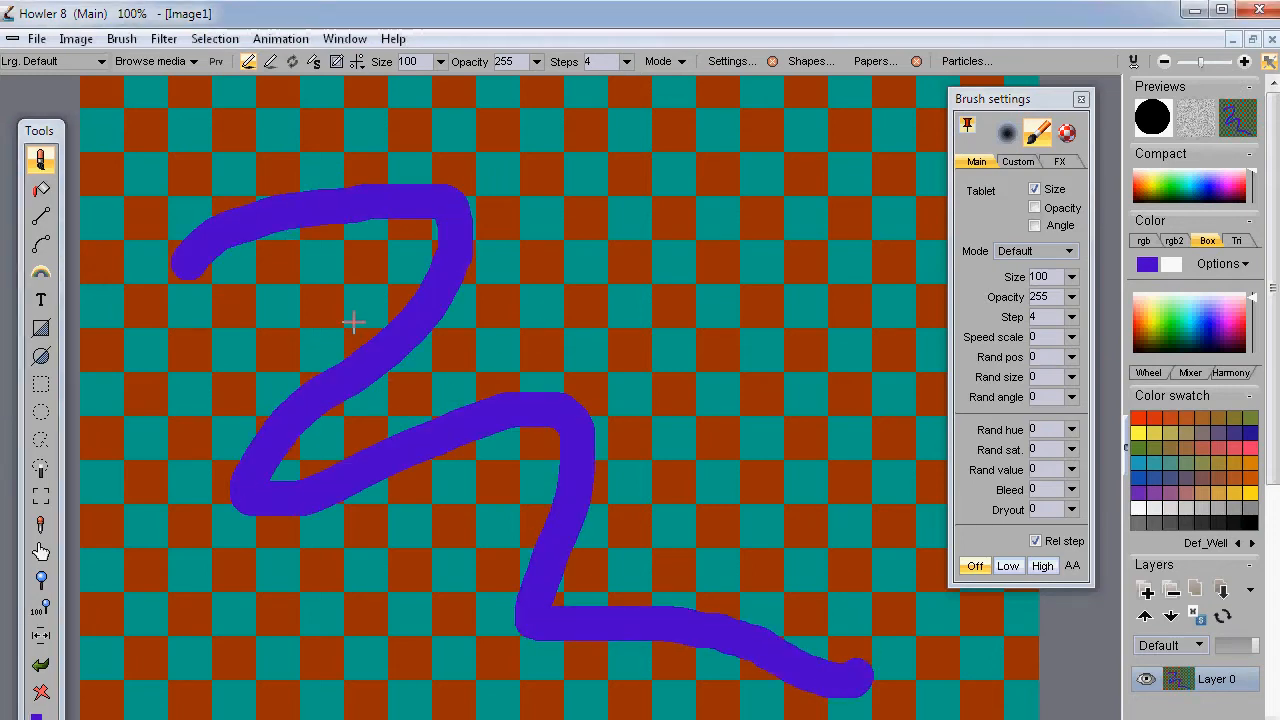
pyautogui.hotkey('ctrl', 'z')
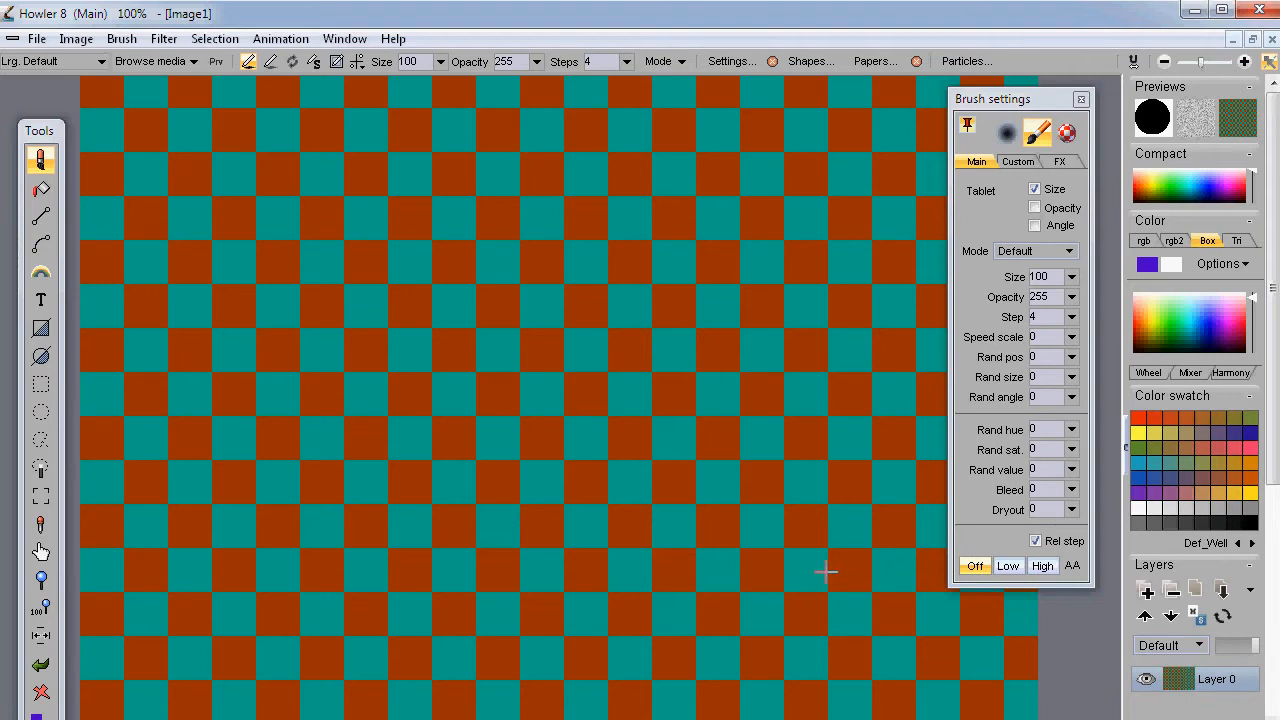
# - Choose the Totally oils brush and repeat the last stroke three times over the checkerboard
pyautogui.rightClick(36, 162)
pyautogui.moveTo(113, 290)
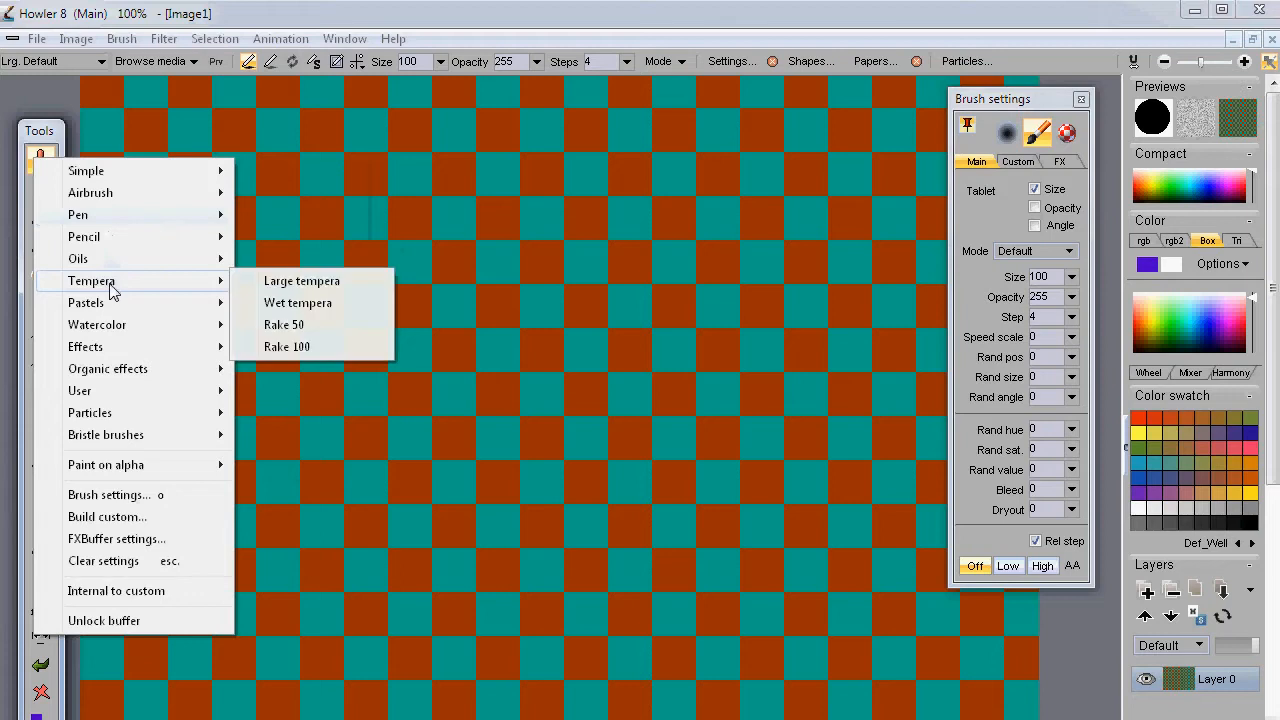
pyautogui.moveTo(113, 262)
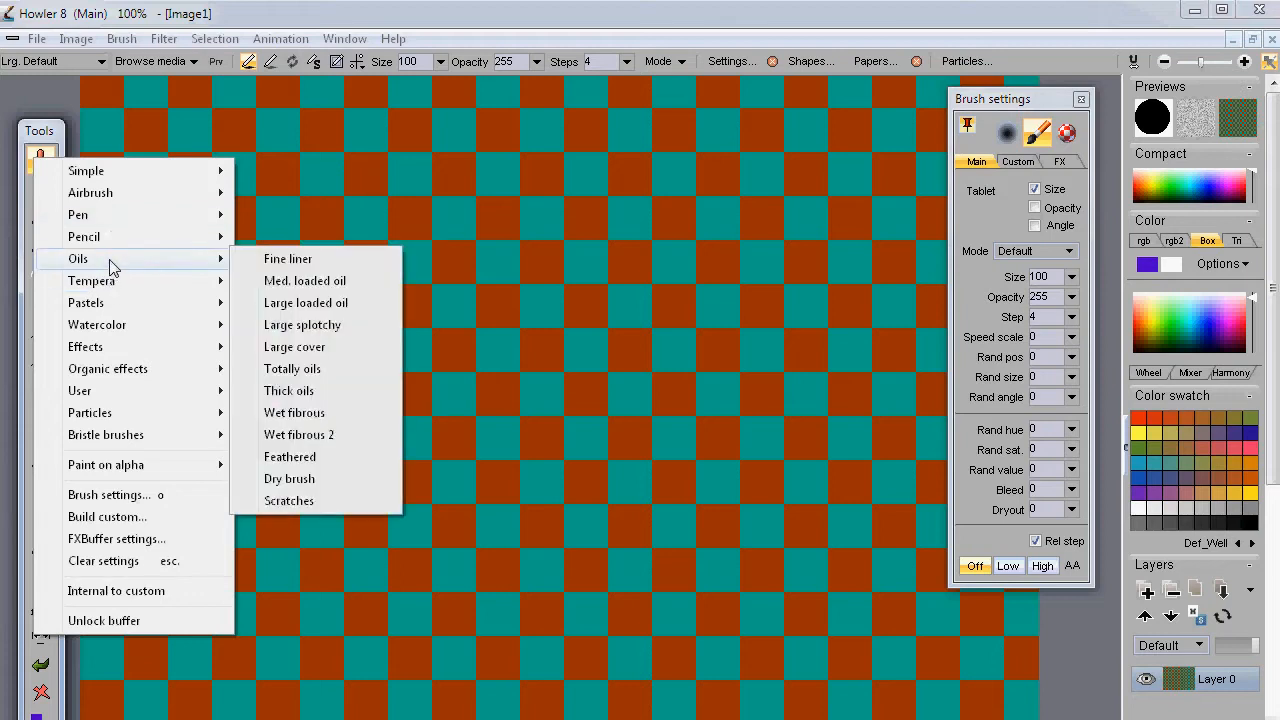
pyautogui.click(316, 370)
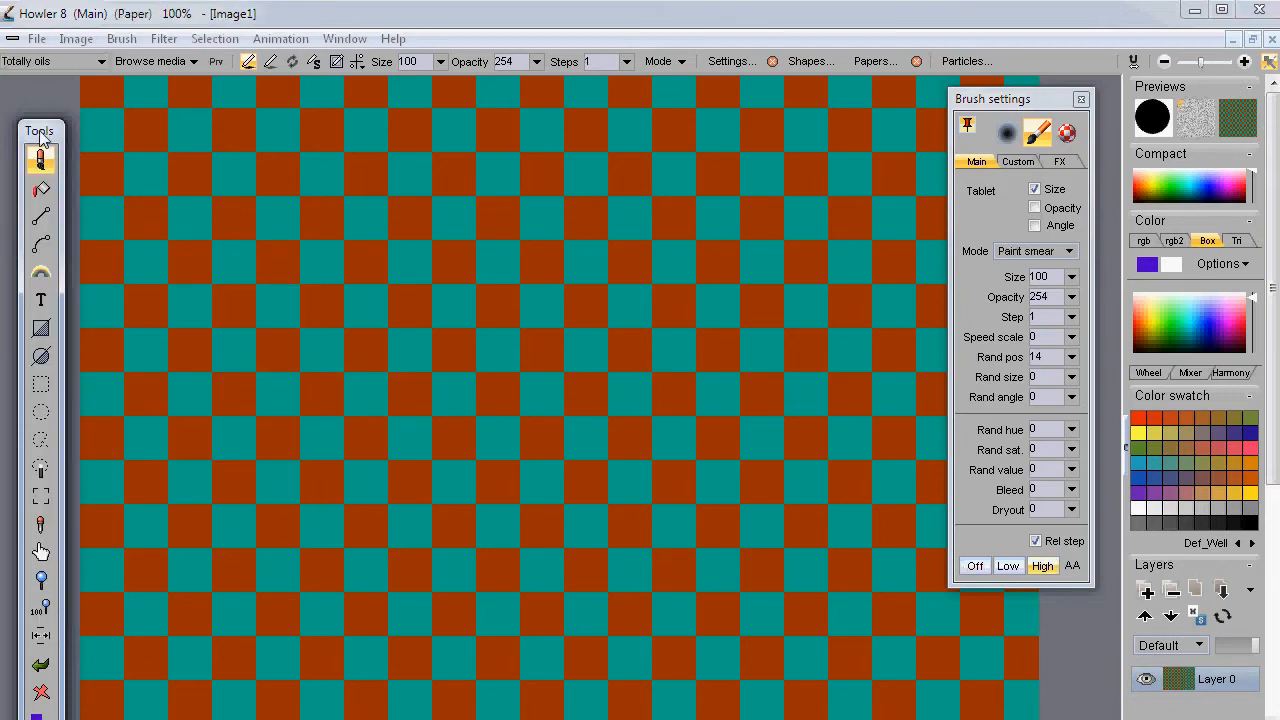
pyautogui.click(124, 8)
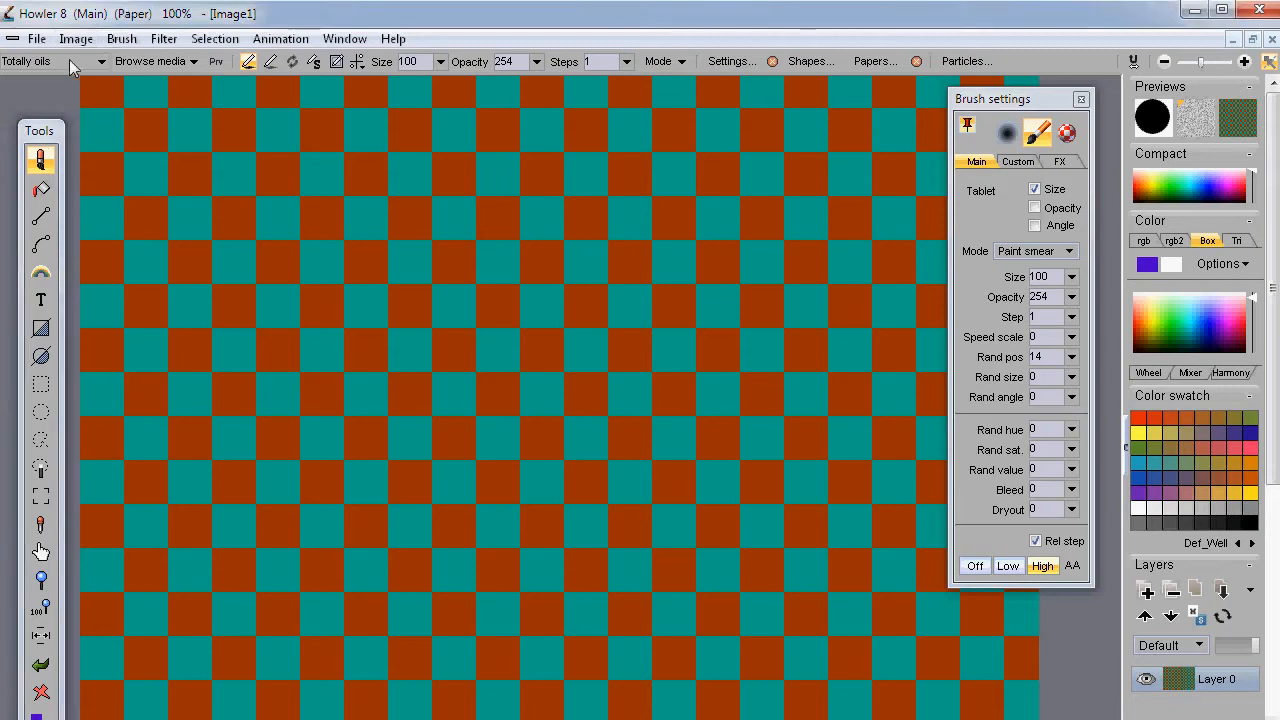
pyautogui.click(40, 140)
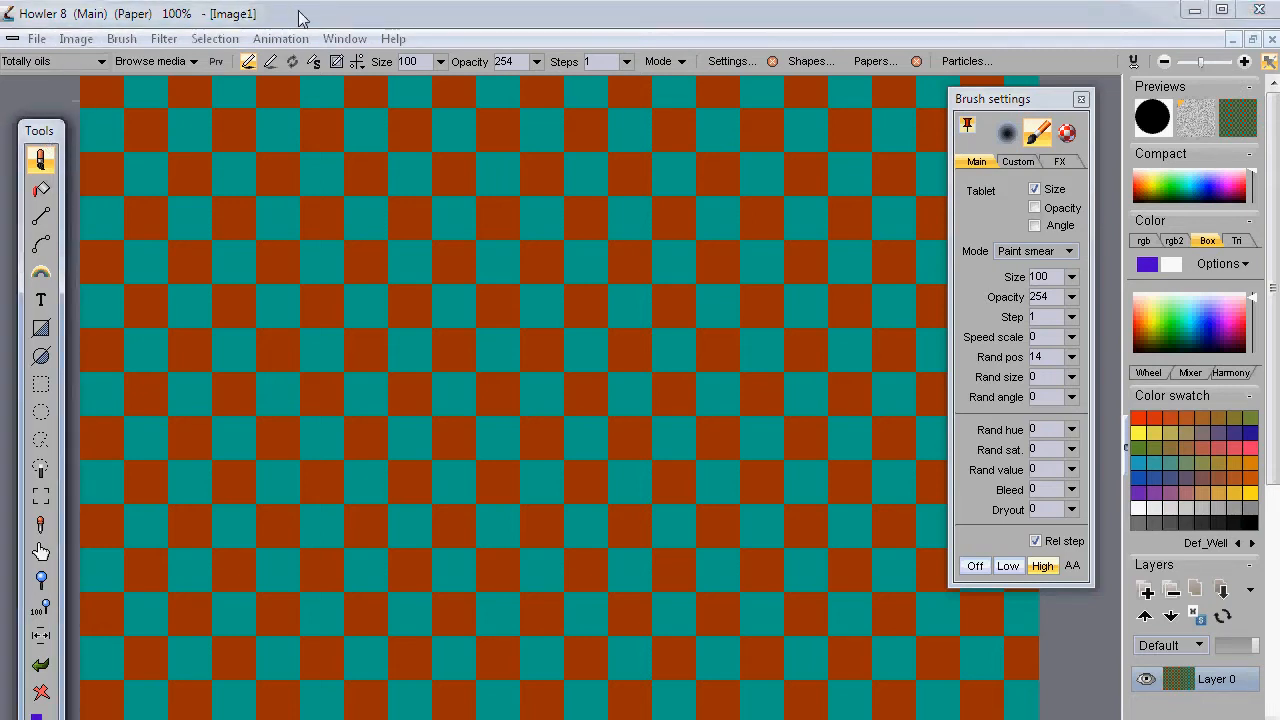
pyautogui.click(340, 22)
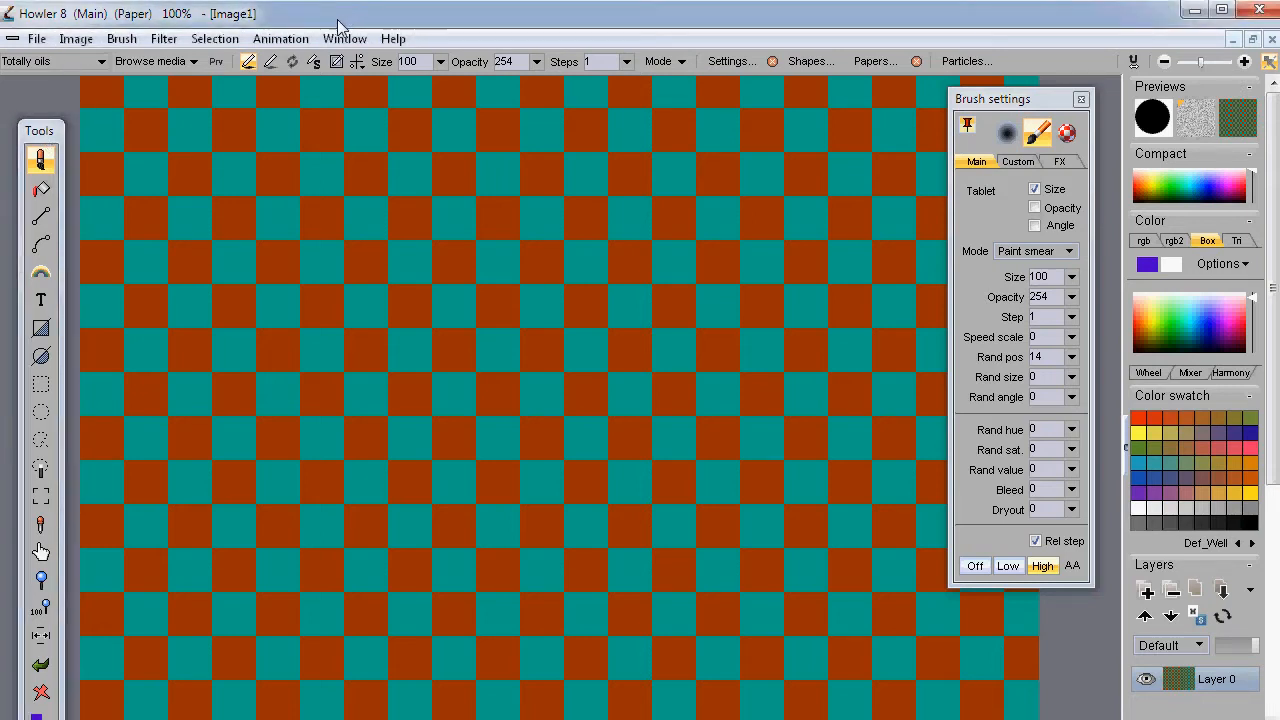
pyautogui.press('a')
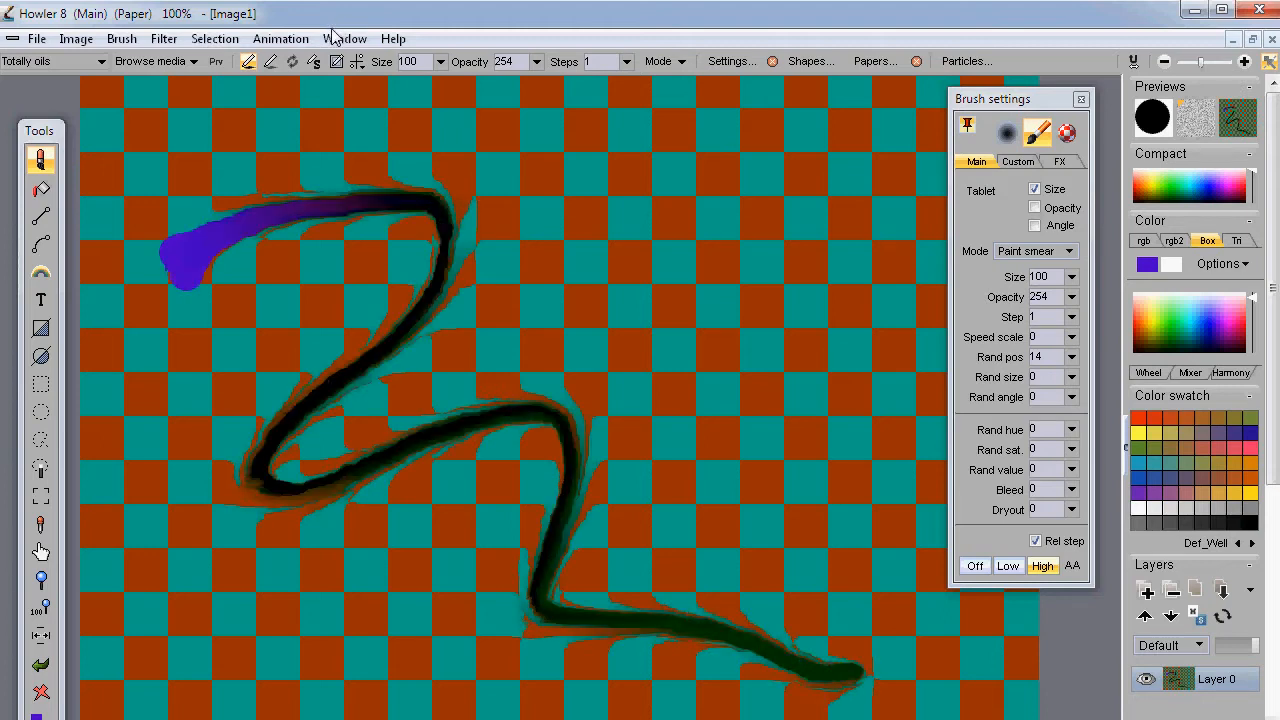
pyautogui.press('a')
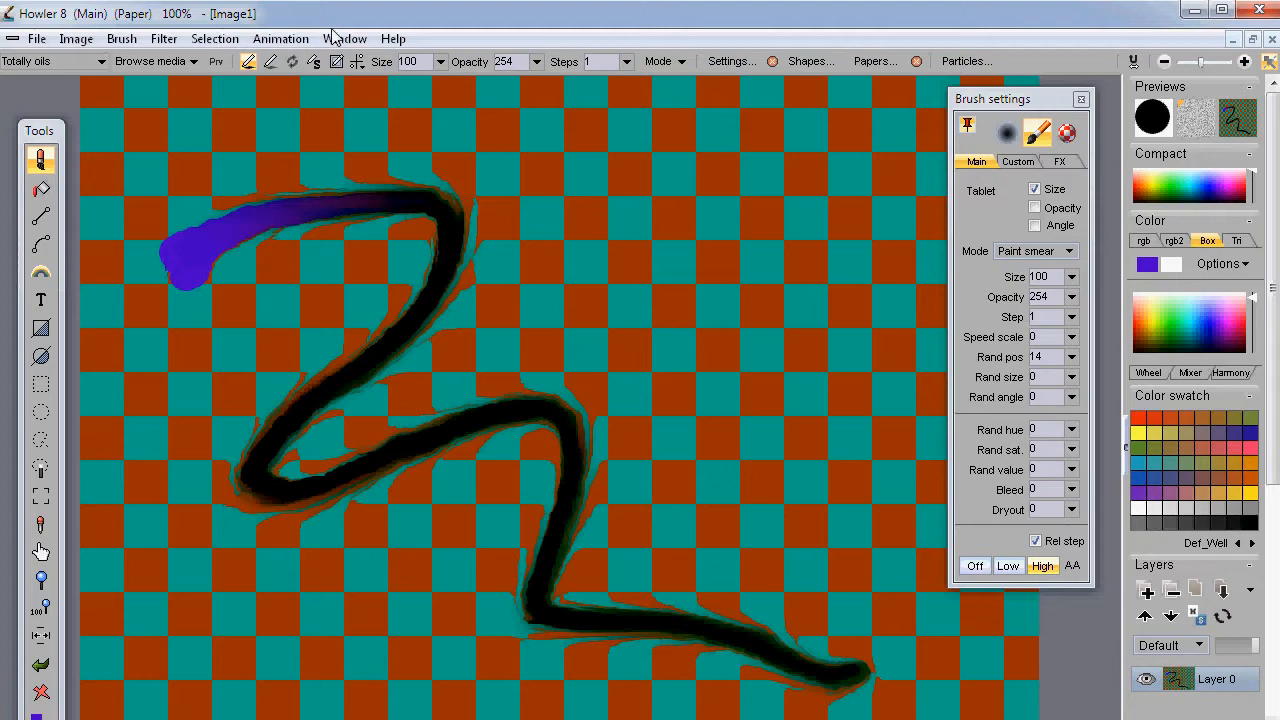
pyautogui.press('a')
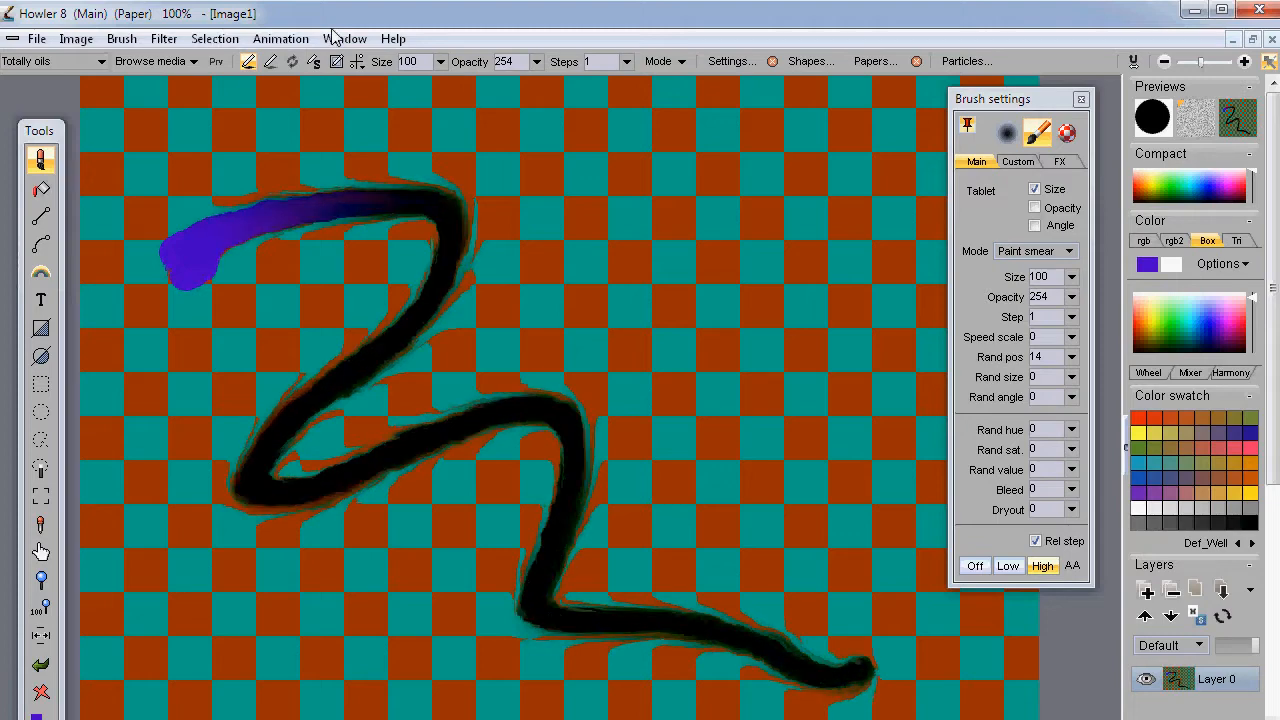
# - Load the Smear 100 brush from the Effects presets and repeat the last stroke over the painted line
pyautogui.click(128, 60)
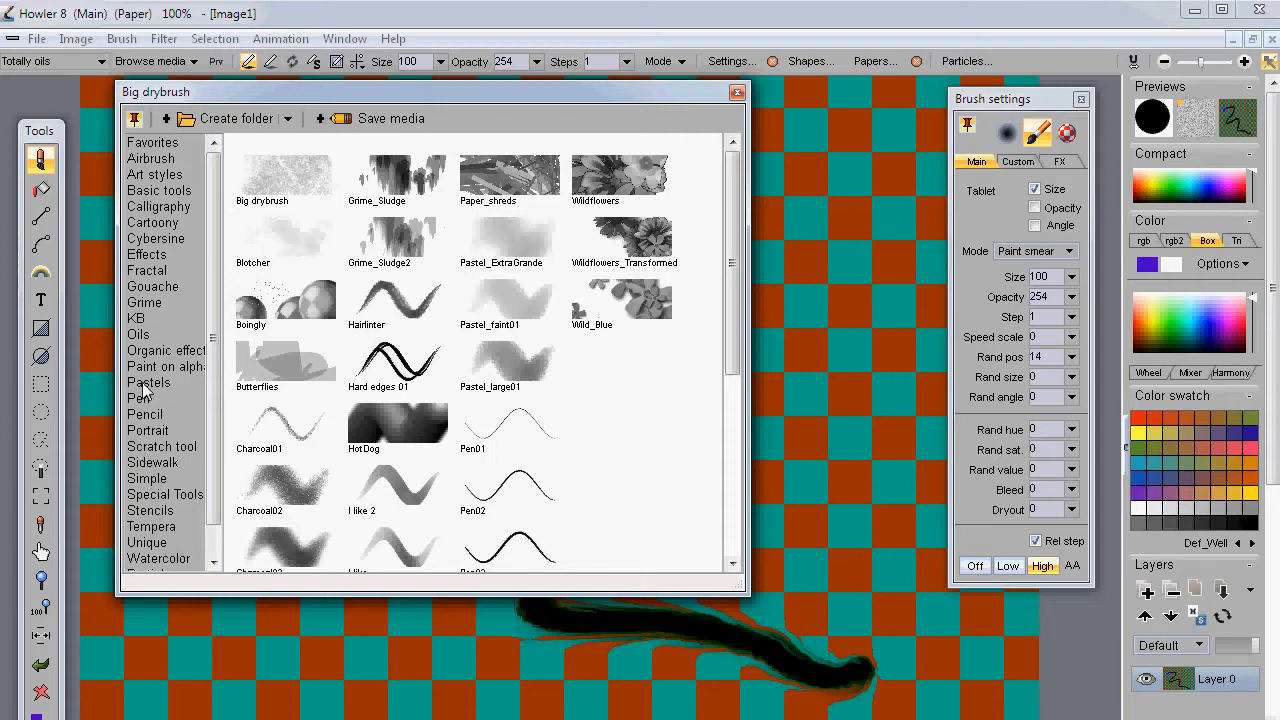
pyautogui.click(147, 255)
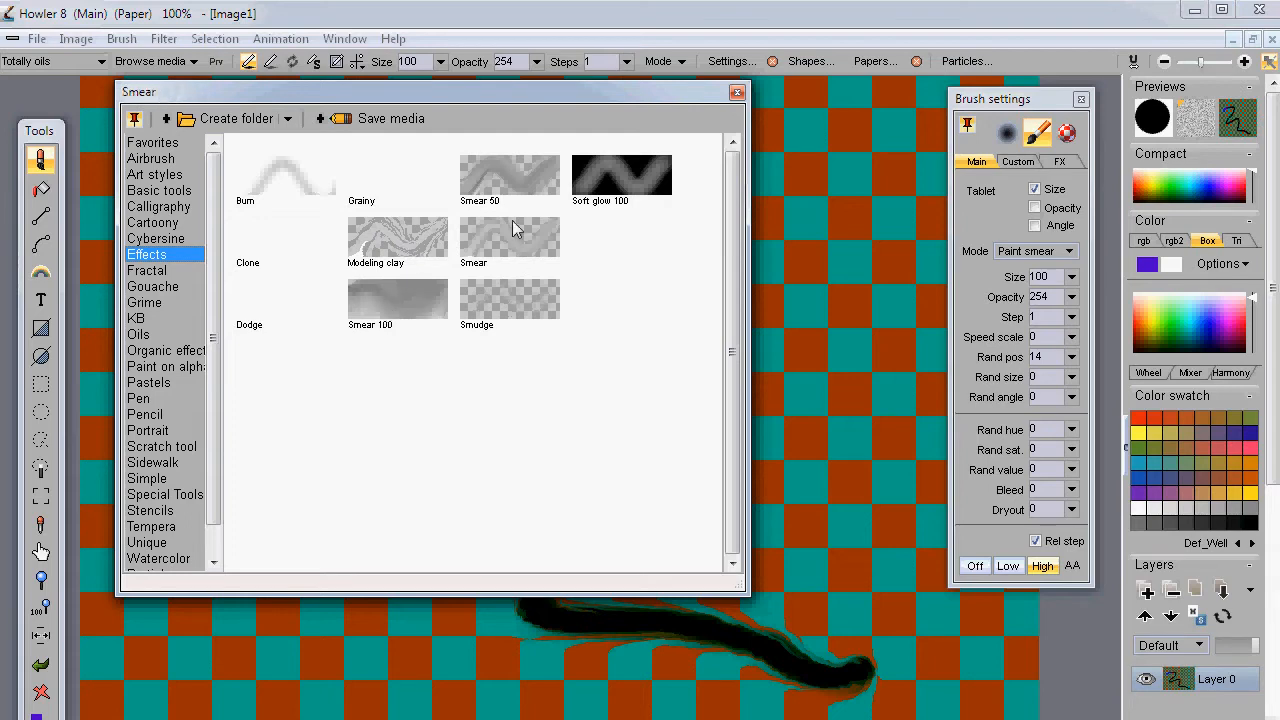
pyautogui.click(365, 305)
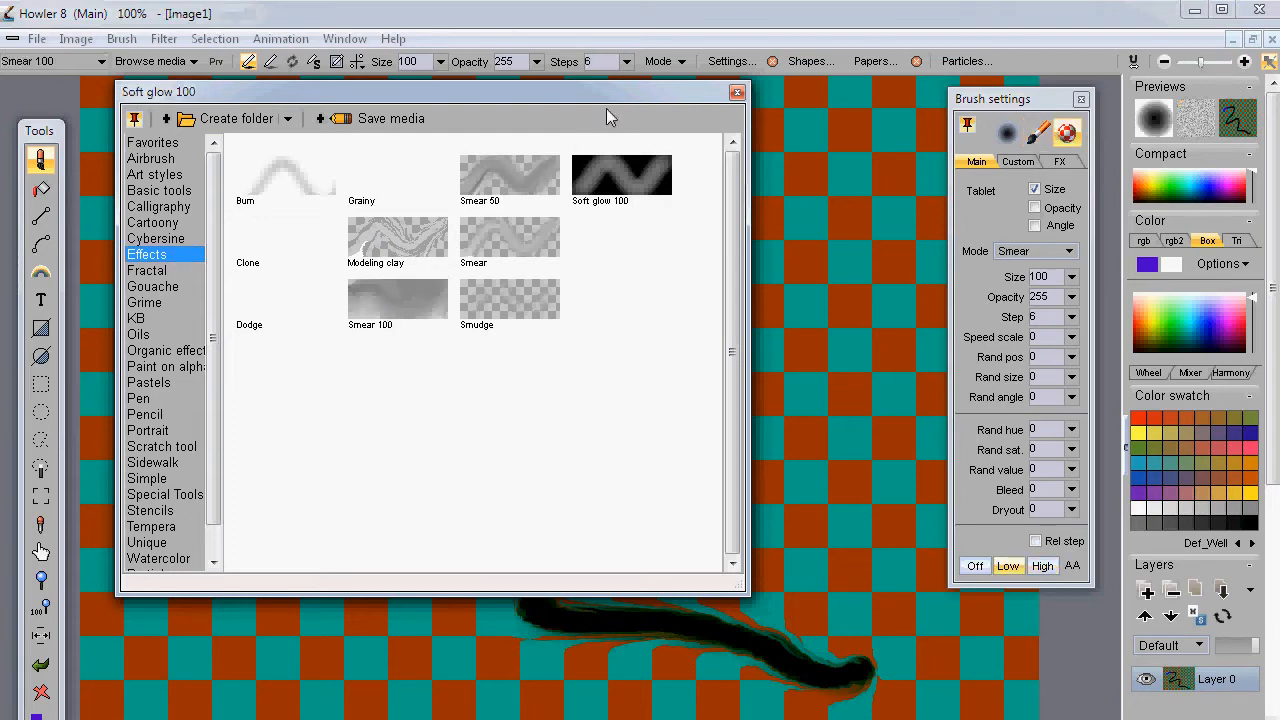
pyautogui.moveTo(576, 92); pyautogui.dragTo(690, 719)
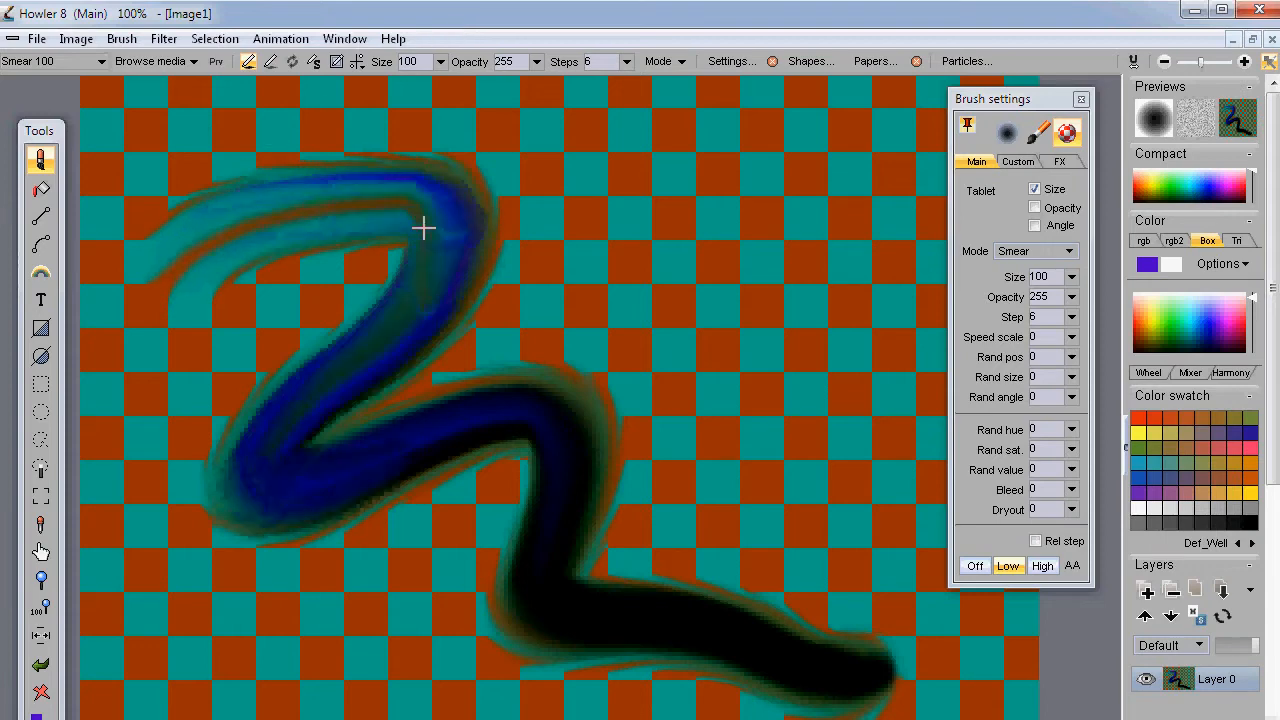
# - Load the HotDog brush from the Favorites presets, repeat the last stroke over the smeared line, and move the media browser off the painting
pyautogui.moveTo(824, 706)
pyautogui.mouseDown()
pyautogui.moveTo(965, 363)
pyautogui.moveTo(712, 290)
pyautogui.moveTo(697, 320)
pyautogui.mouseUp()
pyautogui.click(368, 371)
pyautogui.click(655, 668)
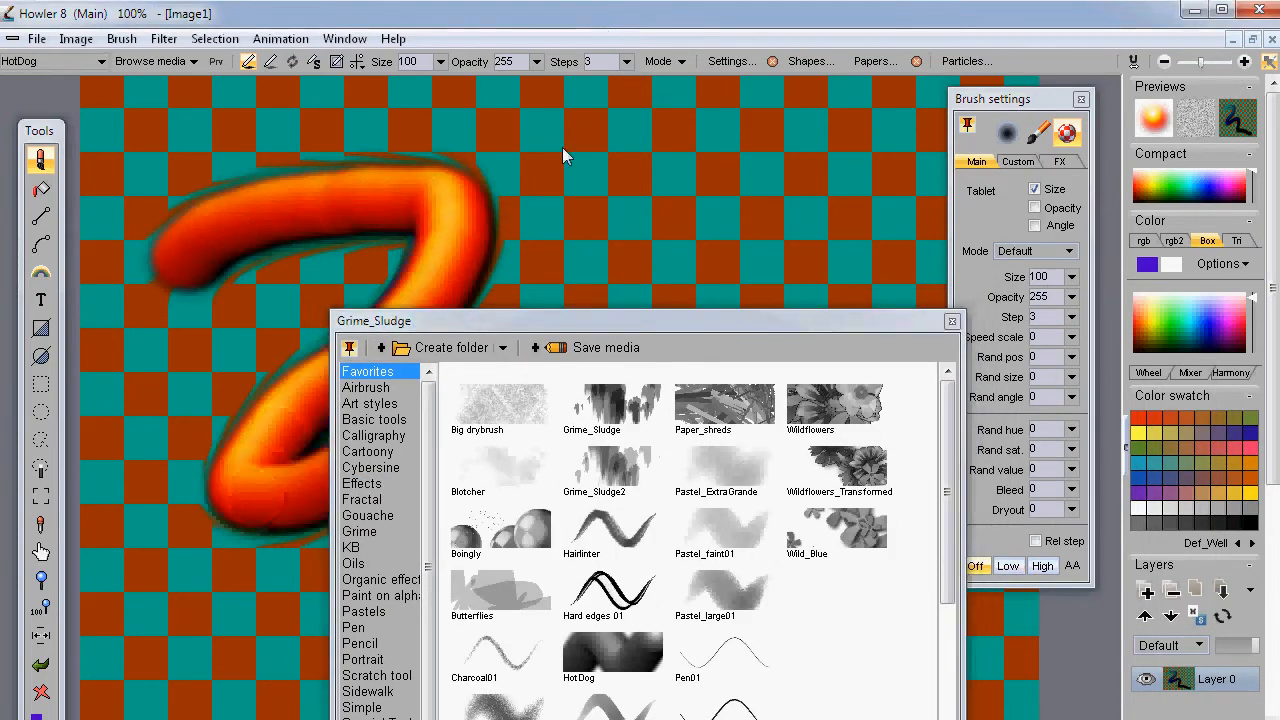
pyautogui.moveTo(537, 322)
pyautogui.mouseDown()
pyautogui.moveTo(1240, 322)
pyautogui.moveTo(1043, 263)
pyautogui.mouseUp()
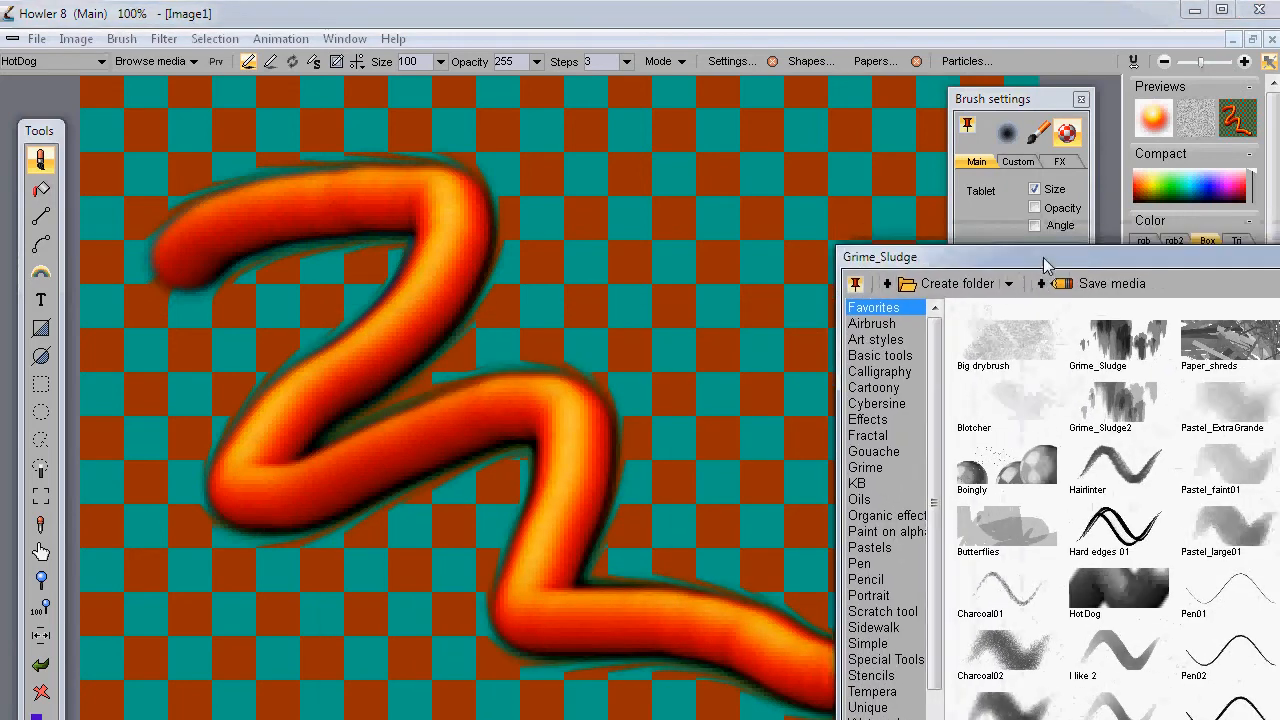
# - Repeat the last stroke with the Boingly, Hard edges 01, Wild_Blue, Hairlinter and HotDog brushes, and move the media browser out of the way
pyautogui.click(1025, 472)
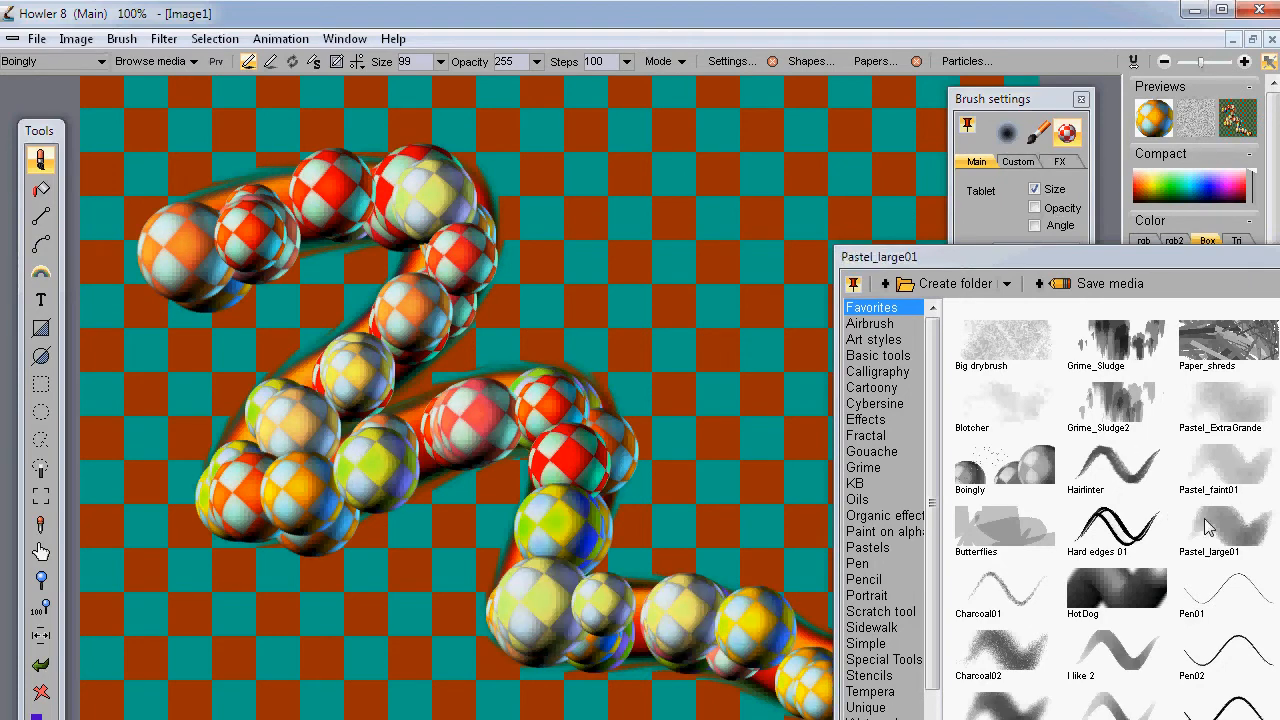
pyautogui.click(1115, 527)
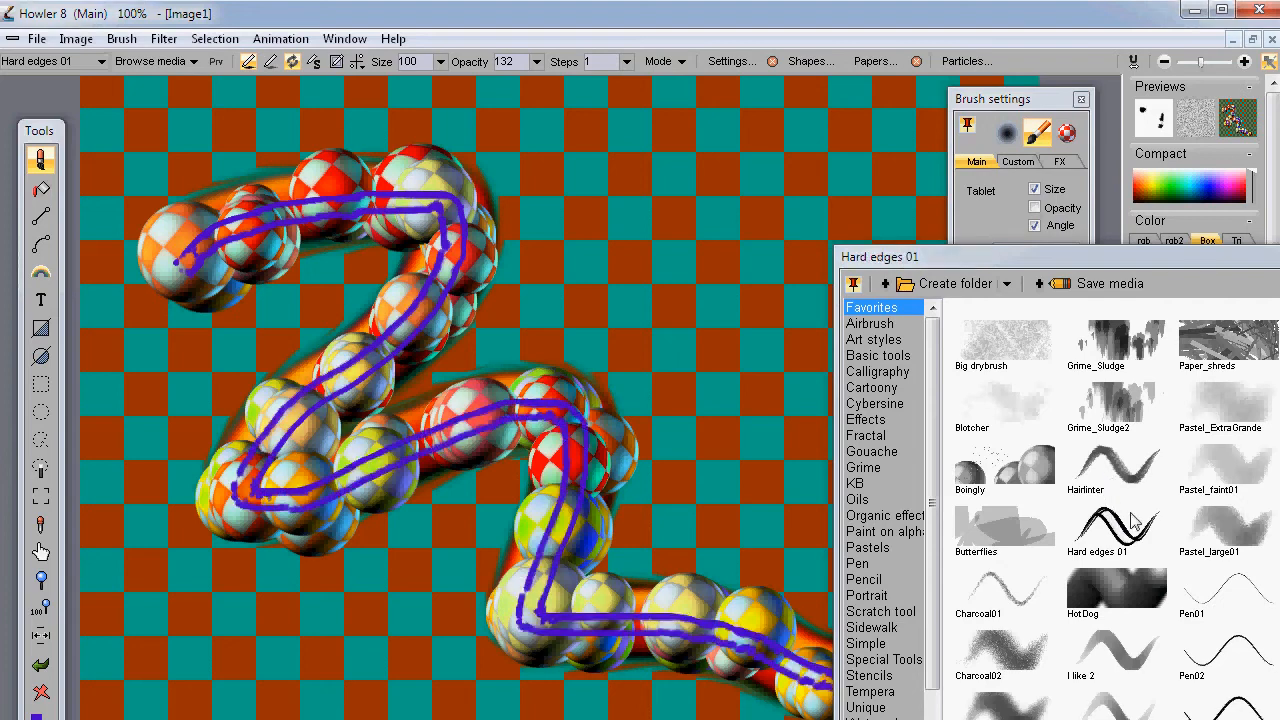
pyautogui.click(1278, 540)
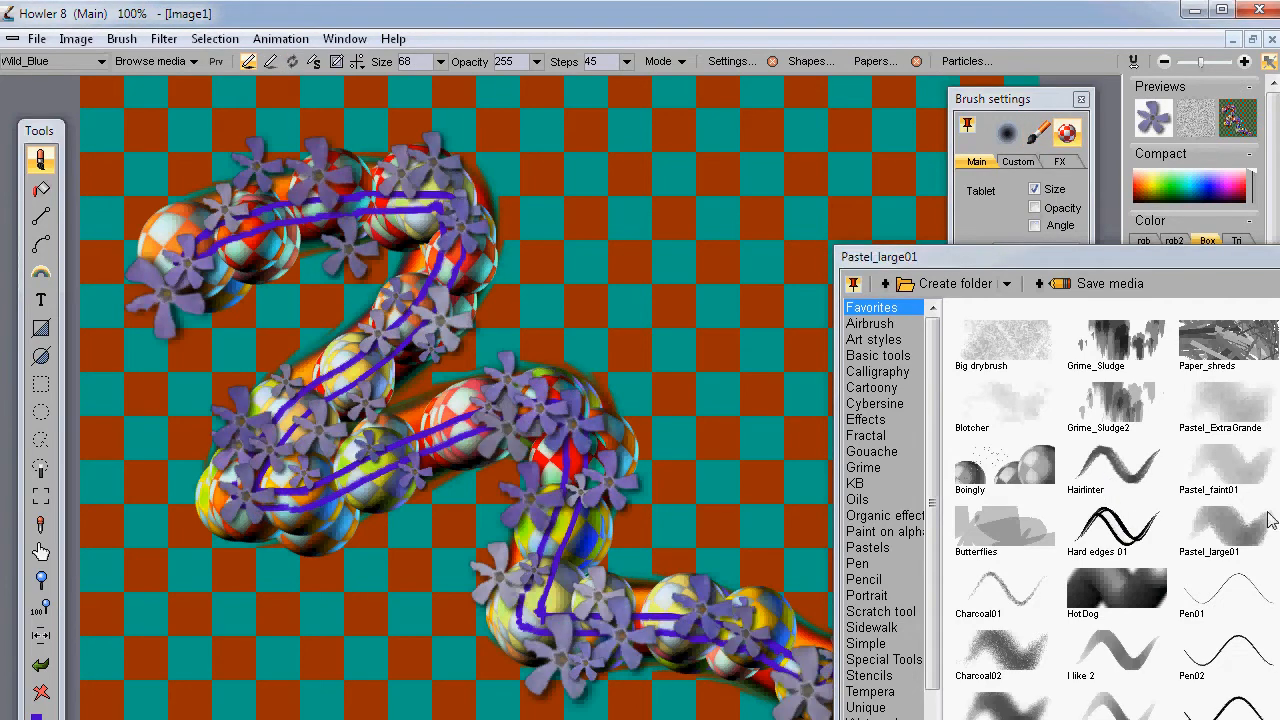
pyautogui.click(1125, 468)
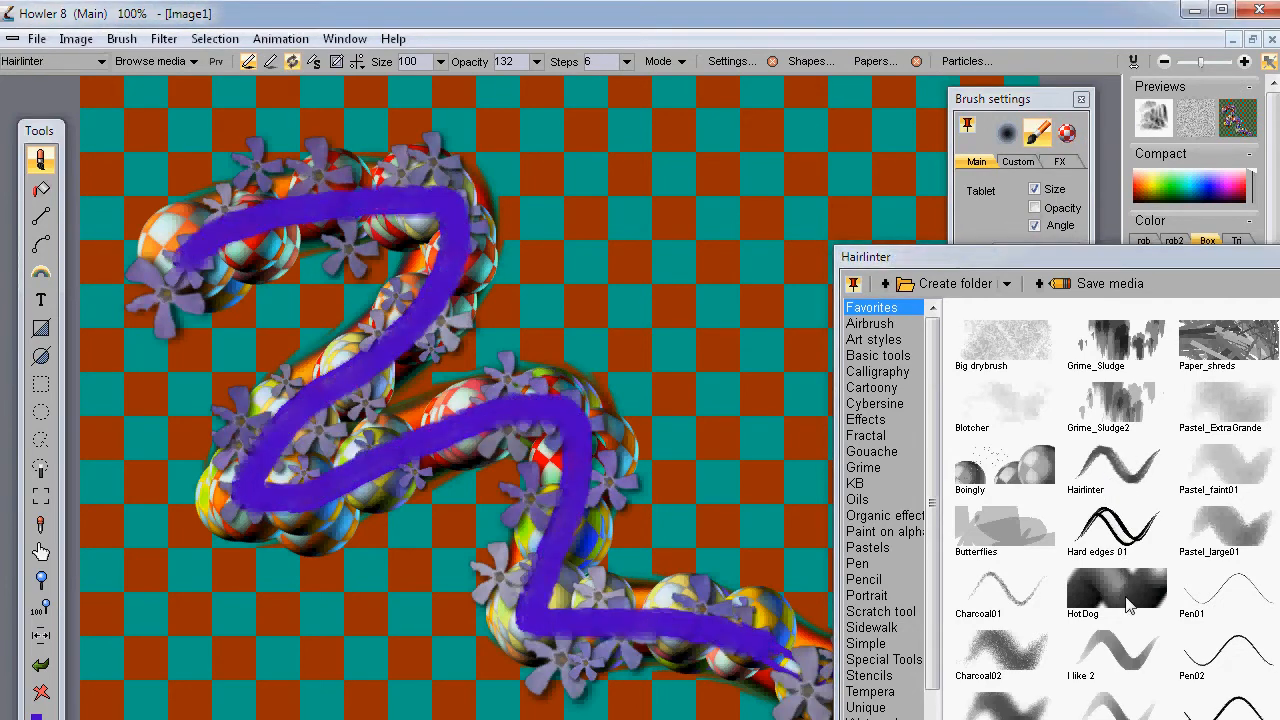
pyautogui.click(1117, 590)
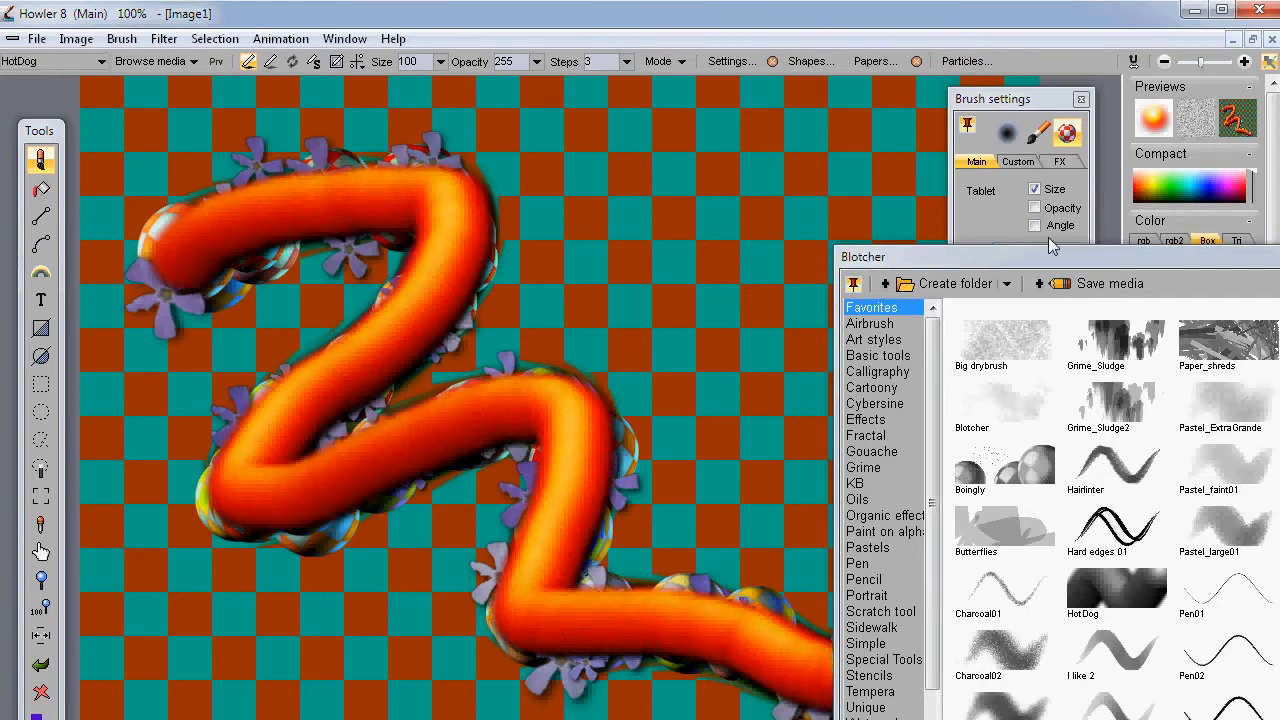
pyautogui.moveTo(1004, 261)
pyautogui.mouseDown()
pyautogui.moveTo(381, 391)
pyautogui.moveTo(1080, 470)
pyautogui.moveTo(901, 458)
pyautogui.moveTo(815, 253)
pyautogui.moveTo(890, 301)
pyautogui.moveTo(287, 285)
pyautogui.moveTo(811, 259)
pyautogui.moveTo(1119, 382)
pyautogui.moveTo(839, 317)
pyautogui.moveTo(316, 252)
pyautogui.moveTo(277, 218)
pyautogui.moveTo(265, 290)
pyautogui.moveTo(327, 370)
pyautogui.moveTo(340, 710)
pyautogui.moveTo(383, 535)
pyautogui.moveTo(320, 570)
pyautogui.moveTo(310, 606)
pyautogui.moveTo(287, 565)
pyautogui.moveTo(260, 325)
pyautogui.moveTo(248, 717)
pyautogui.mouseUp()
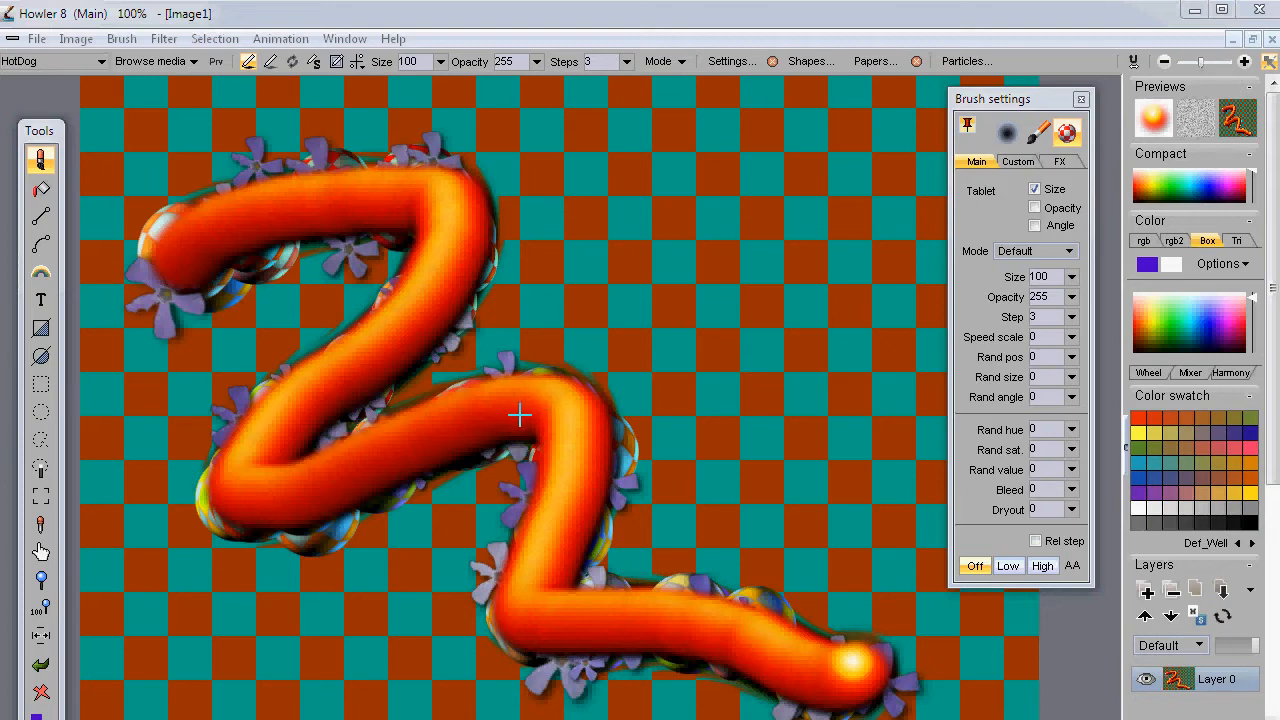
# - Clear the image to black, and undo back through the brush repeats to the smeared blue line on the checkerboard
pyautogui.hotkey('shift', 'k')
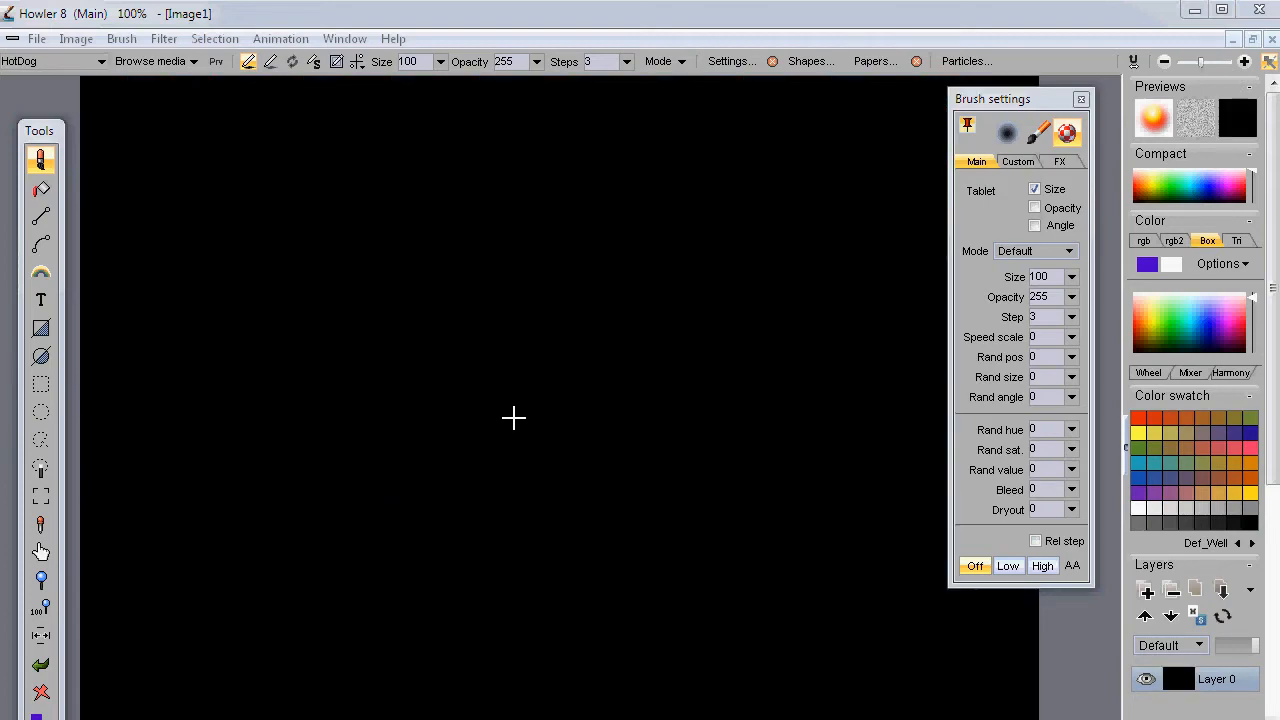
pyautogui.hotkey('ctrl', 'z')
pyautogui.hotkey('ctrl', 'z')
pyautogui.hotkey('ctrl', 'z')
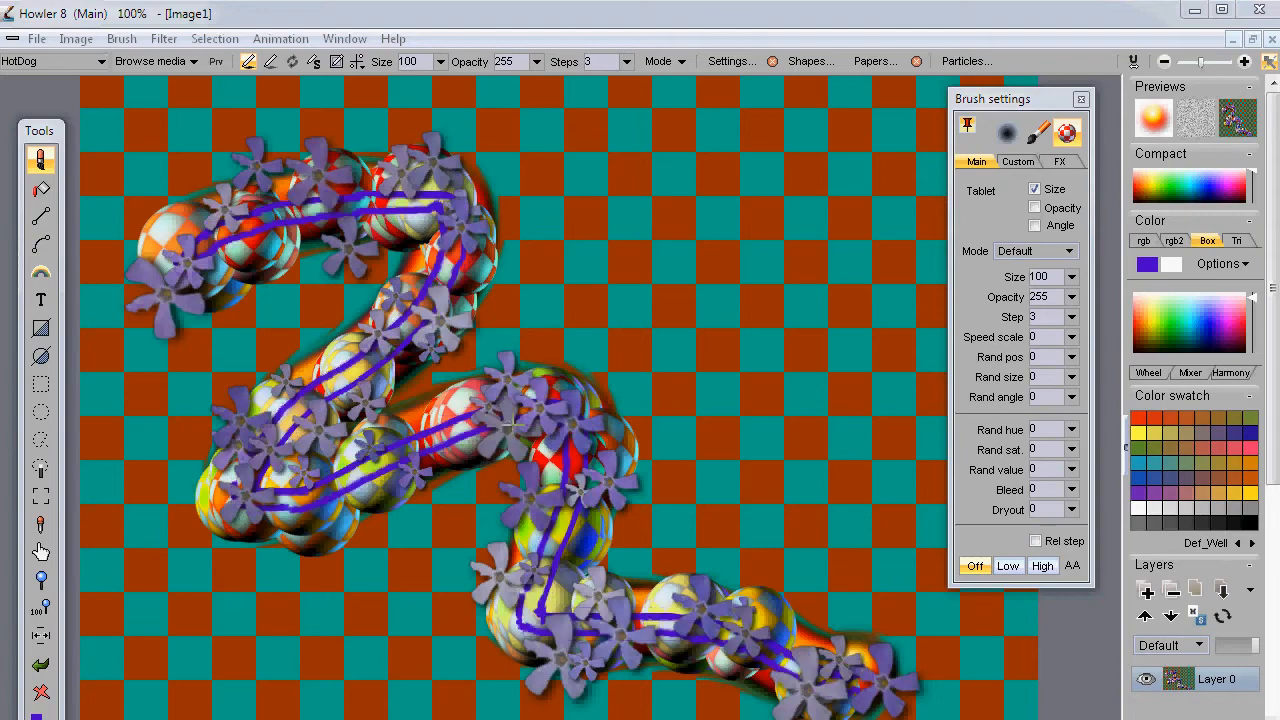
pyautogui.hotkey('ctrl', 'z')
pyautogui.hotkey('ctrl', 'z')
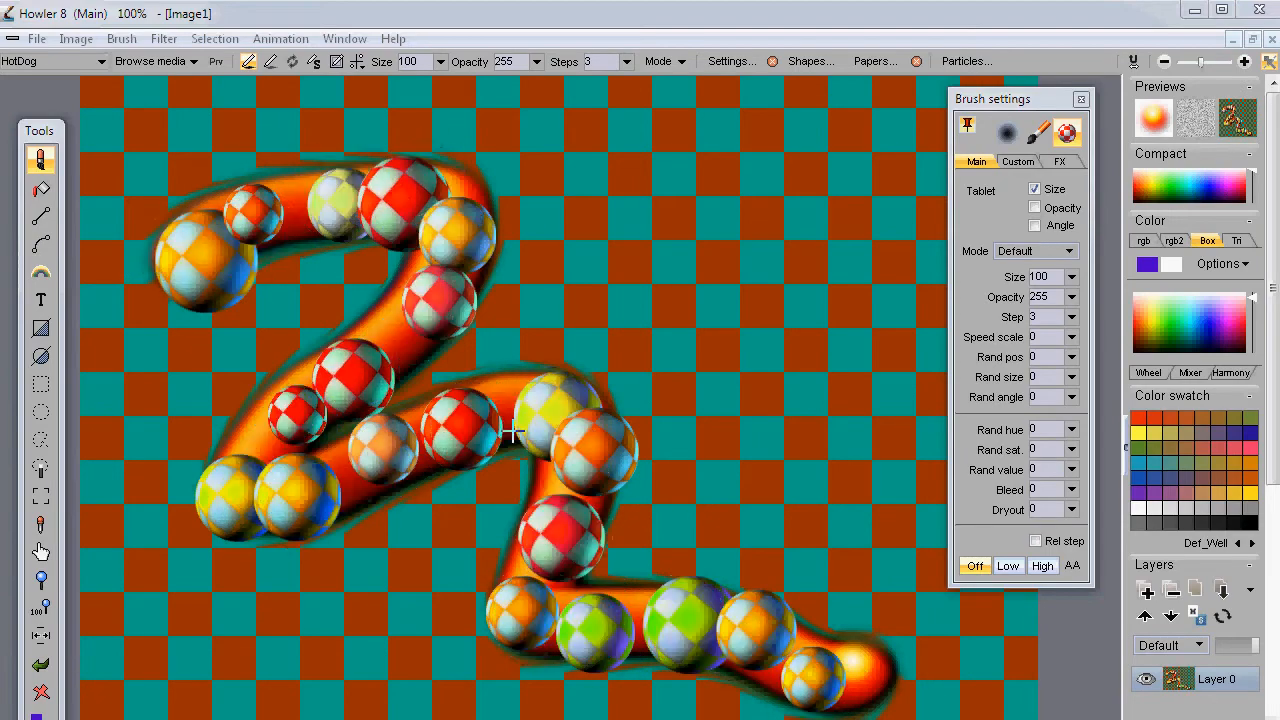
pyautogui.hotkey('ctrl', 'z')
pyautogui.hotkey('ctrl', 'z')
pyautogui.hotkey('ctrl', 'z')
pyautogui.hotkey('ctrl', 'z')
pyautogui.hotkey('ctrl', 'z')
pyautogui.hotkey('ctrl', 'z')
pyautogui.hotkey('ctrl', 'z')
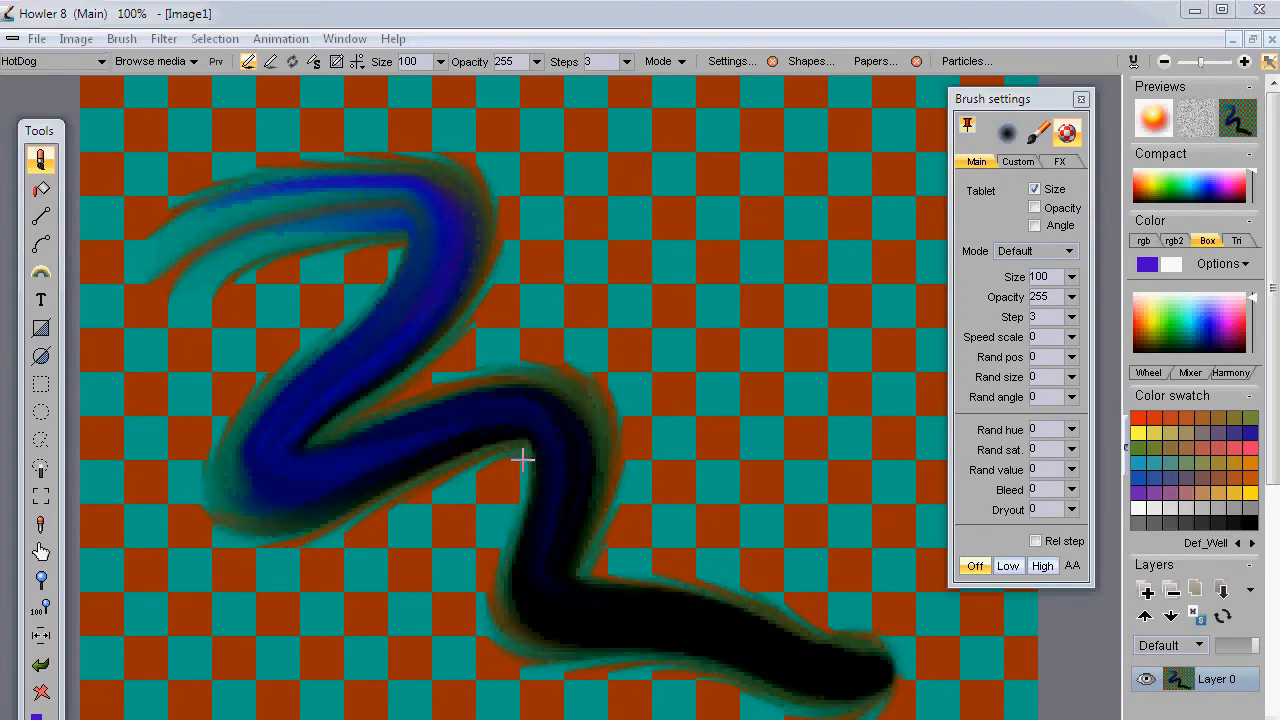
# - Undo past the checkerboard to the orange zigzag stroke with violet dots on the white canvas
pyautogui.hotkey('ctrl', 'z')
pyautogui.hotkey('ctrl', 'z')
pyautogui.hotkey('ctrl', 'z')
pyautogui.hotkey('ctrl', 'z')
pyautogui.hotkey('ctrl', 'z')
pyautogui.hotkey('ctrl', 'z')
pyautogui.hotkey('ctrl', 'z')
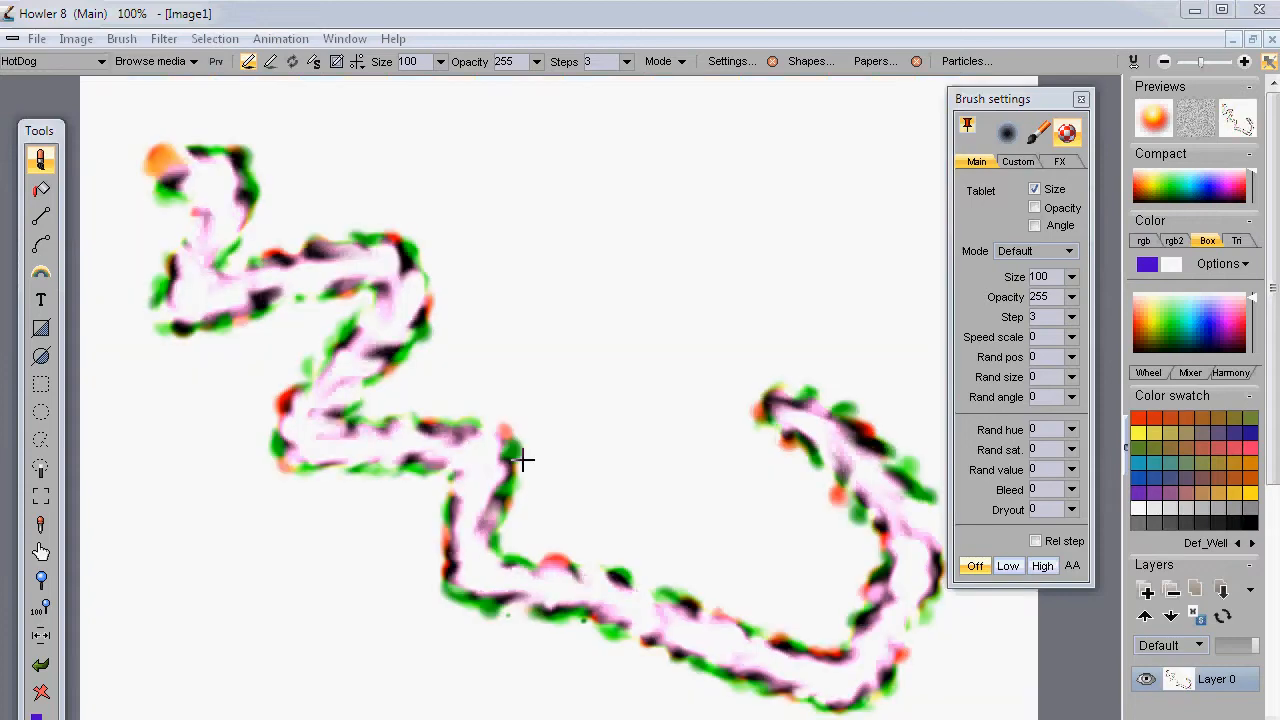
pyautogui.hotkey('ctrl', 'z')
pyautogui.hotkey('ctrl', 'z')
pyautogui.hotkey('ctrl', 'z')
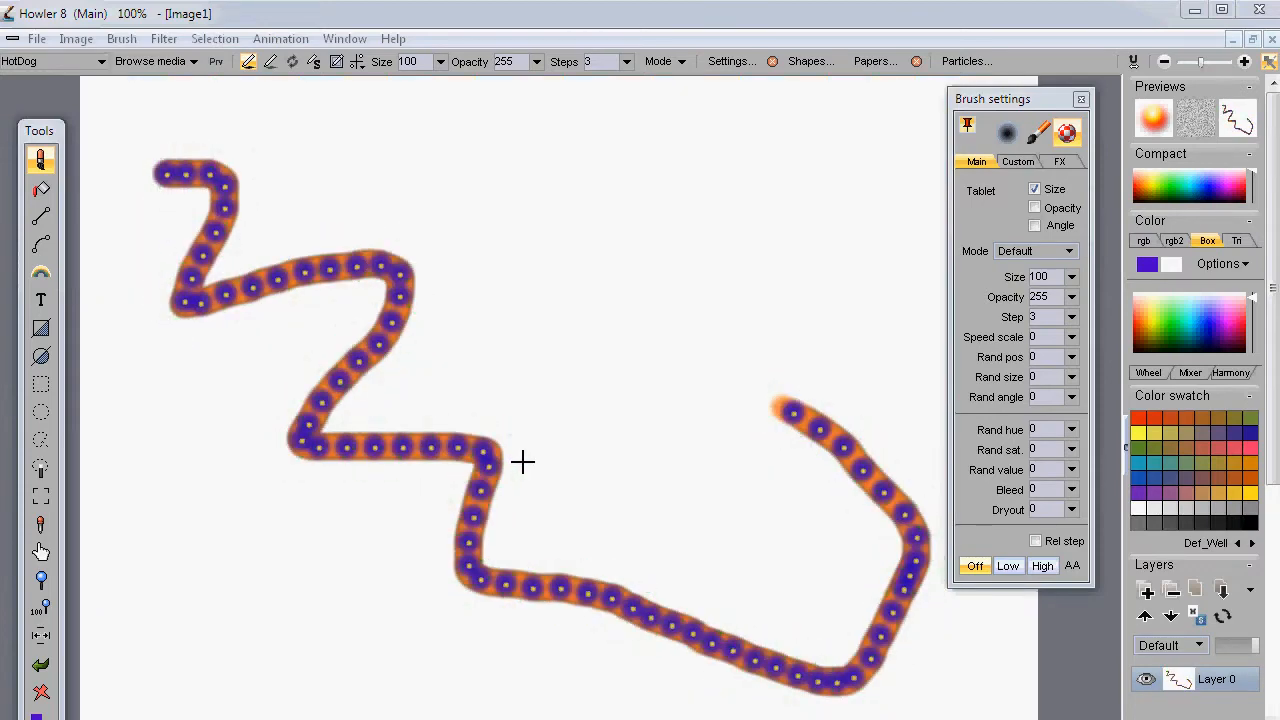
# - Undo all remaining strokes and the white background back to the original black image
pyautogui.hotkey('ctrl', 'z')
pyautogui.hotkey('ctrl', 'z')
pyautogui.hotkey('ctrl', 'z')
pyautogui.hotkey('ctrl', 'z')
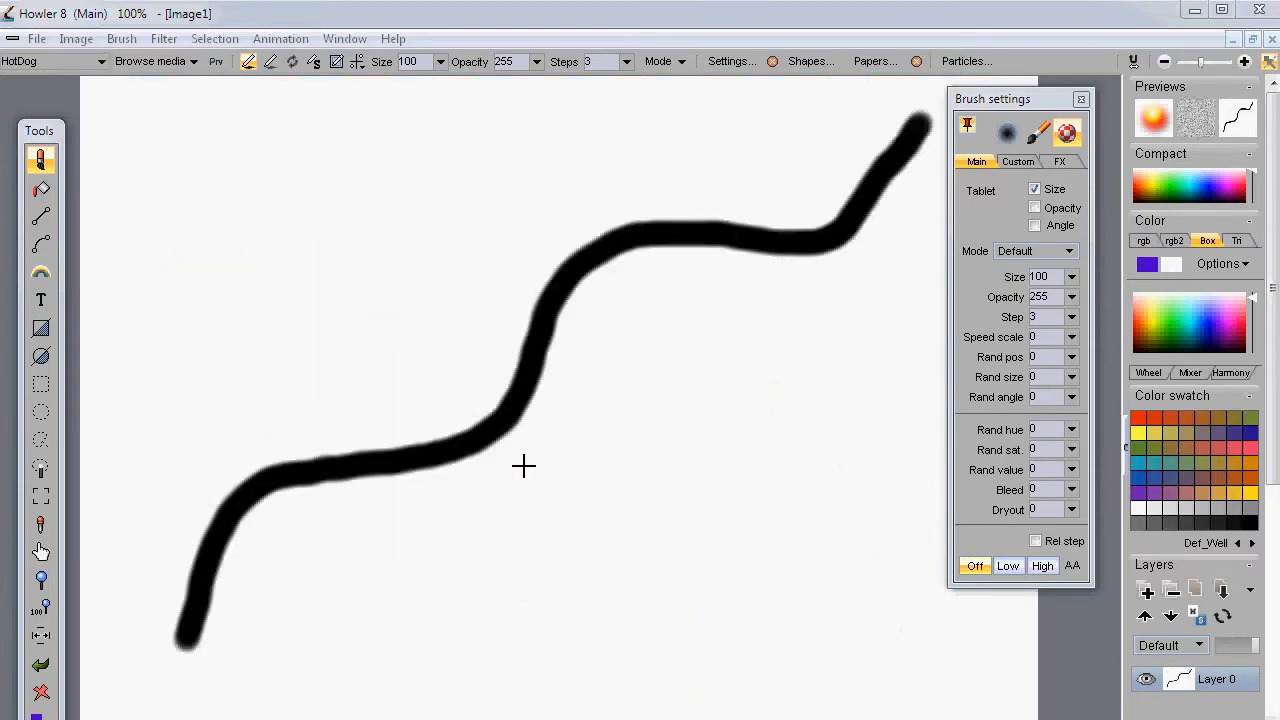
pyautogui.hotkey('ctrl', 'z')
pyautogui.hotkey('ctrl', 'z')
pyautogui.hotkey('ctrl', 'z')
pyautogui.hotkey('ctrl', 'z')
pyautogui.hotkey('ctrl', 'z')
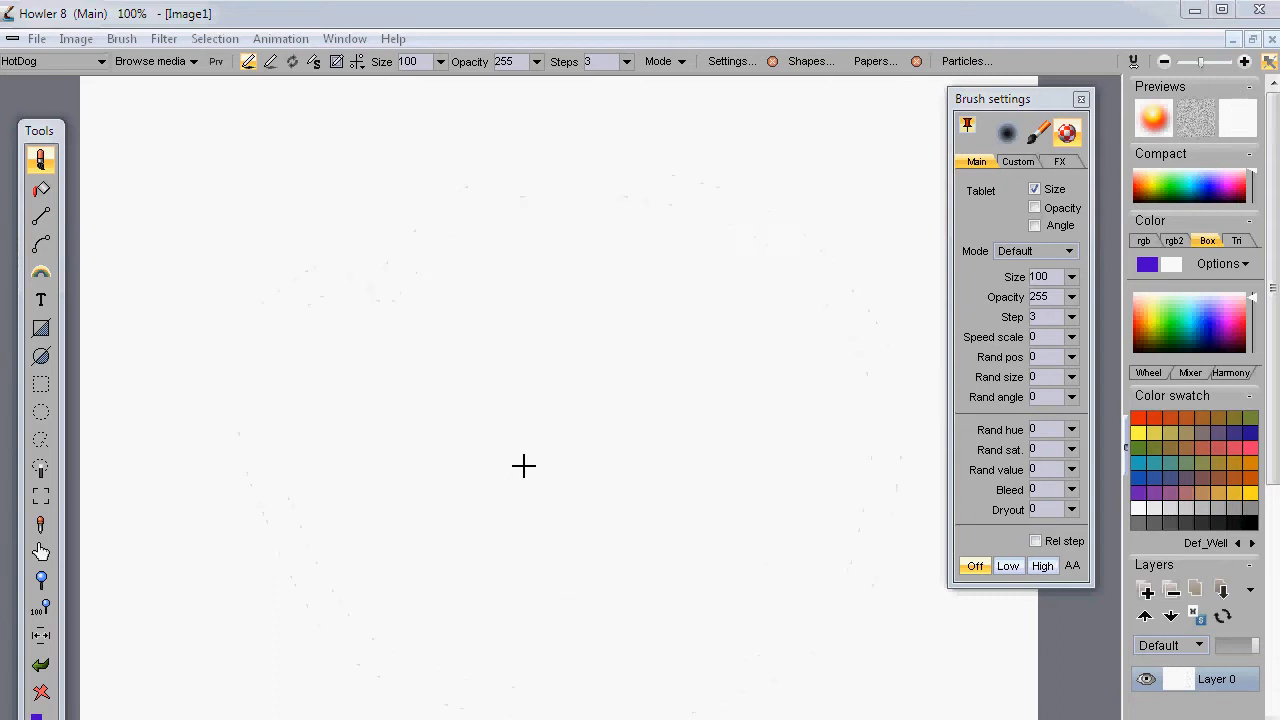
pyautogui.hotkey('ctrl', 'z')
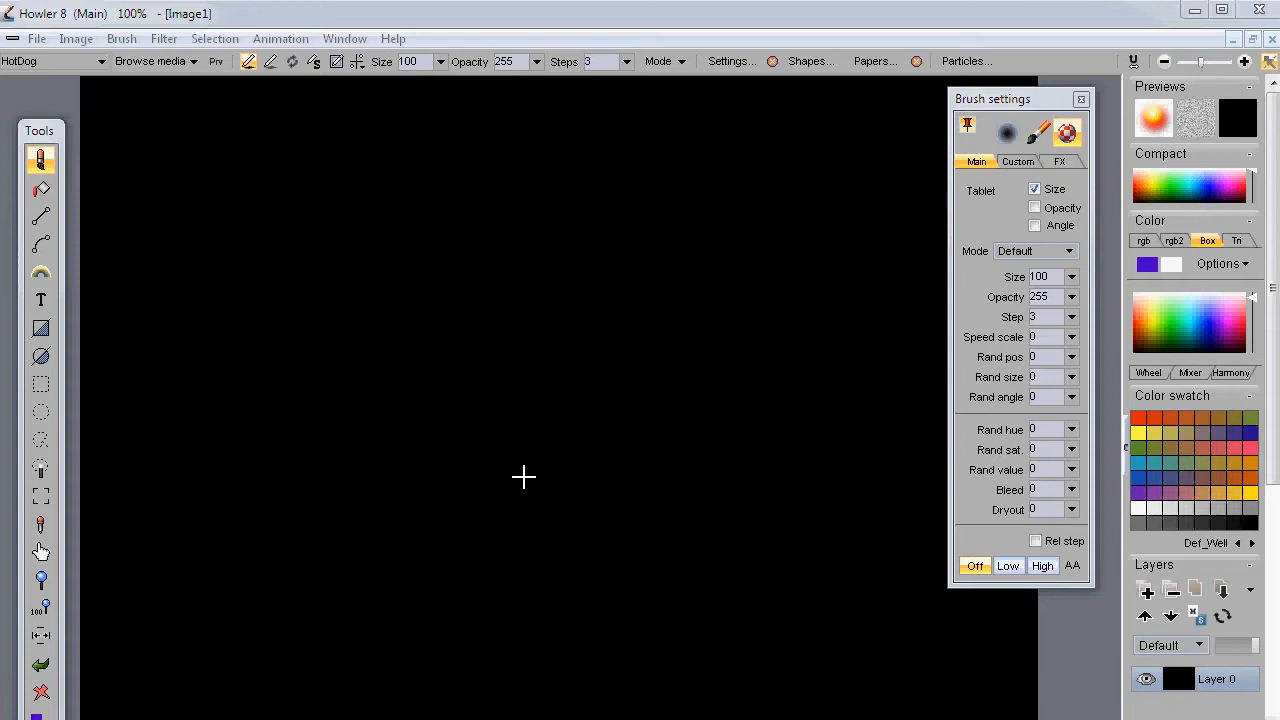
# - Redo the white background and the black smiley face strokes up to the tongue
pyautogui.hotkey('ctrl', 'y')
pyautogui.hotkey('ctrl', 'y')
pyautogui.hotkey('ctrl', 'y')
pyautogui.hotkey('ctrl', 'y')
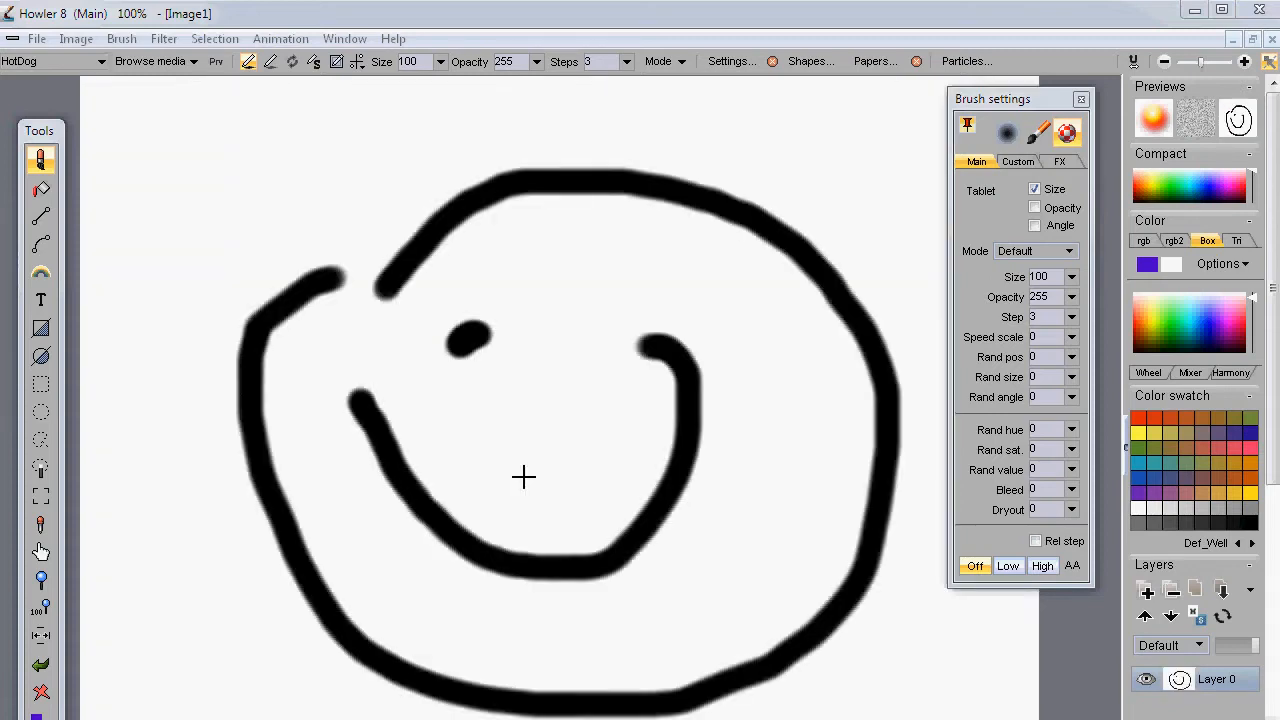
pyautogui.hotkey('ctrl', 'y')
pyautogui.hotkey('ctrl', 'y')
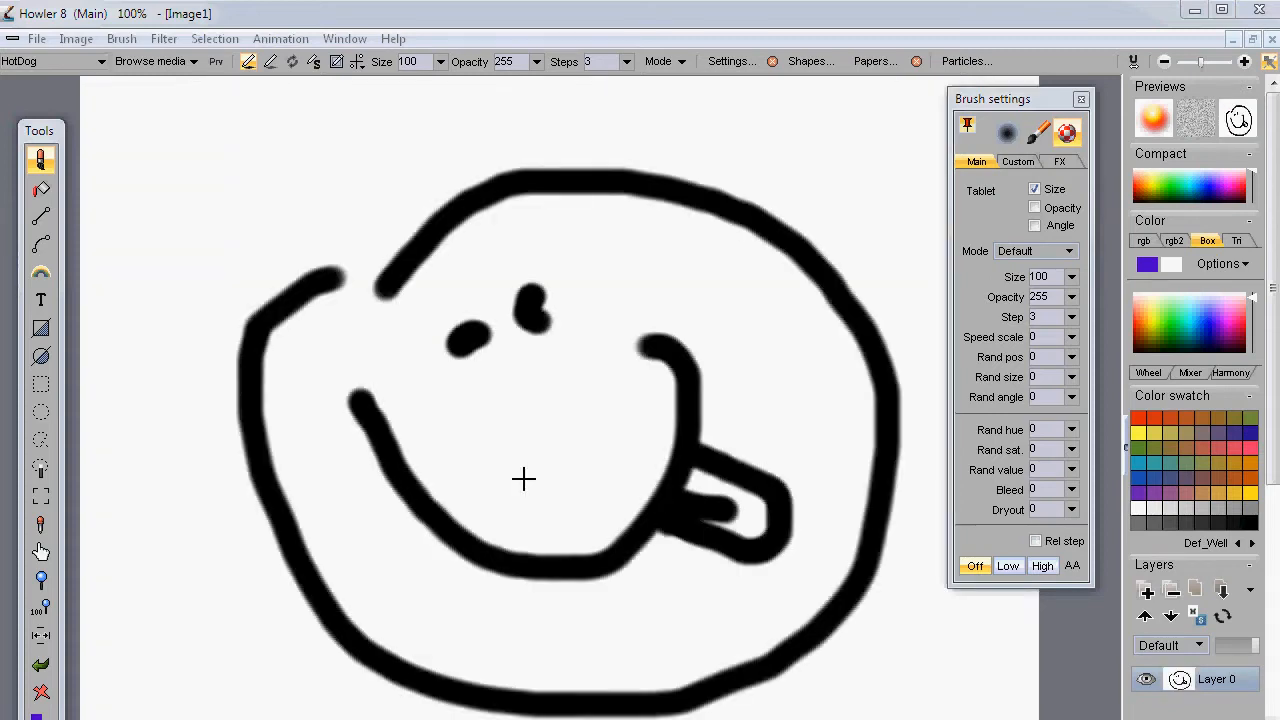
# - Redo the following strokes up to the orange zigzag line with violet dots
pyautogui.hotkey('ctrl', 'y')
pyautogui.hotkey('ctrl', 'y')
pyautogui.hotkey('ctrl', 'y')
pyautogui.hotkey('ctrl', 'y')
pyautogui.hotkey('ctrl', 'y')
pyautogui.hotkey('ctrl', 'y')
pyautogui.hotkey('ctrl', 'y')
pyautogui.hotkey('ctrl', 'y')
pyautogui.hotkey('ctrl', 'y')
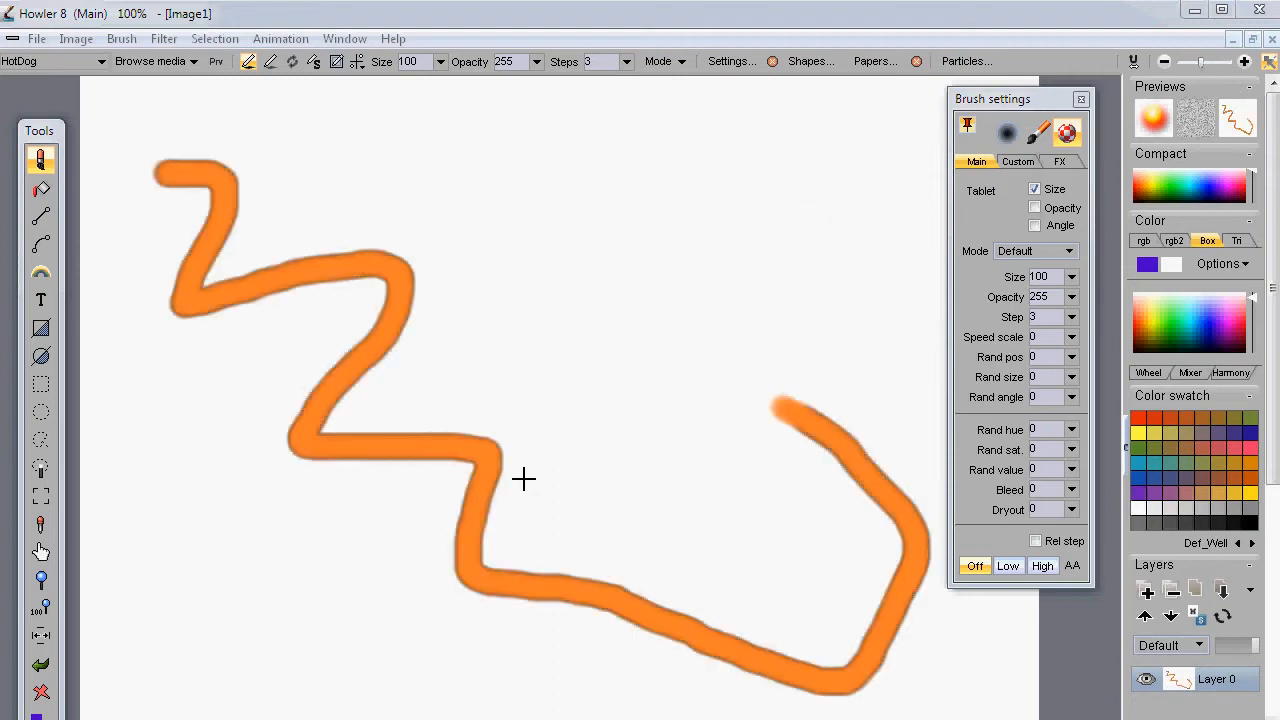
pyautogui.hotkey('ctrl', 'y')
pyautogui.hotkey('ctrl', 'y')
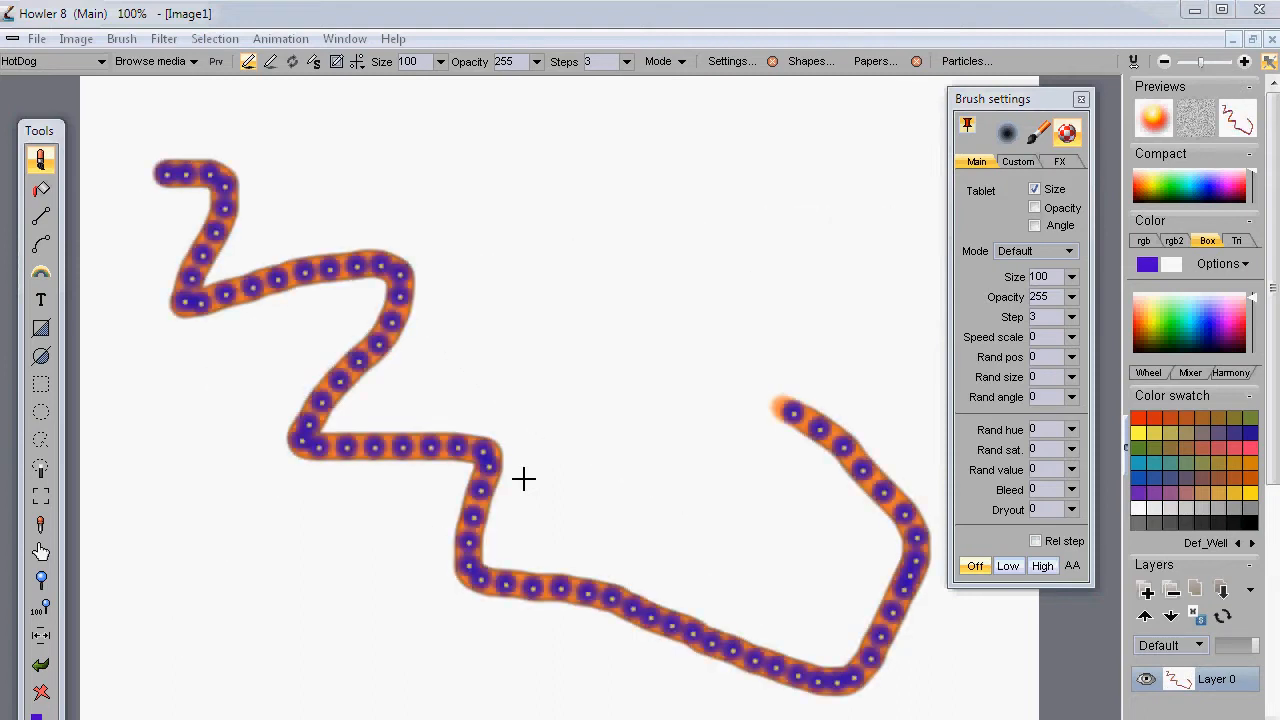
# - Redo the scattered green repeat and the following repeats up to the pale, broken zigzag with green and black edges
pyautogui.hotkey('ctrl', 'y')
pyautogui.hotkey('ctrl', 'y')
pyautogui.hotkey('ctrl', 'y')
pyautogui.hotkey('ctrl', 'y')
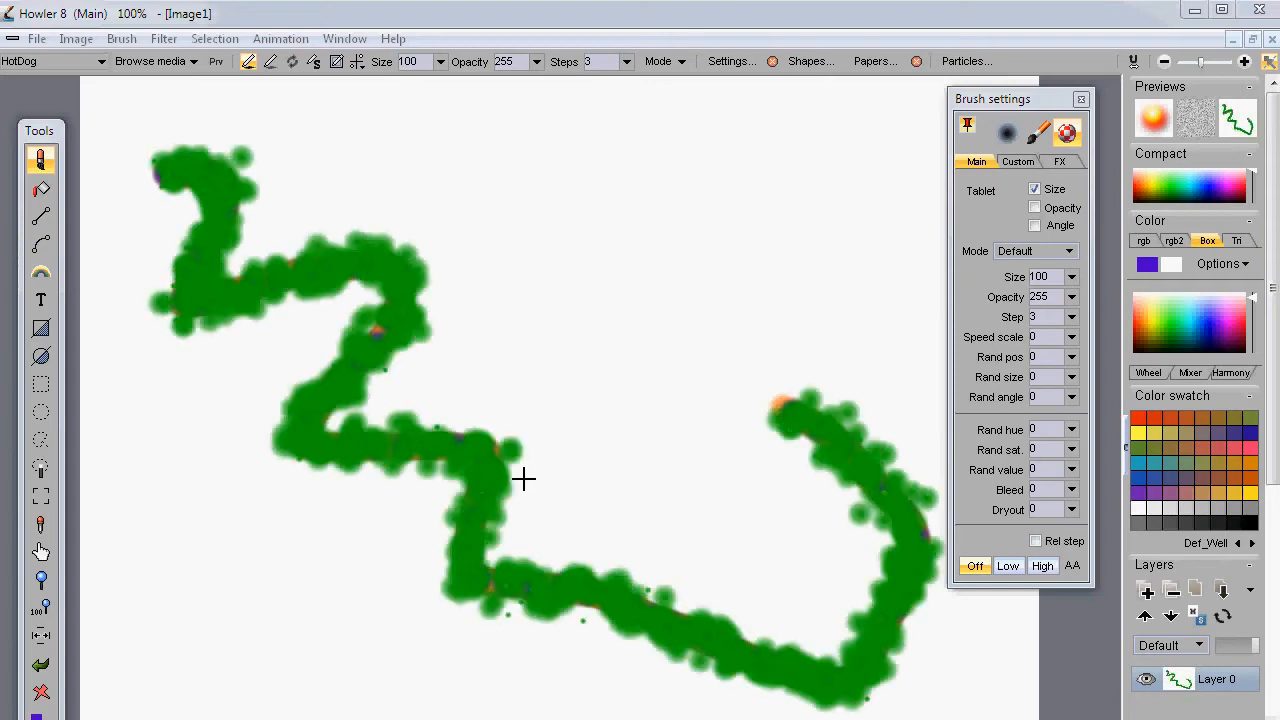
pyautogui.hotkey('ctrl', 'y')
pyautogui.hotkey('ctrl', 'y')
pyautogui.hotkey('ctrl', 'y')
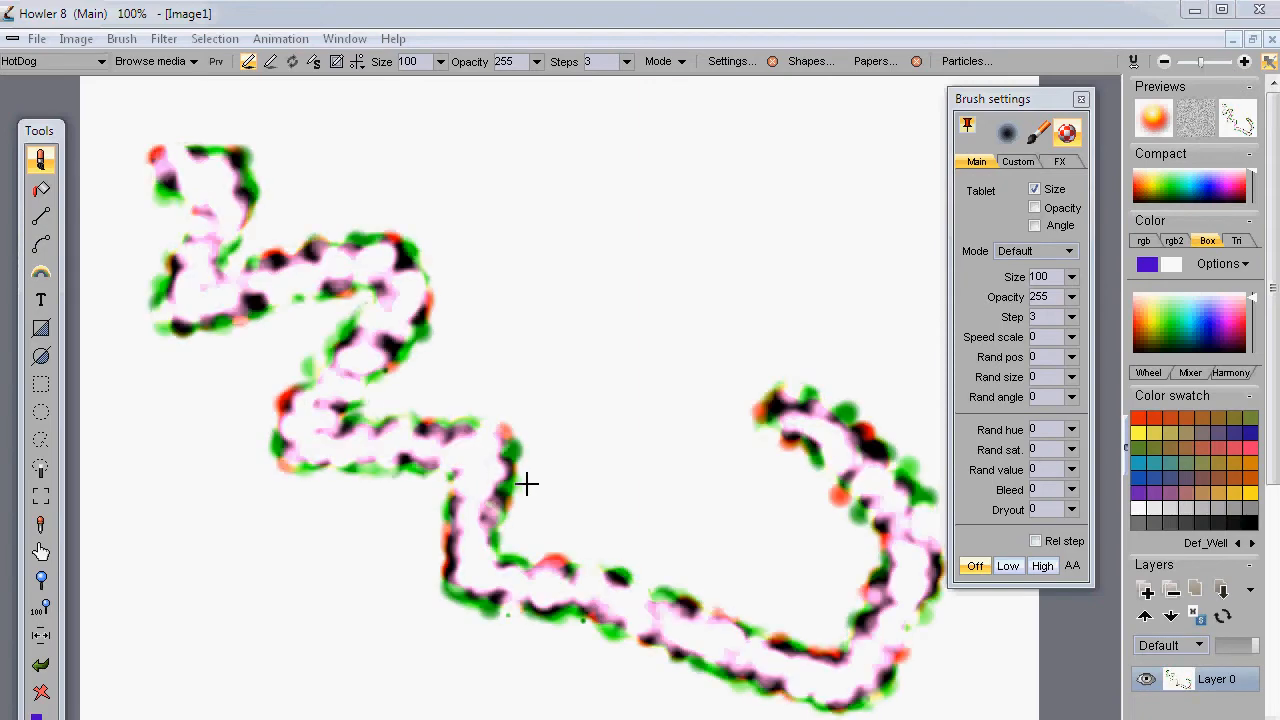
# - Redo the checkerboard and the stroke repeats on it up to the smeared blue and black line
pyautogui.hotkey('ctrl', 'y')
pyautogui.hotkey('ctrl', 'y')
pyautogui.hotkey('ctrl', 'y')
pyautogui.hotkey('ctrl', 'y')
pyautogui.hotkey('ctrl', 'y')
pyautogui.hotkey('ctrl', 'y')
pyautogui.hotkey('ctrl', 'y')
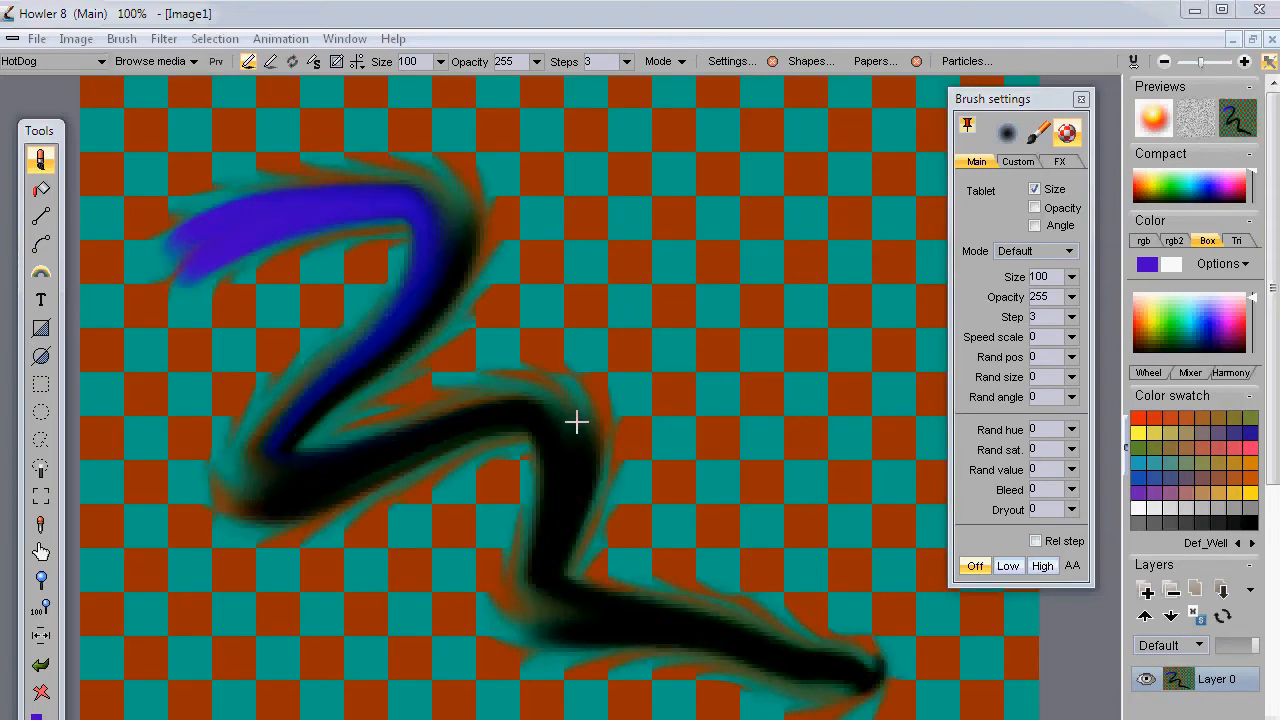
# - Redo the remaining brush repeats on the checkerboard and the final clearing of the image to black
pyautogui.hotkey('ctrl', 'y')
pyautogui.hotkey('ctrl', 'y')
pyautogui.hotkey('ctrl', 'y')
pyautogui.hotkey('ctrl', 'y')
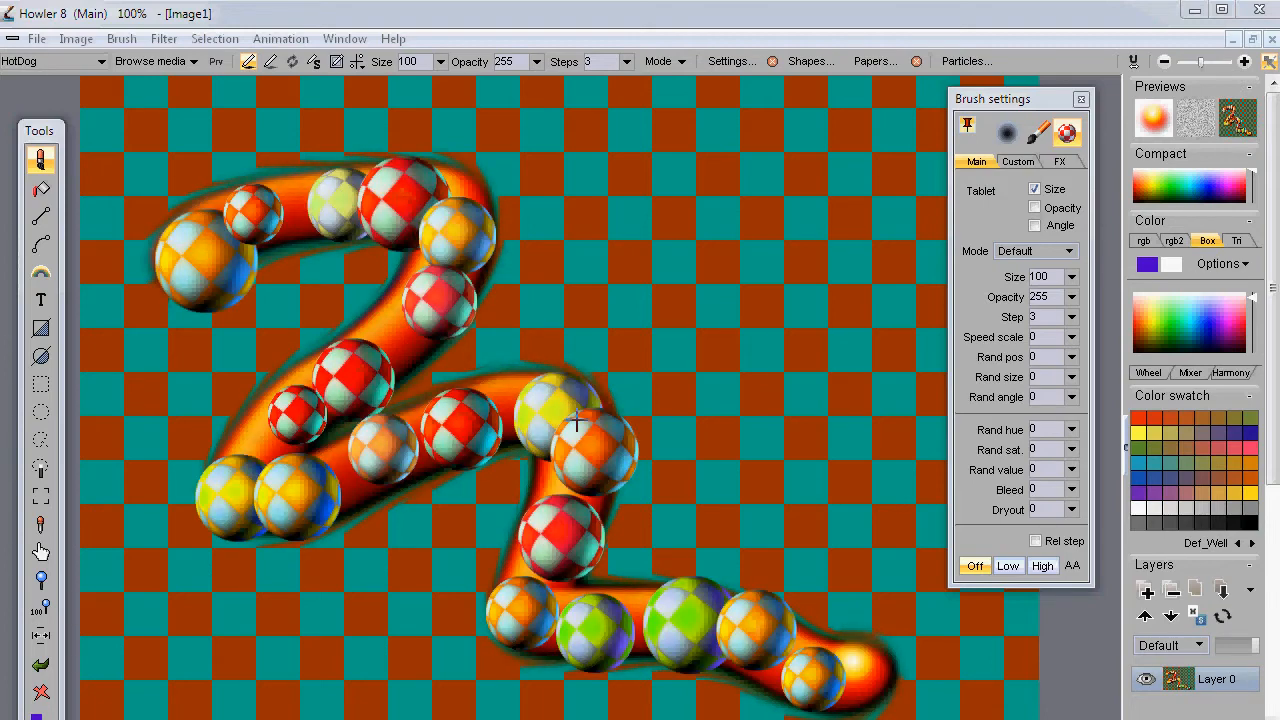
pyautogui.hotkey('ctrl', 'y')
pyautogui.hotkey('ctrl', 'y')
pyautogui.hotkey('ctrl', 'y')
pyautogui.hotkey('ctrl', 'y')
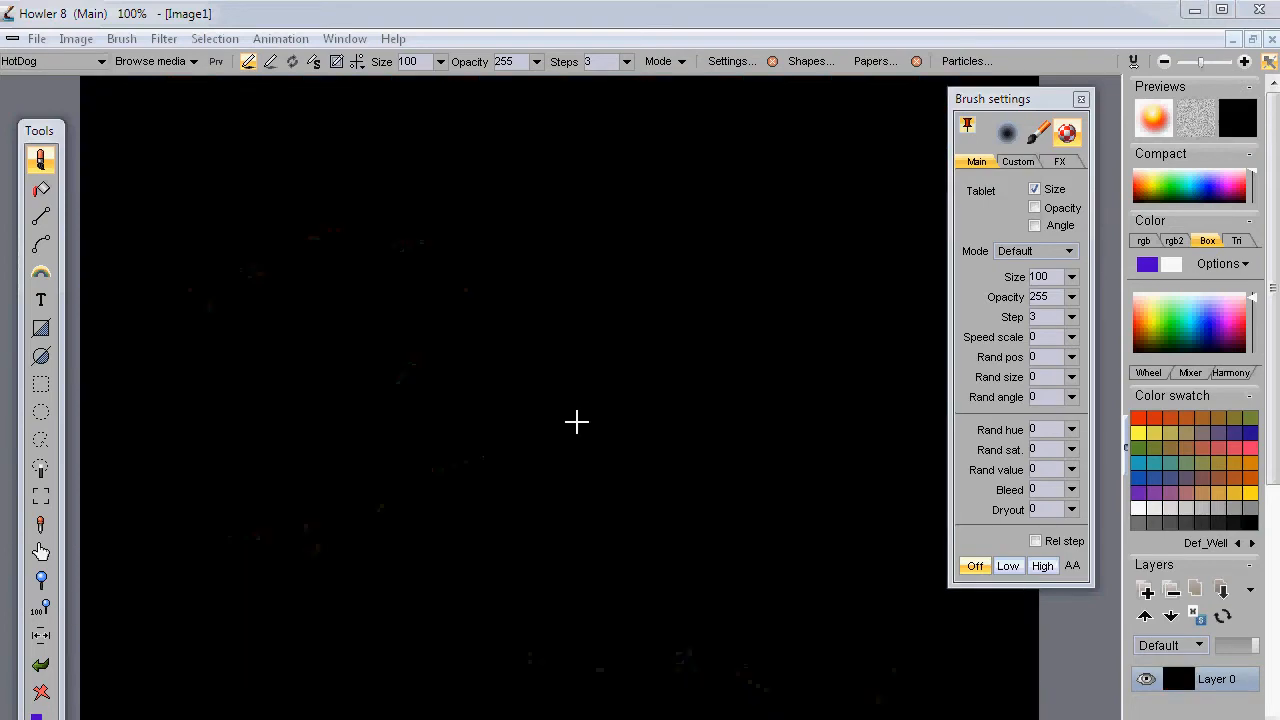
# - Undo the clearing and the later brush repeats back to the plain HotDog line on the checkerboard
pyautogui.hotkey('ctrl', 'z')
pyautogui.hotkey('ctrl', 'z')
pyautogui.hotkey('ctrl', 'z')
pyautogui.hotkey('ctrl', 'z')
pyautogui.hotkey('ctrl', 'z')
pyautogui.hotkey('ctrl', 'z')
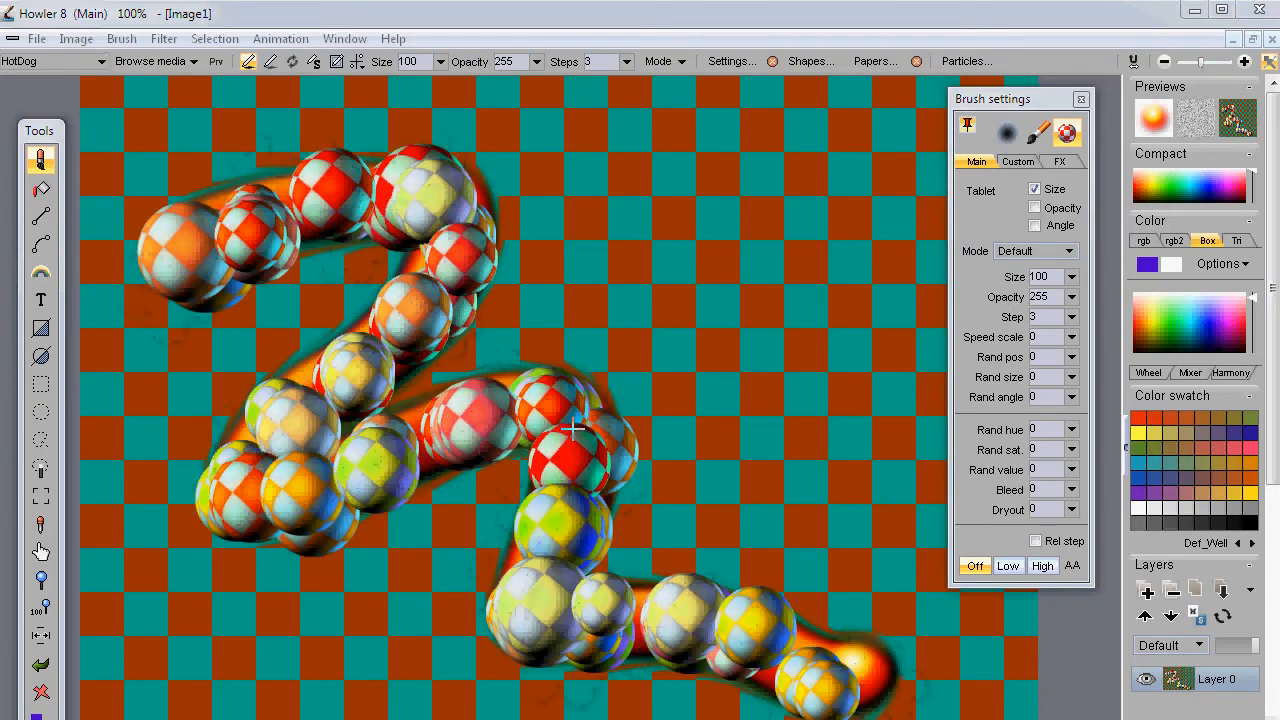
pyautogui.hotkey('ctrl', 'z')
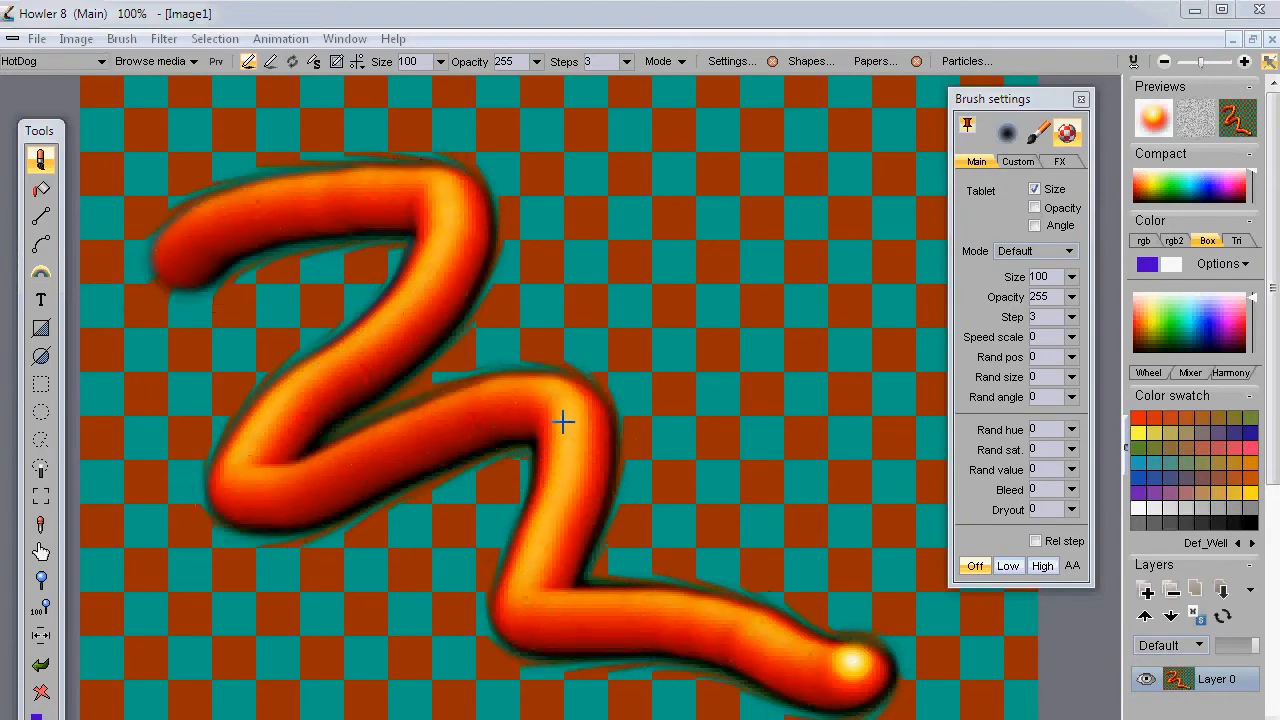
# - Store the current image as a separate thumbnail and move the thumbnail off the painting
pyautogui.click(68, 40)
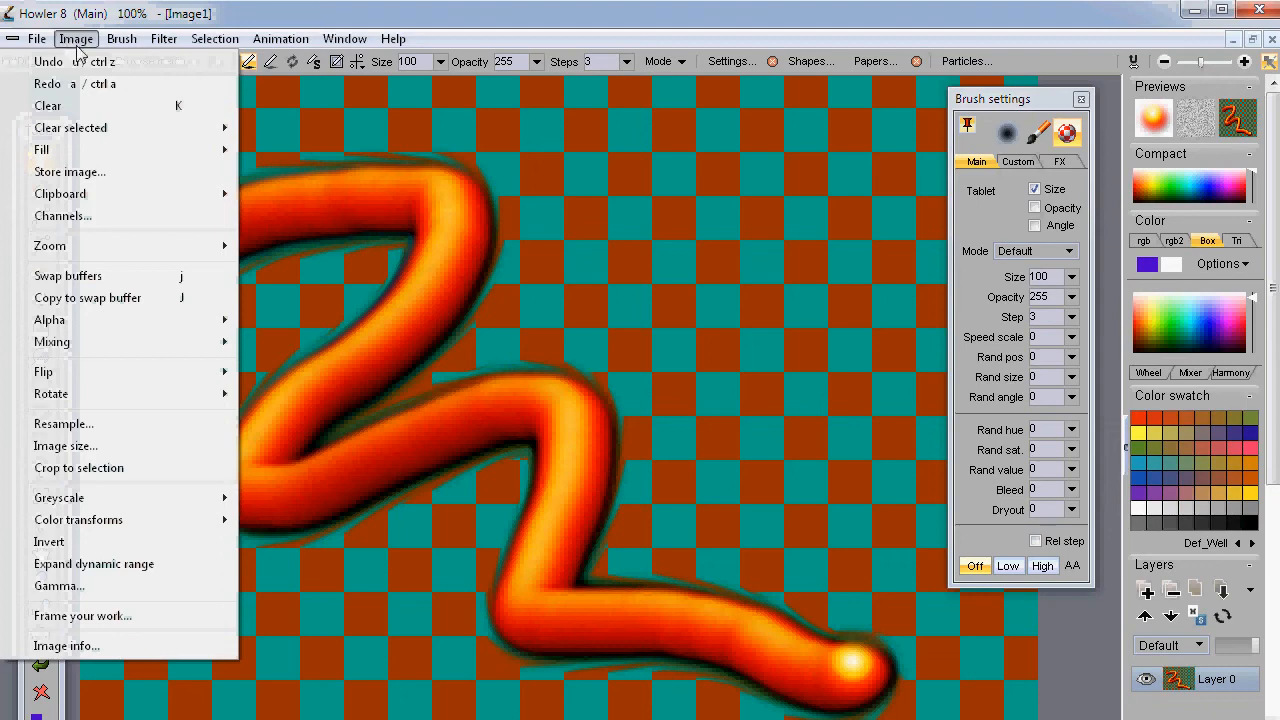
pyautogui.click(100, 172)
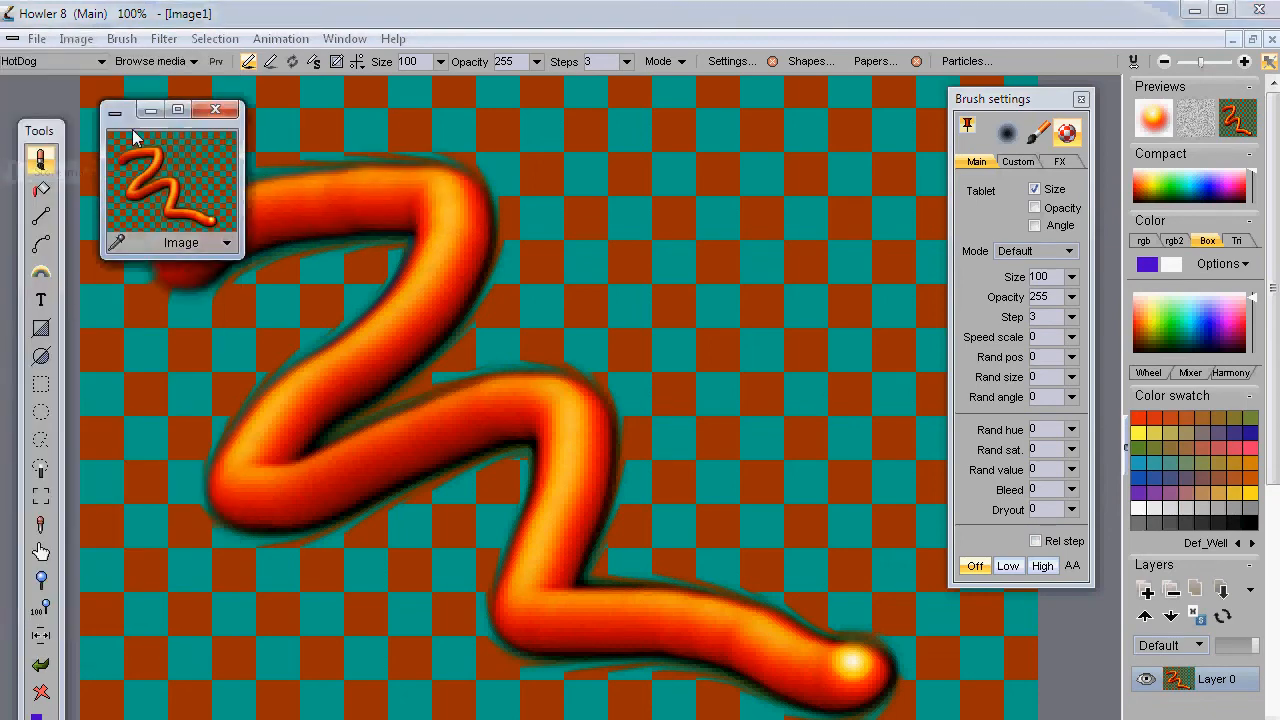
pyautogui.moveTo(135, 120)
pyautogui.mouseDown()
pyautogui.moveTo(1085, 145)
pyautogui.moveTo(1092, 197)
pyautogui.moveTo(1050, 527)
pyautogui.moveTo(1090, 585)
pyautogui.mouseUp()
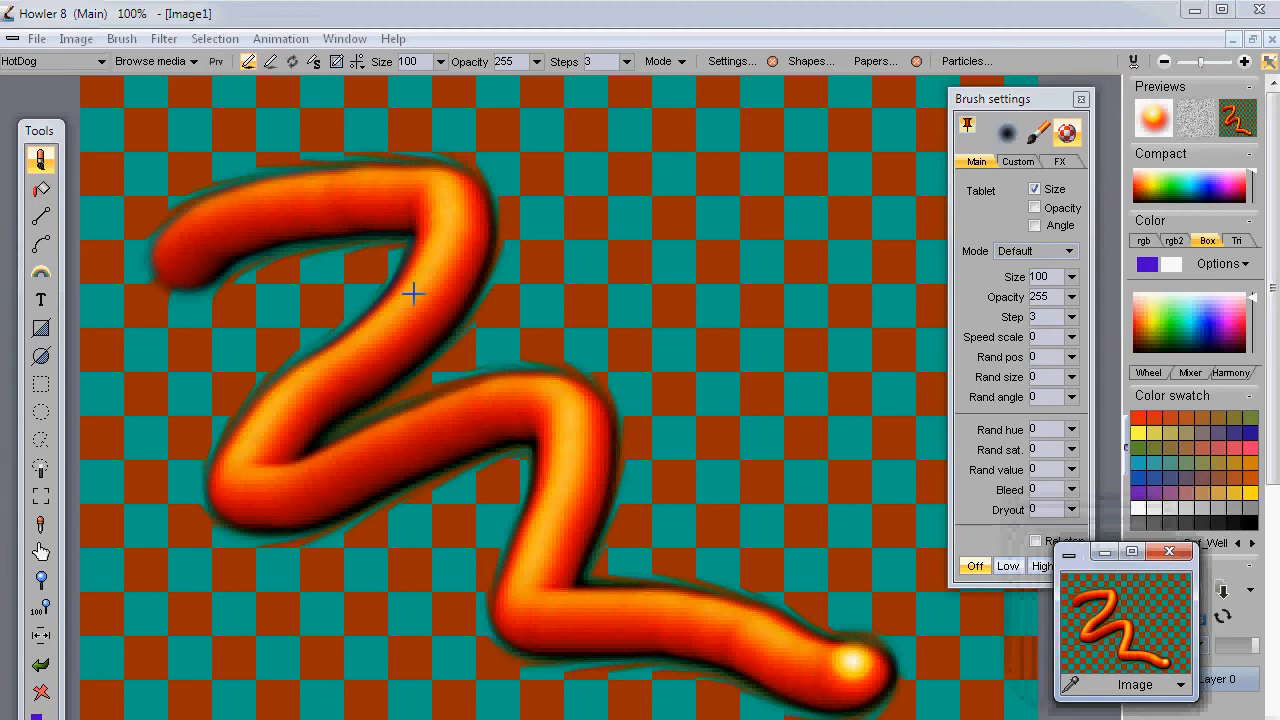
# - Open the memory options from the program settings
pyautogui.click(393, 40)
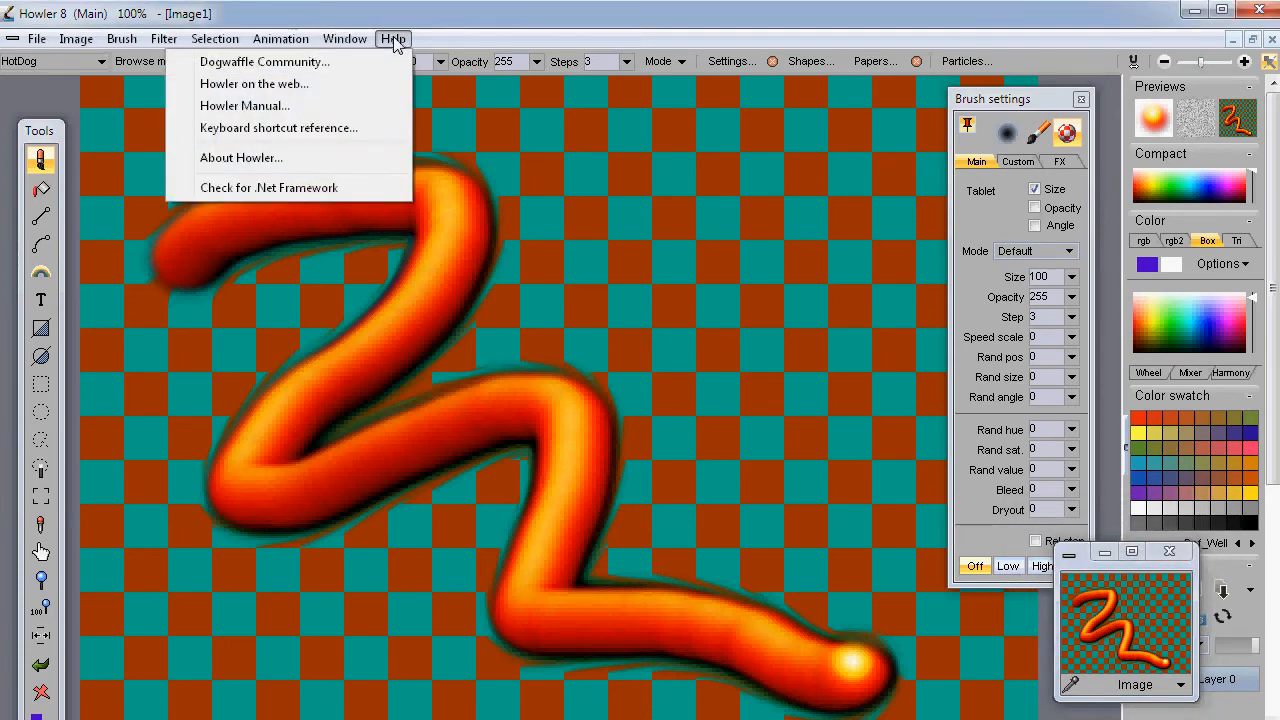
pyautogui.moveTo(344, 40)
pyautogui.moveTo(393, 40)
pyautogui.moveTo(338, 66)
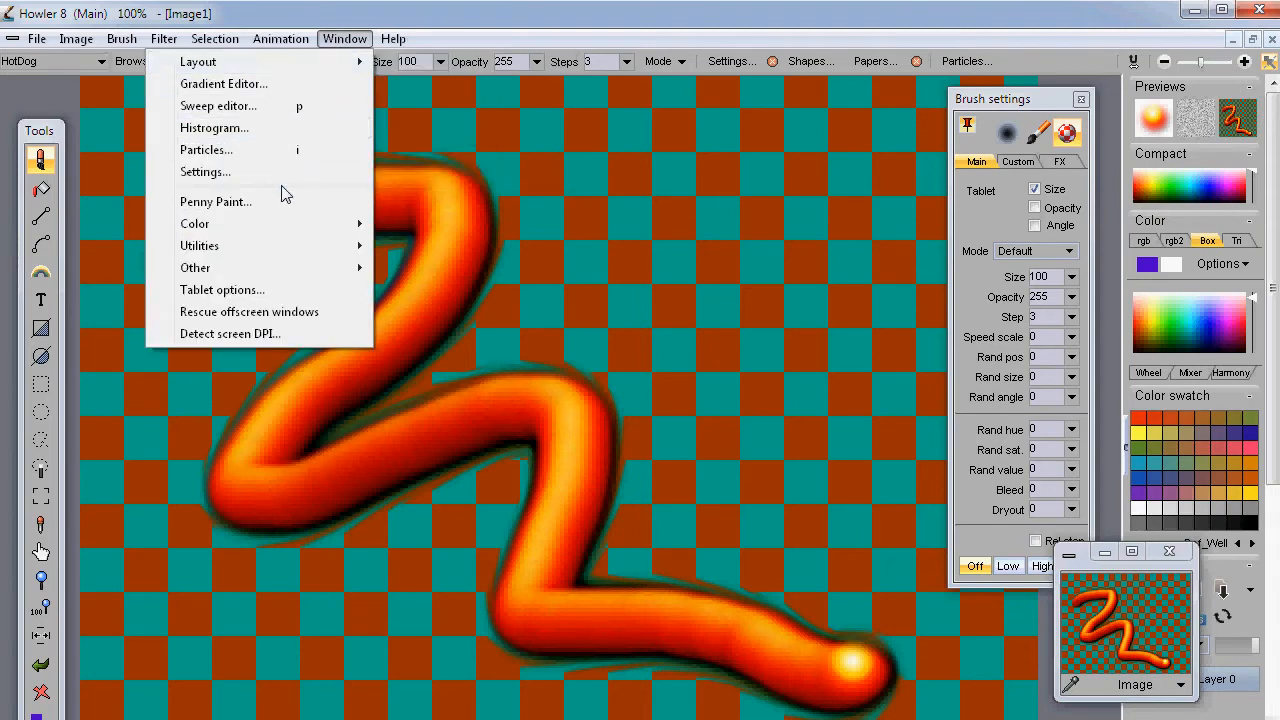
pyautogui.moveTo(47, 40)
pyautogui.click(226, 176)
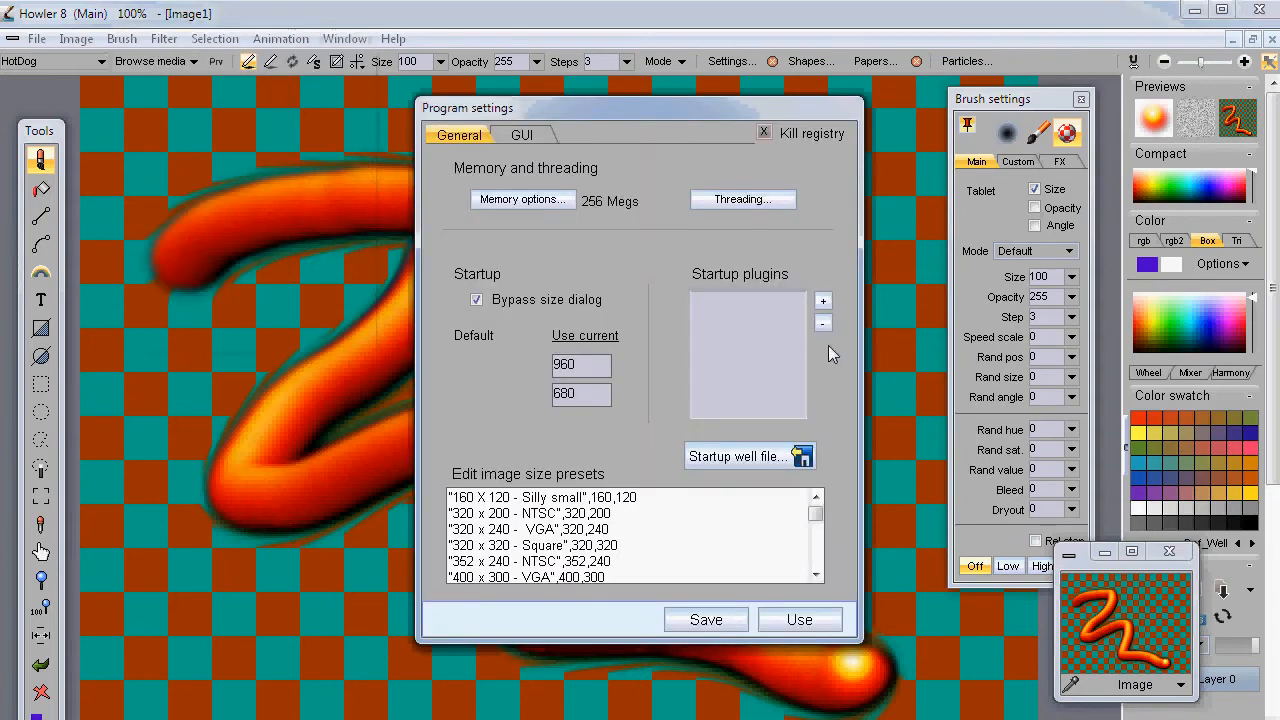
pyautogui.moveTo(618, 113); pyautogui.dragTo(334, 124)
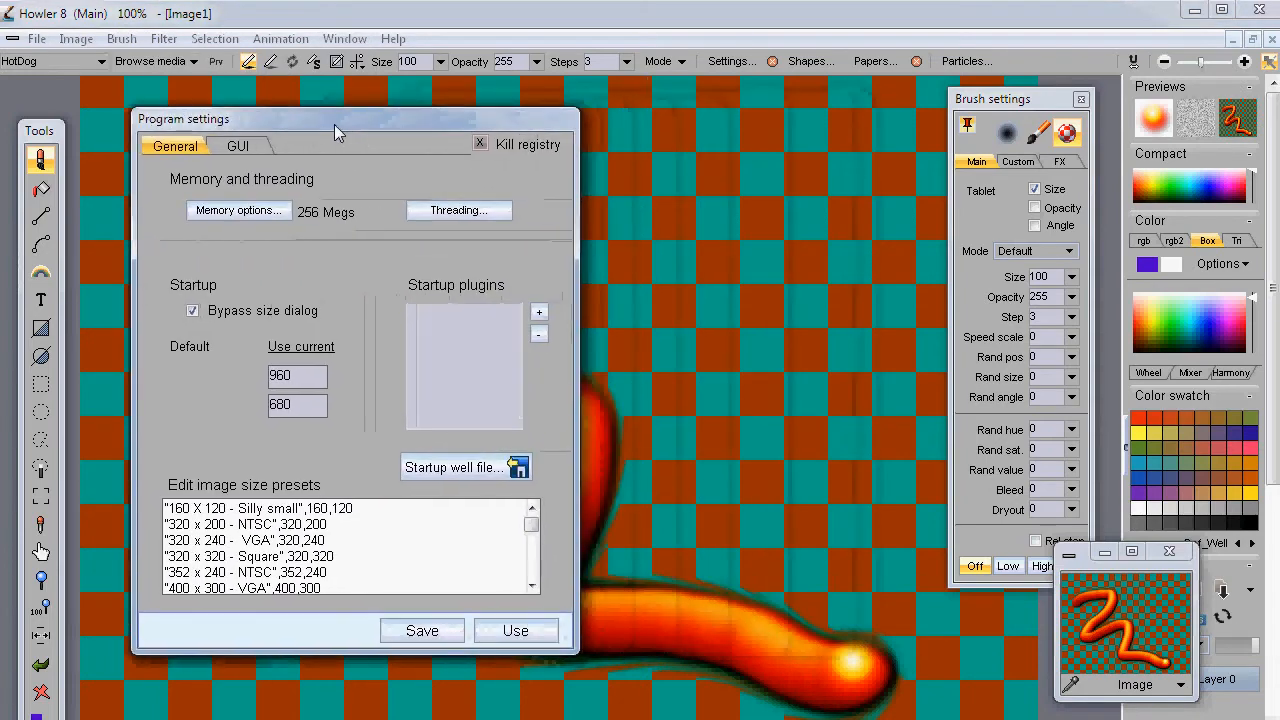
pyautogui.click(237, 211)
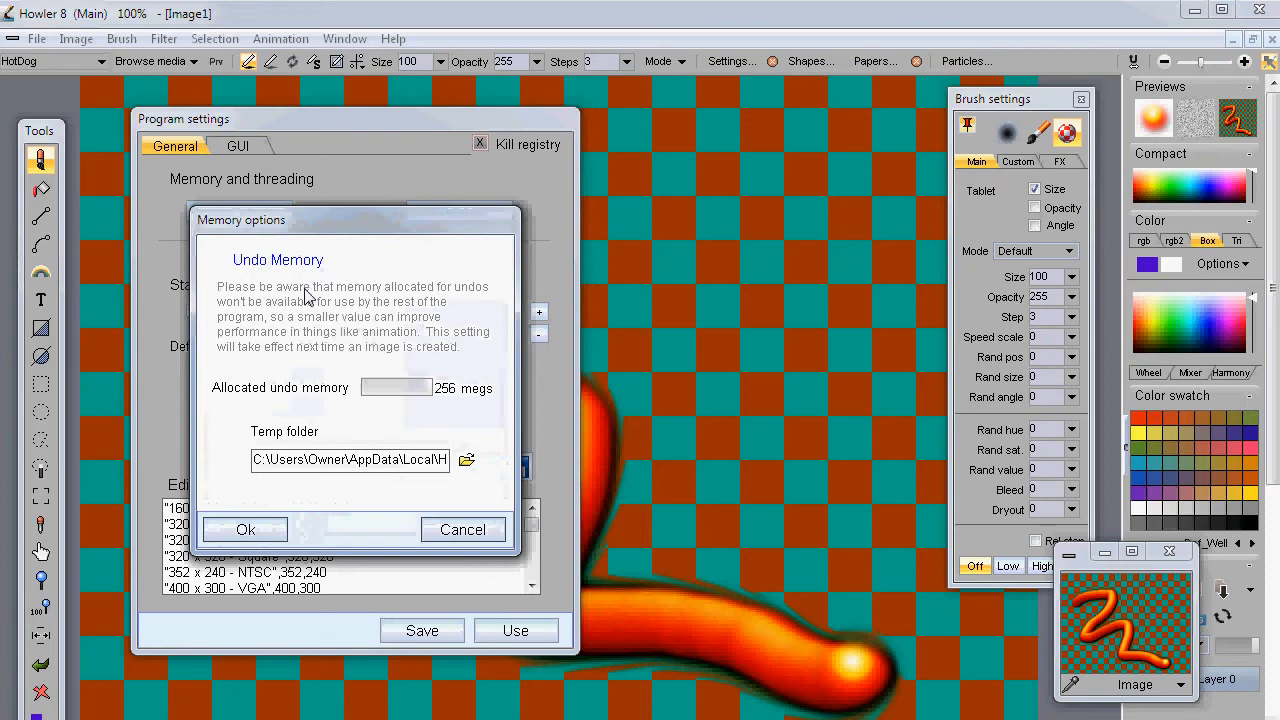
# - Examine the allocated undo memory and temp folder settings, then cancel the memory options and save the program settings
pyautogui.moveTo(423, 388); pyautogui.dragTo(465, 402)
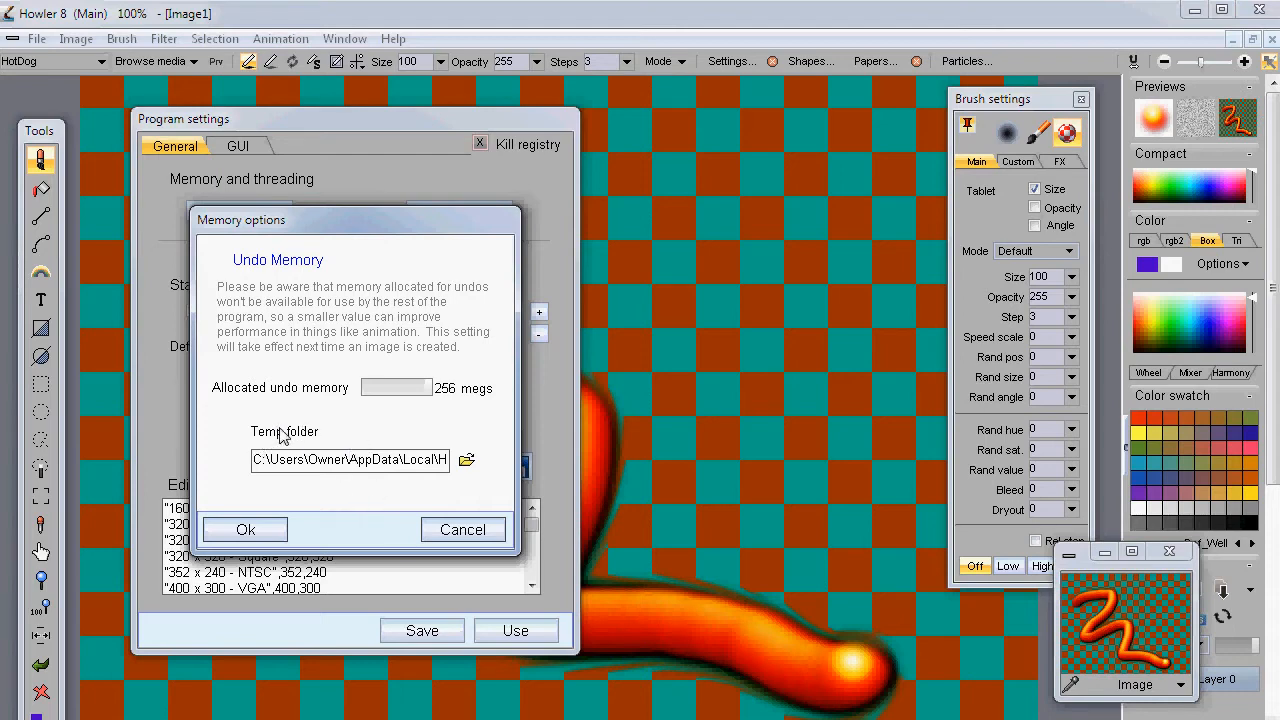
pyautogui.moveTo(379, 455); pyautogui.dragTo(537, 475)
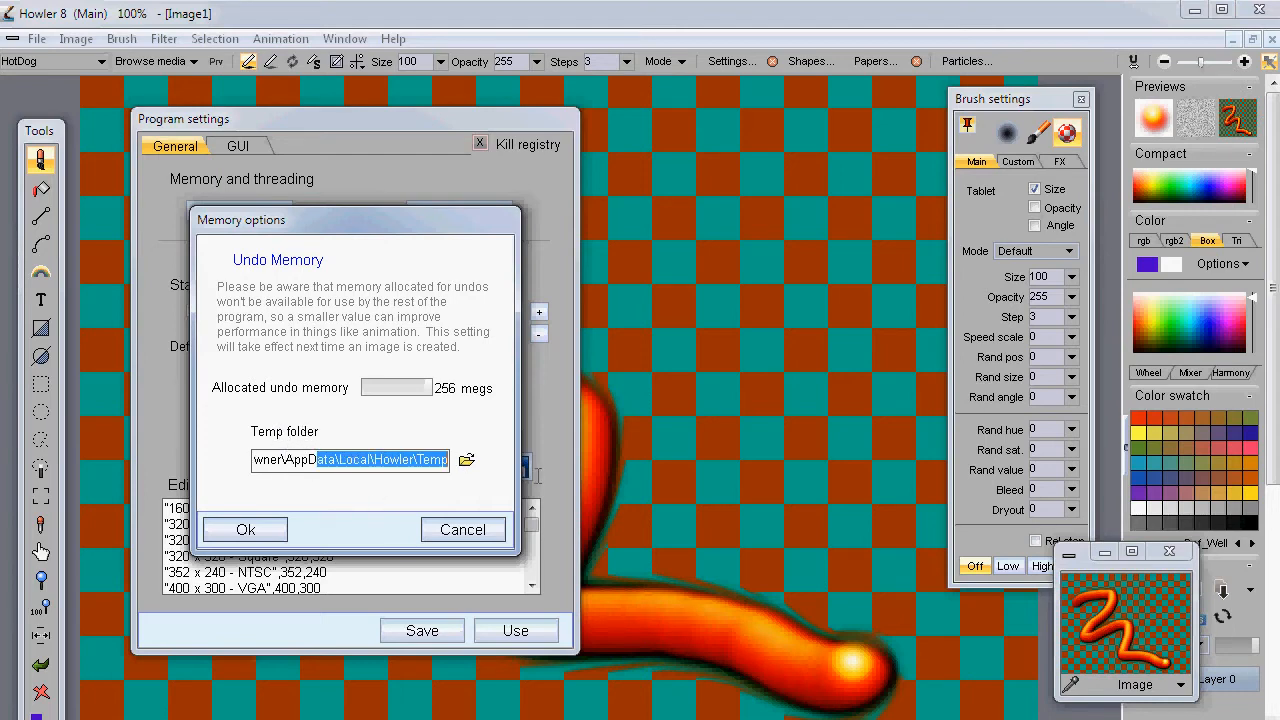
pyautogui.click(287, 459)
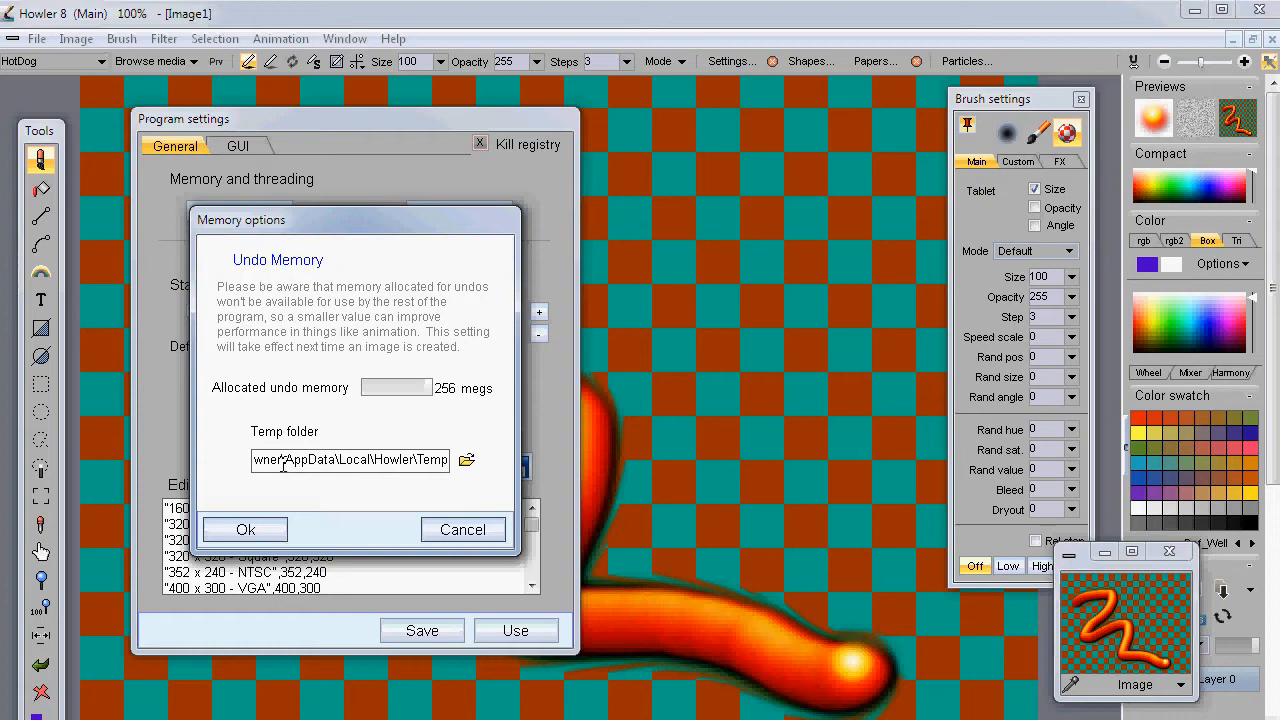
pyautogui.moveTo(294, 455); pyautogui.dragTo(490, 475)
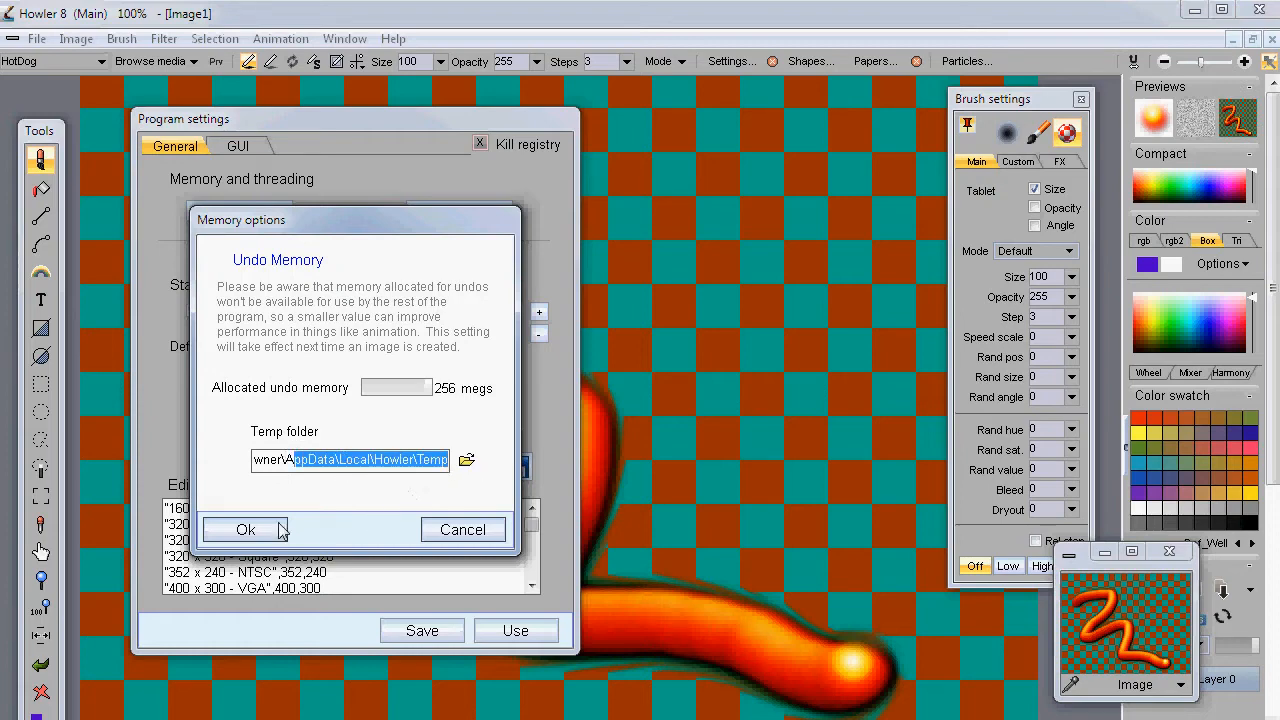
pyautogui.click(320, 461)
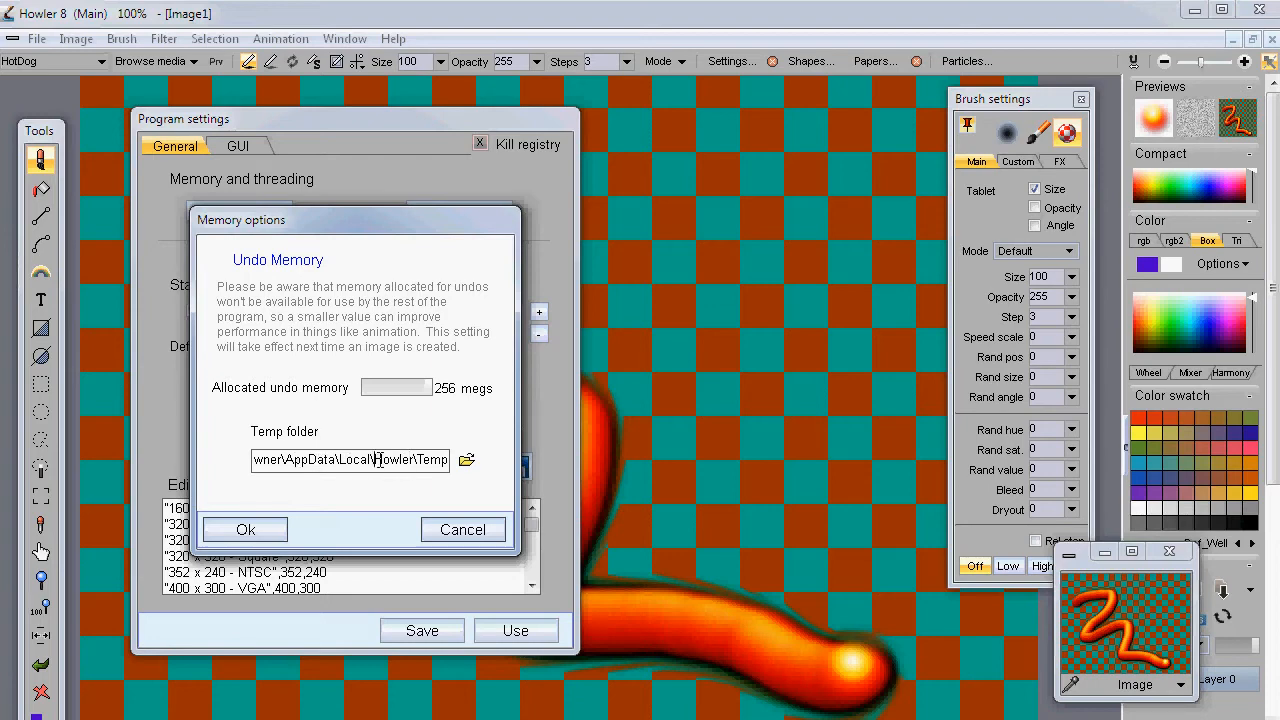
pyautogui.click(466, 461)
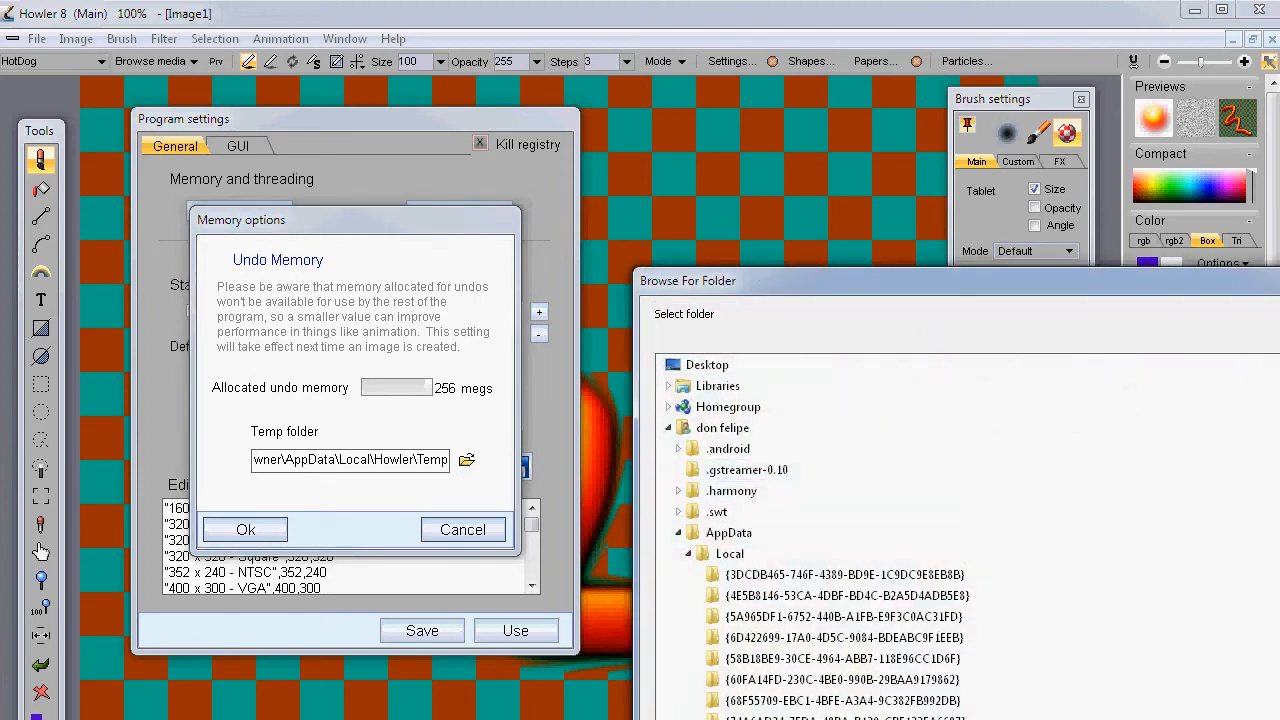
pyautogui.press('Escape')
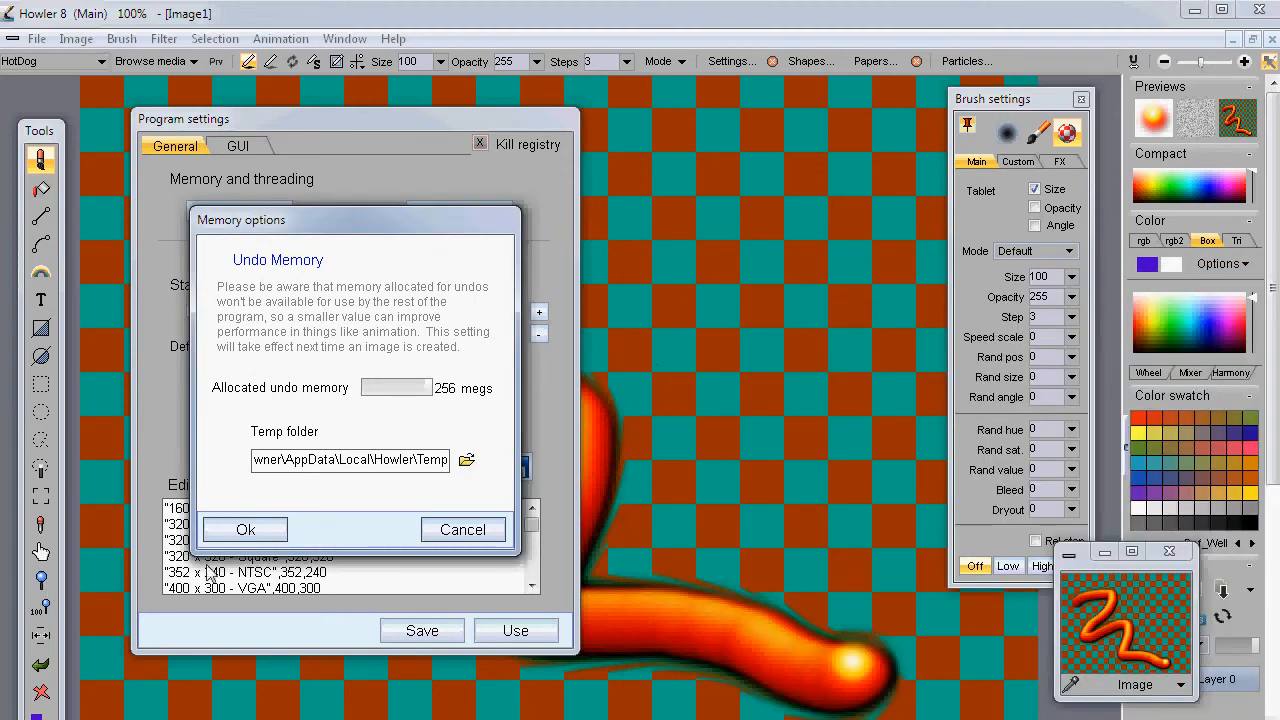
pyautogui.click(445, 532)
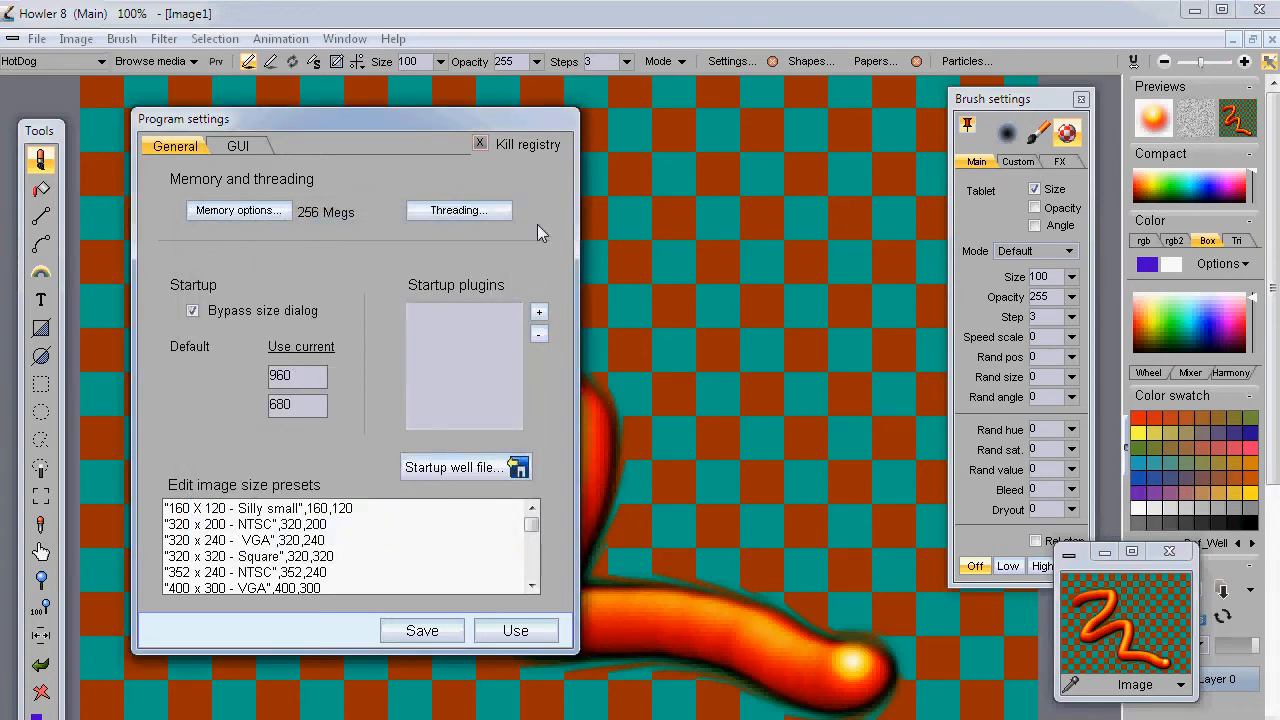
pyautogui.click(420, 632)
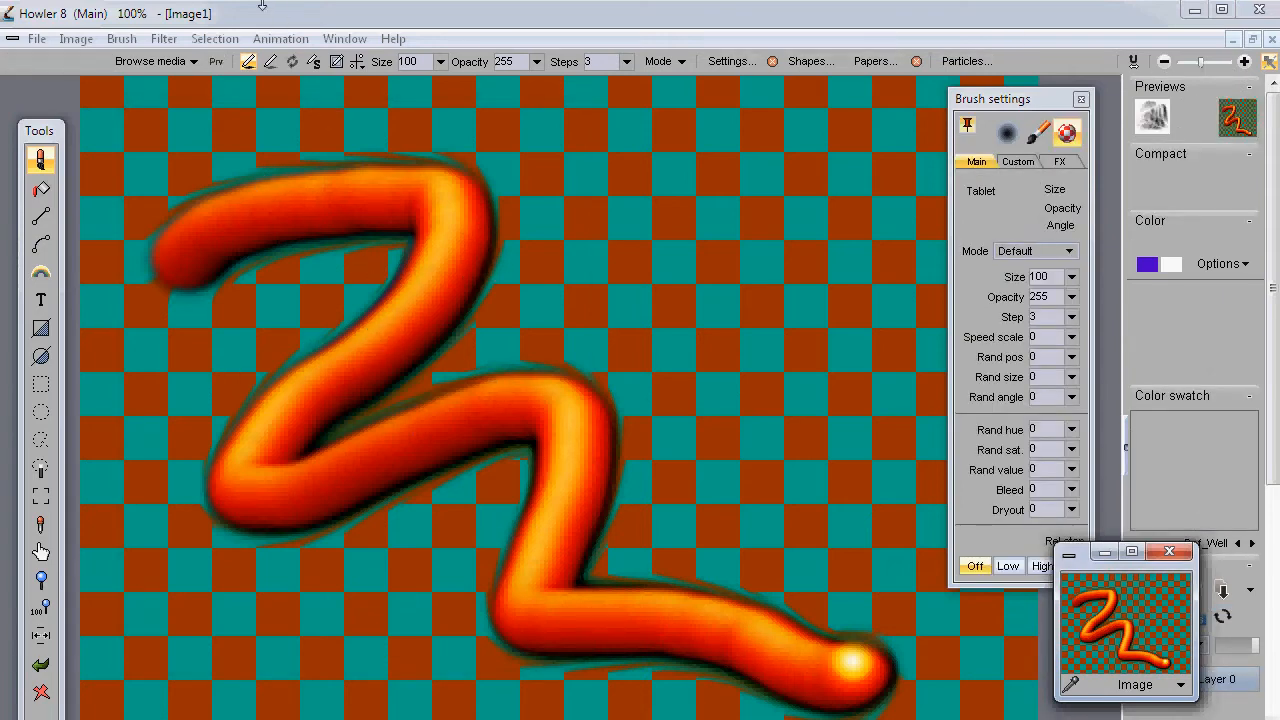
# - Start the Lighting tool on the image and reduce its Multiply original amount
pyautogui.click(163, 40)
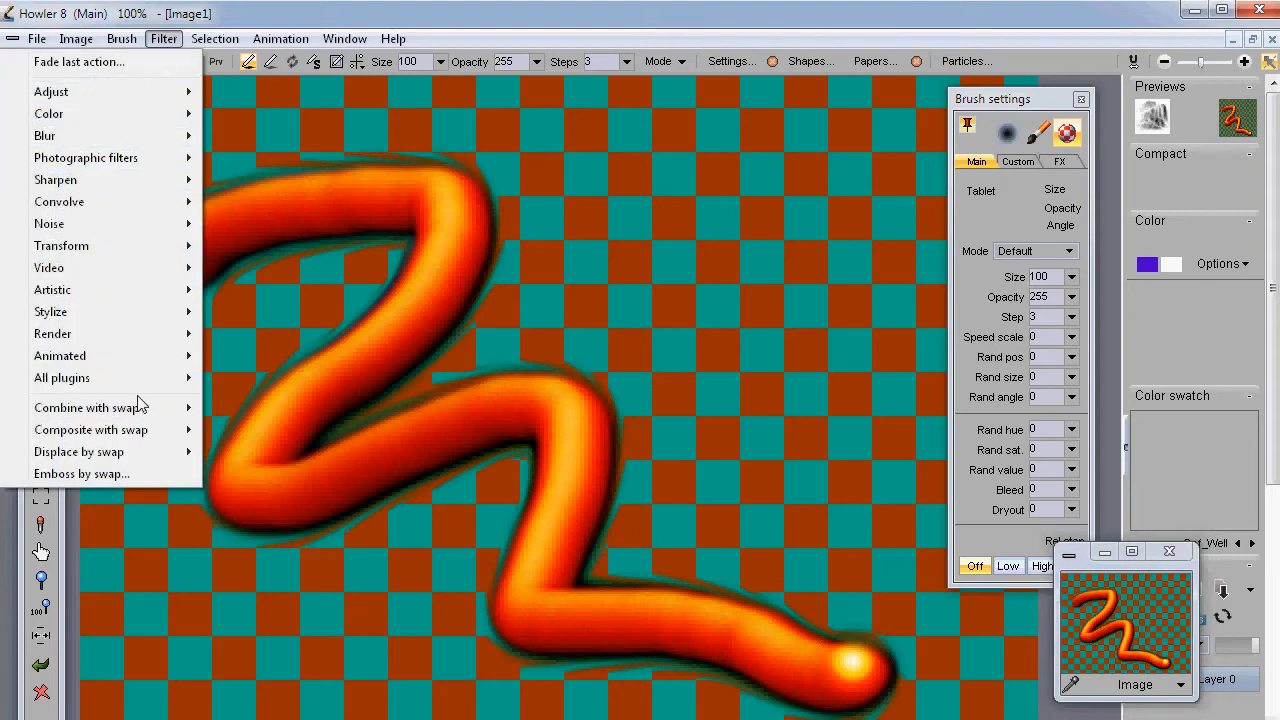
pyautogui.moveTo(91, 312)
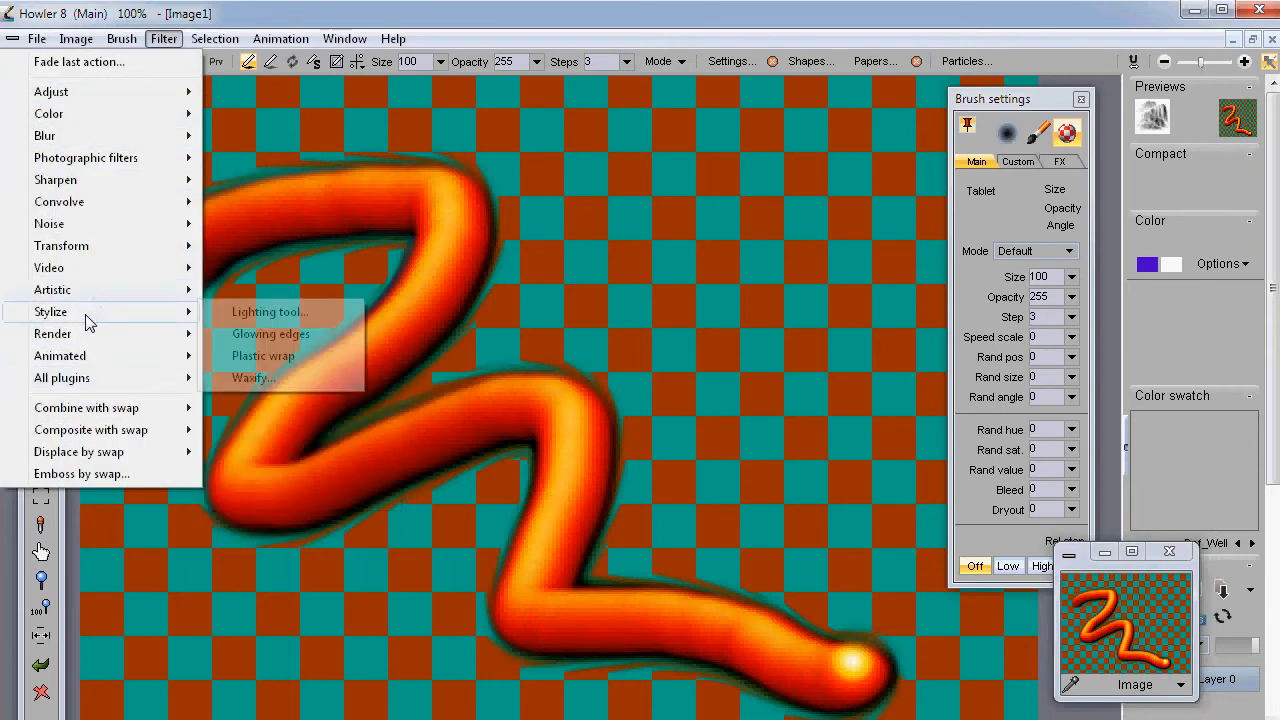
pyautogui.click(270, 312)
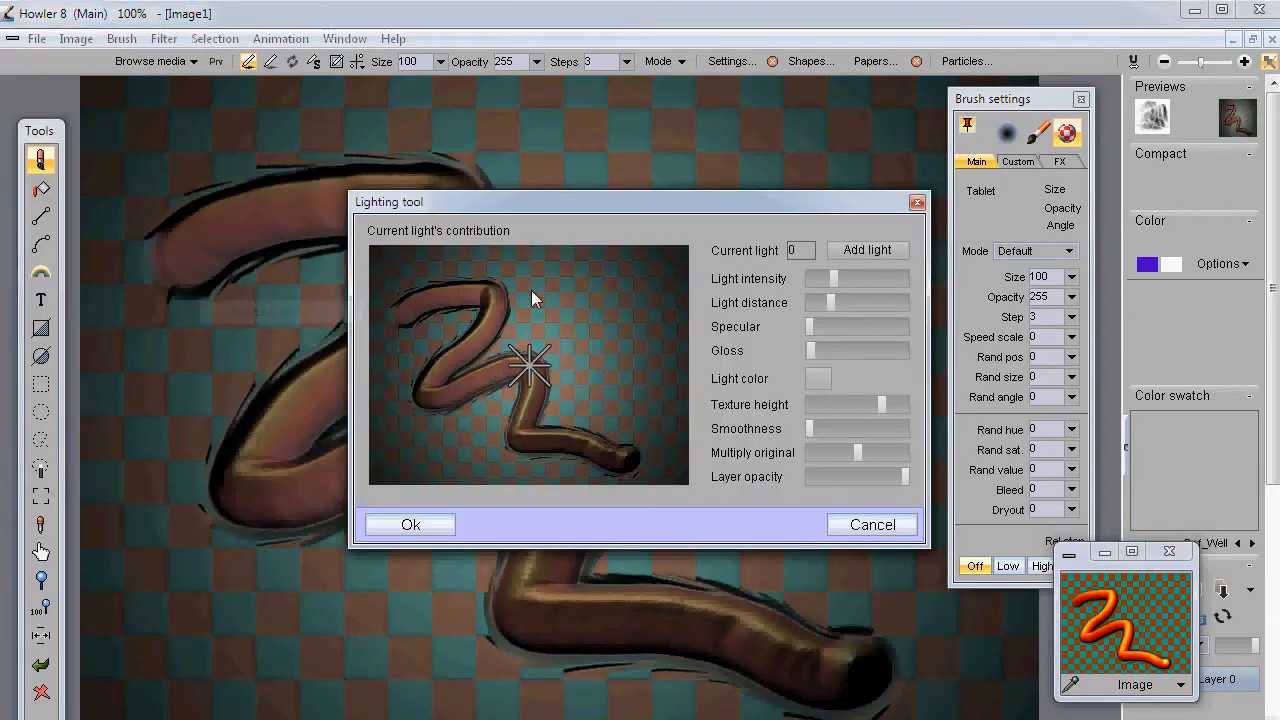
pyautogui.moveTo(465, 205); pyautogui.dragTo(797, 101)
pyautogui.moveTo(844, 198); pyautogui.dragTo(765, 183)
pyautogui.moveTo(1203, 336)
pyautogui.mouseDown()
pyautogui.moveTo(1165, 337)
pyautogui.moveTo(1185, 345)
pyautogui.mouseUp()
# - Place the light near the stroke's lower end with a shorter light distance and stronger specular, and colour it red
pyautogui.moveTo(843, 173)
pyautogui.mouseDown()
pyautogui.moveTo(986, 163)
pyautogui.moveTo(871, 314)
pyautogui.moveTo(951, 157)
pyautogui.moveTo(960, 203)
pyautogui.moveTo(926, 177)
pyautogui.moveTo(946, 198)
pyautogui.moveTo(846, 193)
pyautogui.moveTo(823, 175)
pyautogui.mouseUp()
pyautogui.moveTo(1166, 235); pyautogui.dragTo(1199, 219)
pyautogui.moveTo(1186, 160); pyautogui.dragTo(1176, 191)
pyautogui.moveTo(852, 178); pyautogui.dragTo(975, 300)
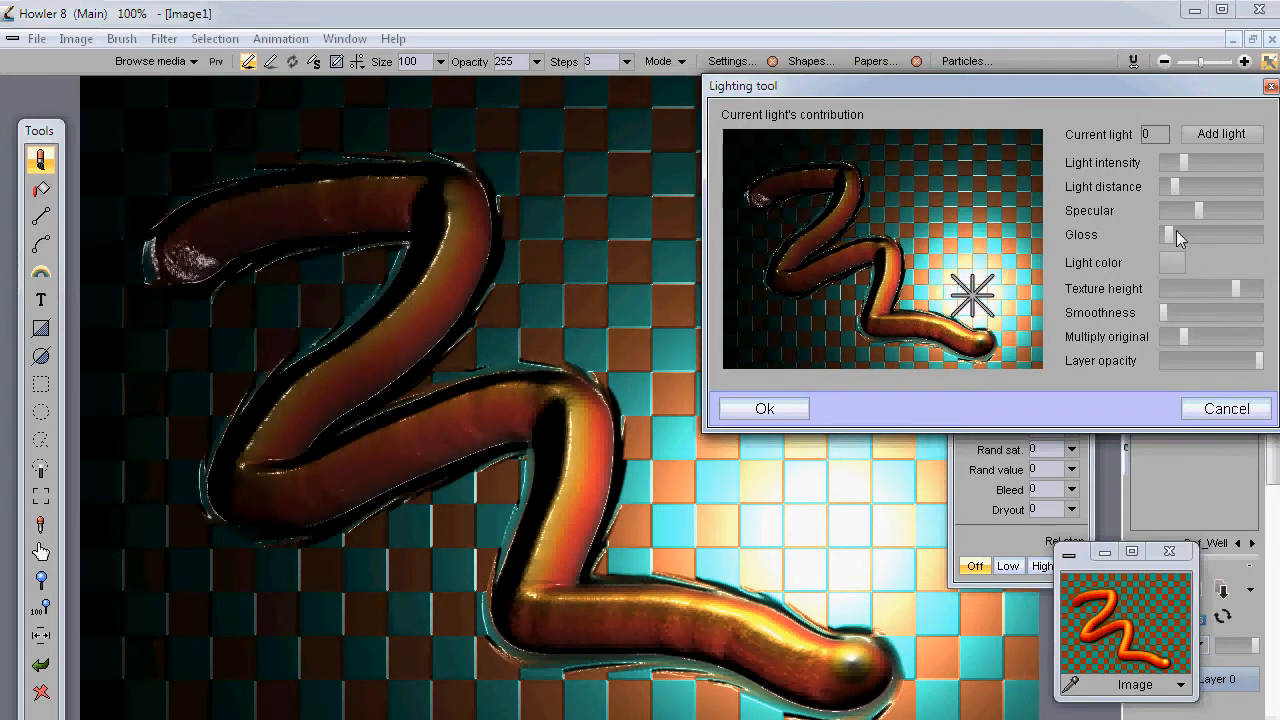
pyautogui.click(1170, 262)
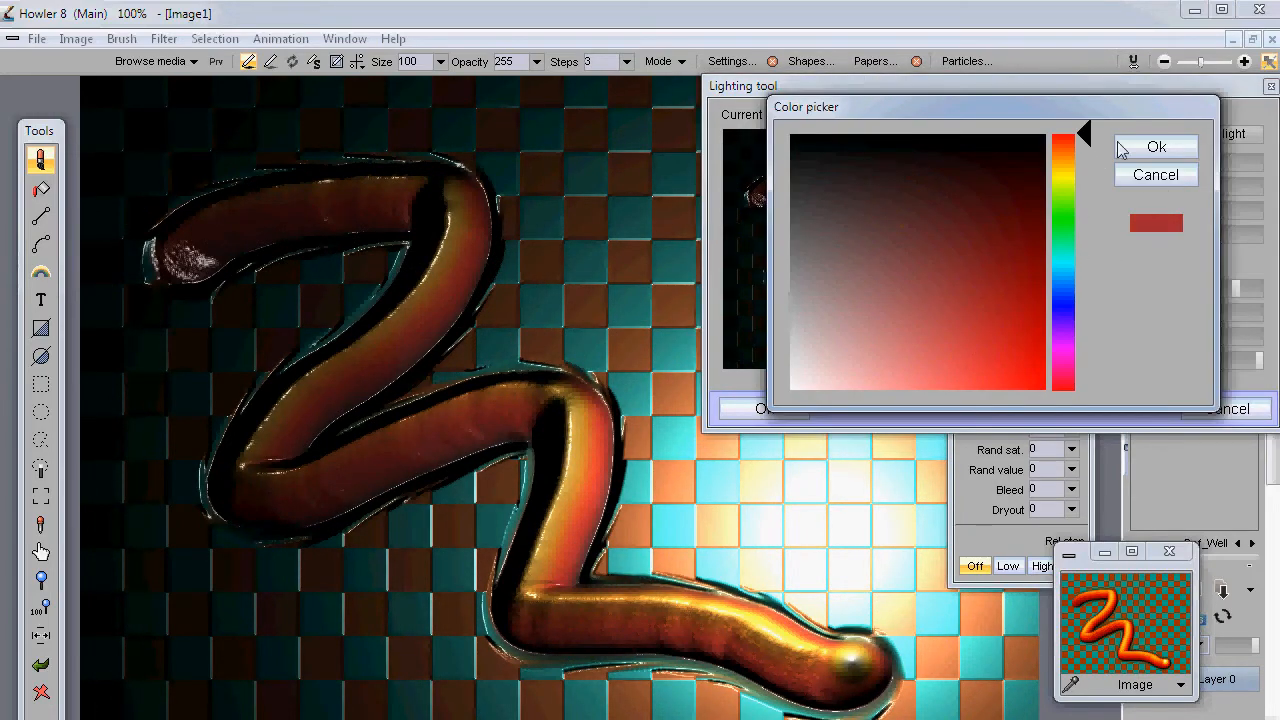
pyautogui.click(1121, 149)
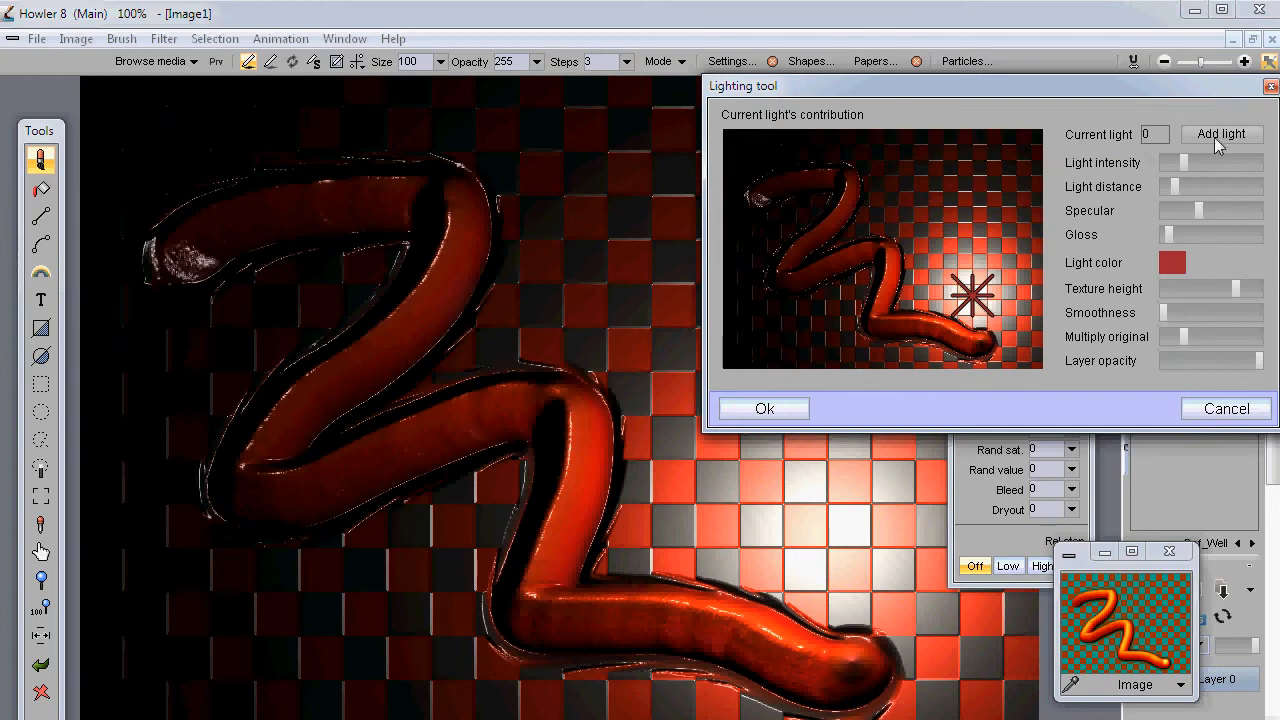
# - Add a second light near the upper bend of the stroke and increase its light distance
pyautogui.click(1229, 134)
pyautogui.moveTo(812, 198)
pyautogui.mouseDown()
pyautogui.moveTo(774, 202)
pyautogui.moveTo(805, 183)
pyautogui.mouseUp()
pyautogui.moveTo(1184, 186); pyautogui.dragTo(1204, 169)
# - Set the second light's colour to dark green
pyautogui.click(1173, 263)
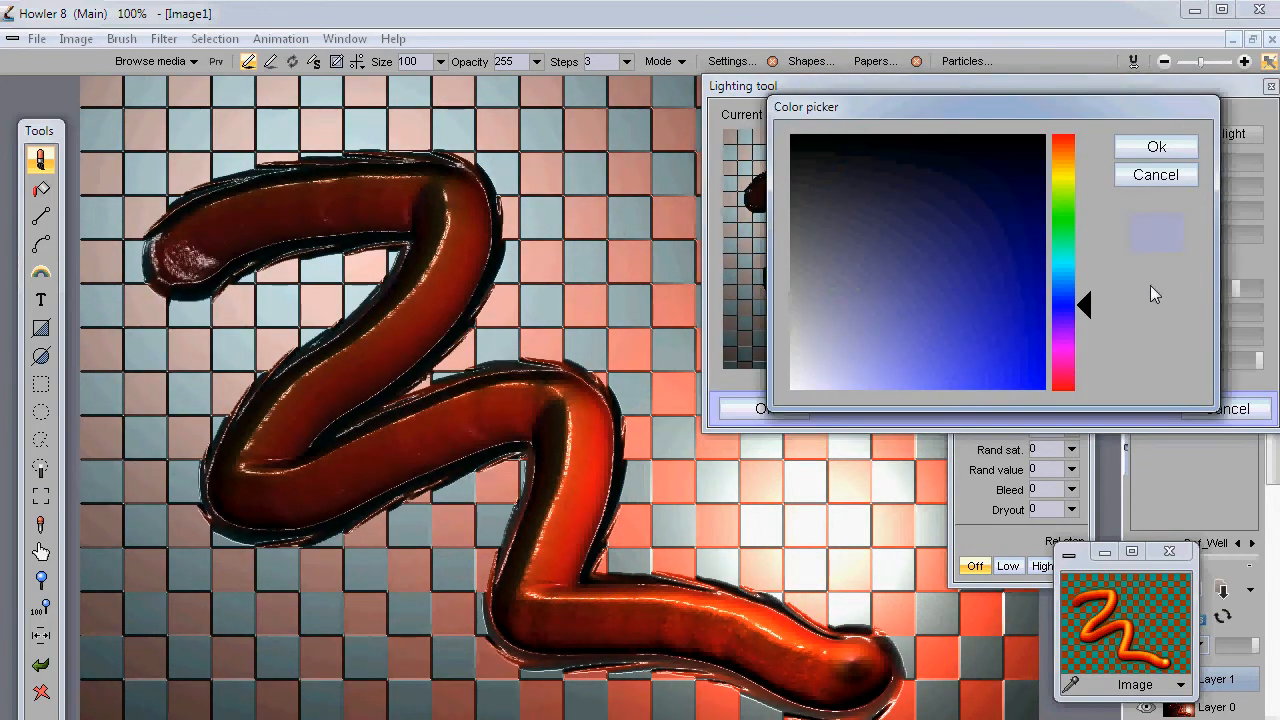
pyautogui.click(1020, 298)
pyautogui.moveTo(1062, 211)
pyautogui.mouseDown()
pyautogui.moveTo(1059, 281)
pyautogui.moveTo(1063, 239)
pyautogui.mouseUp()
pyautogui.click(1015, 250)
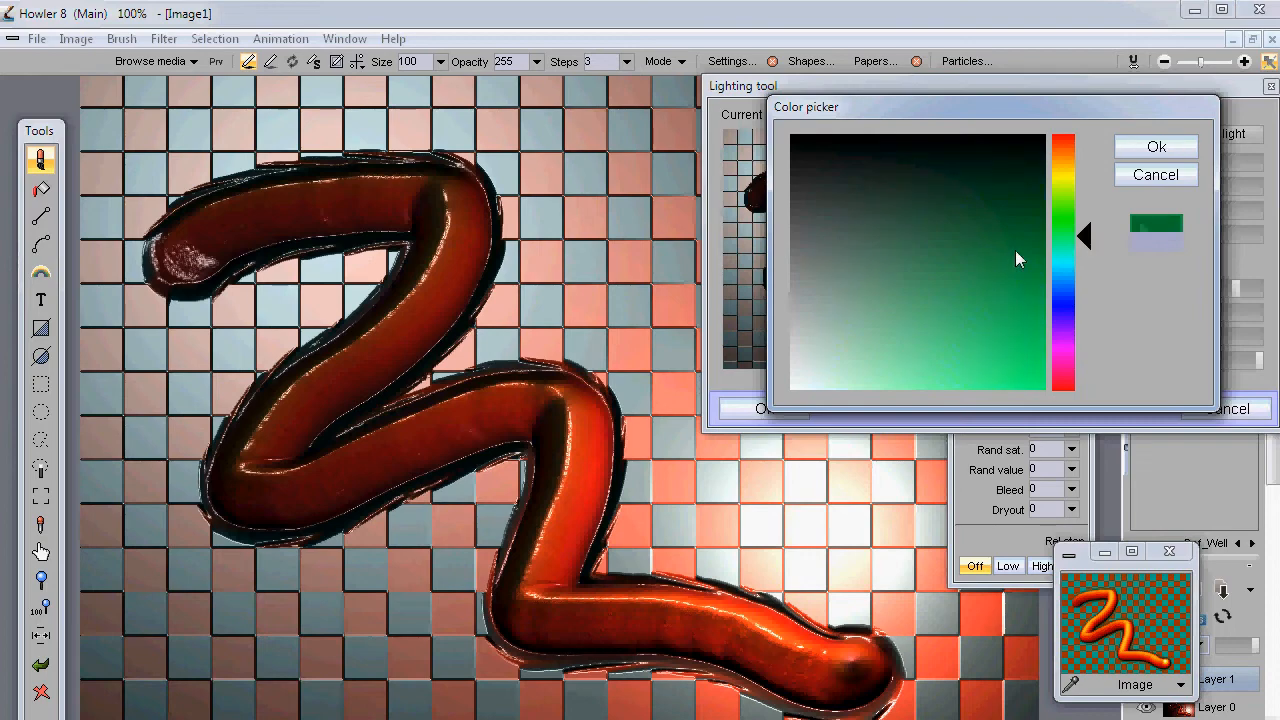
pyautogui.click(1156, 147)
# - Reposition the green light, lower its layer opacity and apply the lighting effect
pyautogui.moveTo(805, 180)
pyautogui.mouseDown()
pyautogui.moveTo(802, 224)
pyautogui.moveTo(877, 147)
pyautogui.moveTo(809, 161)
pyautogui.moveTo(835, 178)
pyautogui.moveTo(834, 195)
pyautogui.mouseUp()
pyautogui.moveTo(1219, 102)
pyautogui.mouseDown()
pyautogui.moveTo(839, 187)
pyautogui.moveTo(747, 82)
pyautogui.mouseUp()
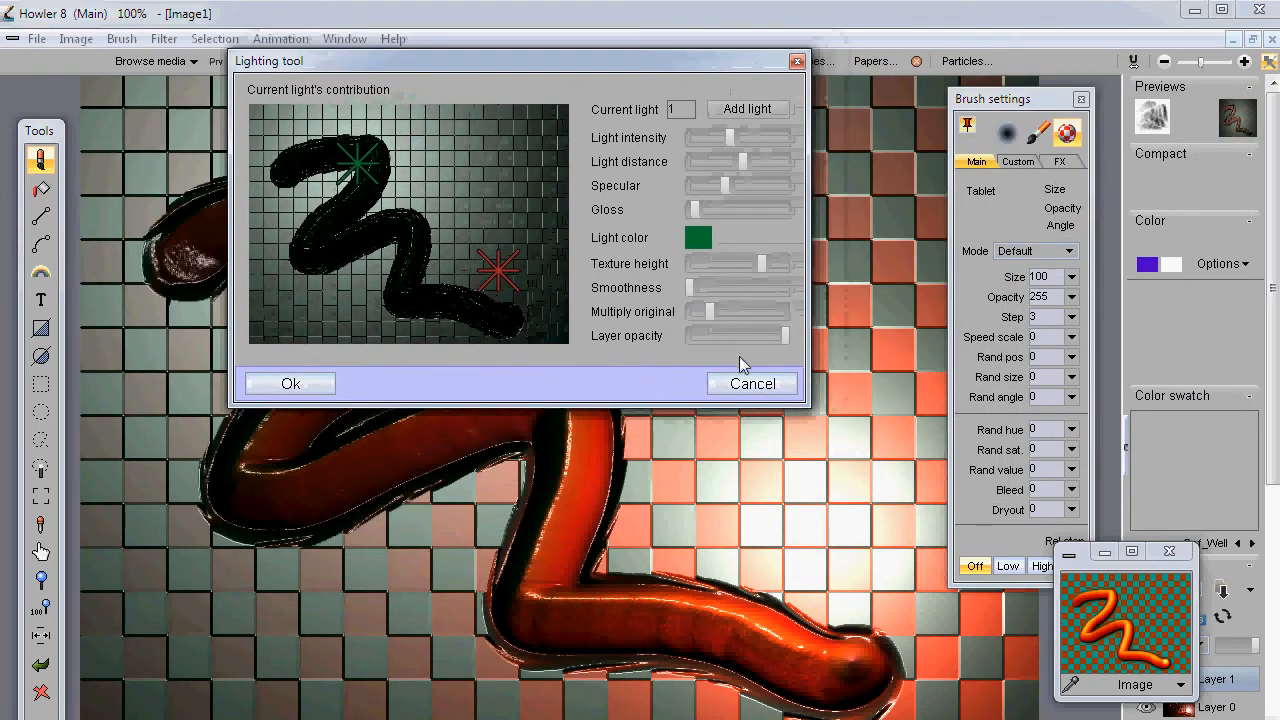
pyautogui.moveTo(776, 339)
pyautogui.mouseDown()
pyautogui.moveTo(676, 336)
pyautogui.moveTo(773, 326)
pyautogui.moveTo(705, 336)
pyautogui.moveTo(758, 329)
pyautogui.mouseUp()
pyautogui.click(293, 388)
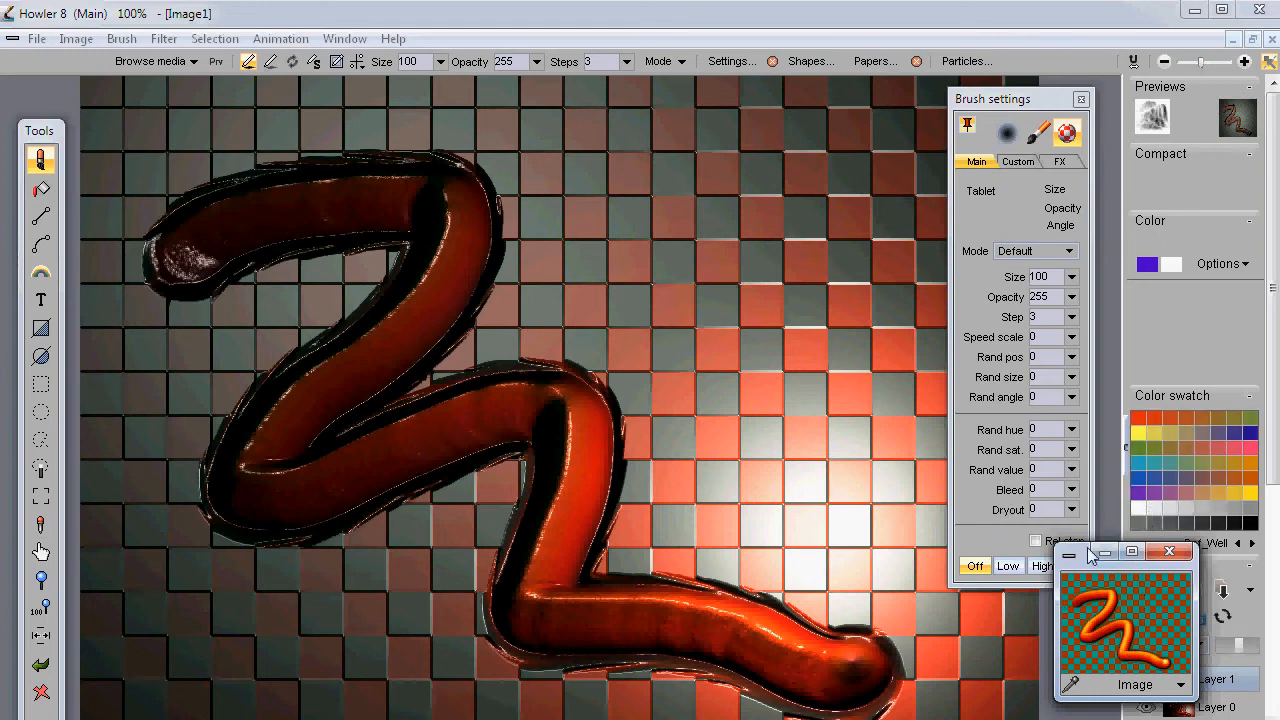
# - Clear the stored thumbnail and brush settings away from the layers, and permanently merge Layer 1 into Layer 0
pyautogui.moveTo(1086, 566)
pyautogui.mouseDown()
pyautogui.moveTo(806, 588)
pyautogui.moveTo(119, 583)
pyautogui.mouseUp()
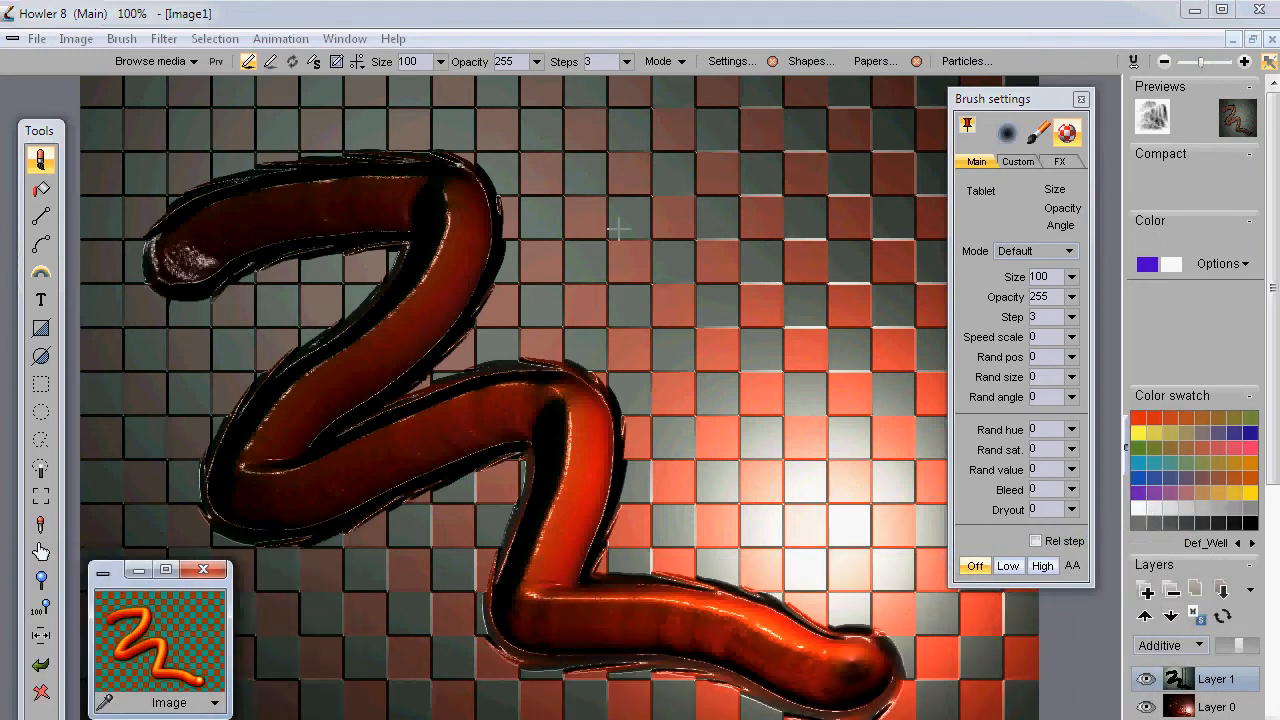
pyautogui.click(1080, 99)
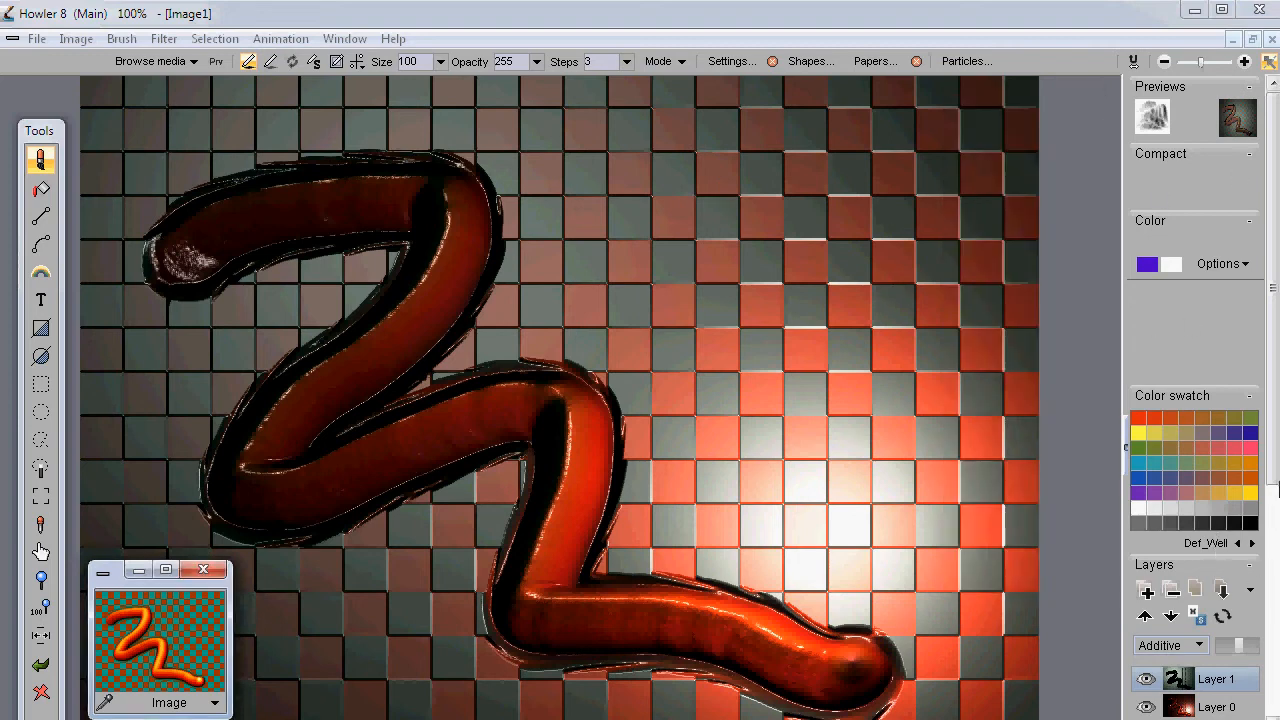
pyautogui.scroll(-5, 1252, 520)
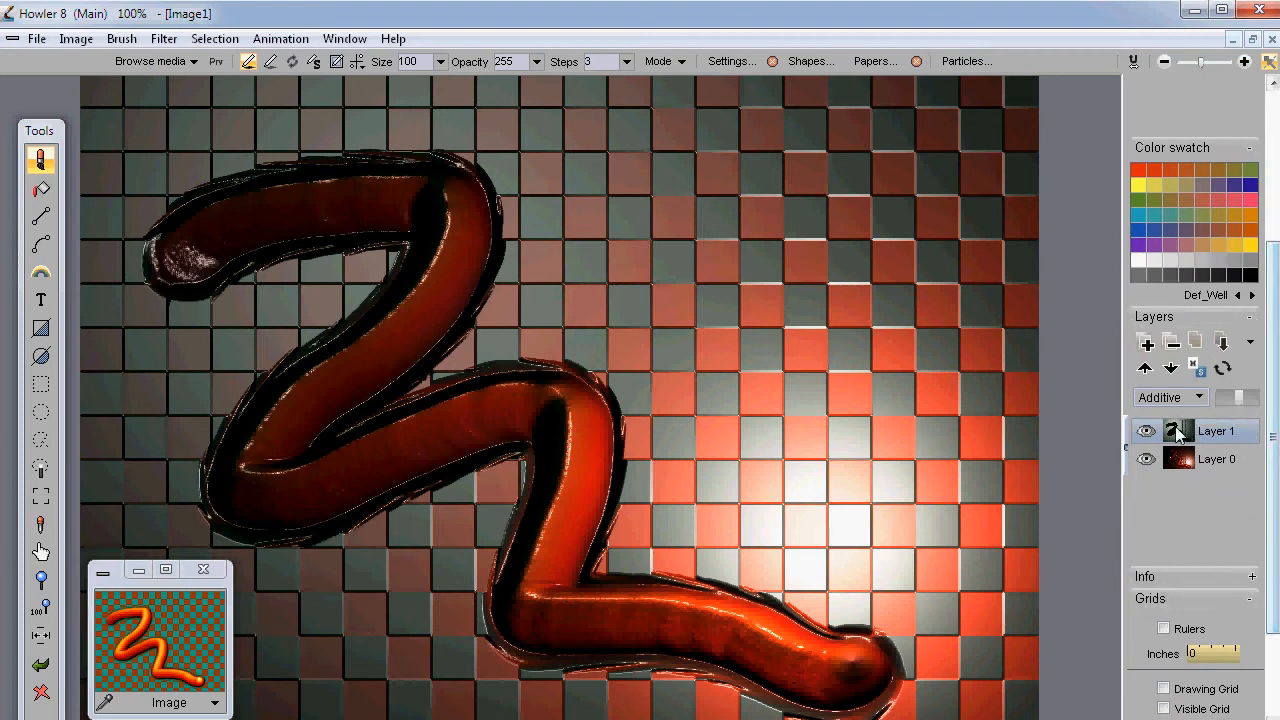
pyautogui.click(1222, 343)
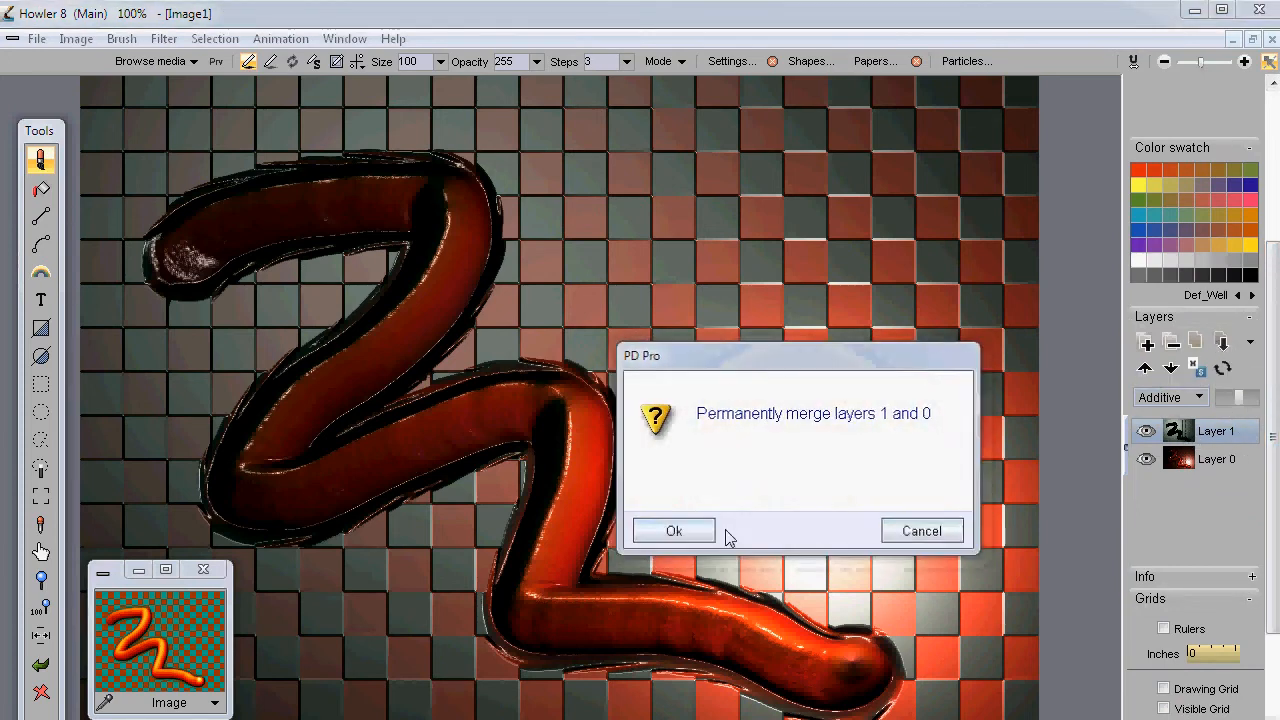
pyautogui.click(673, 531)
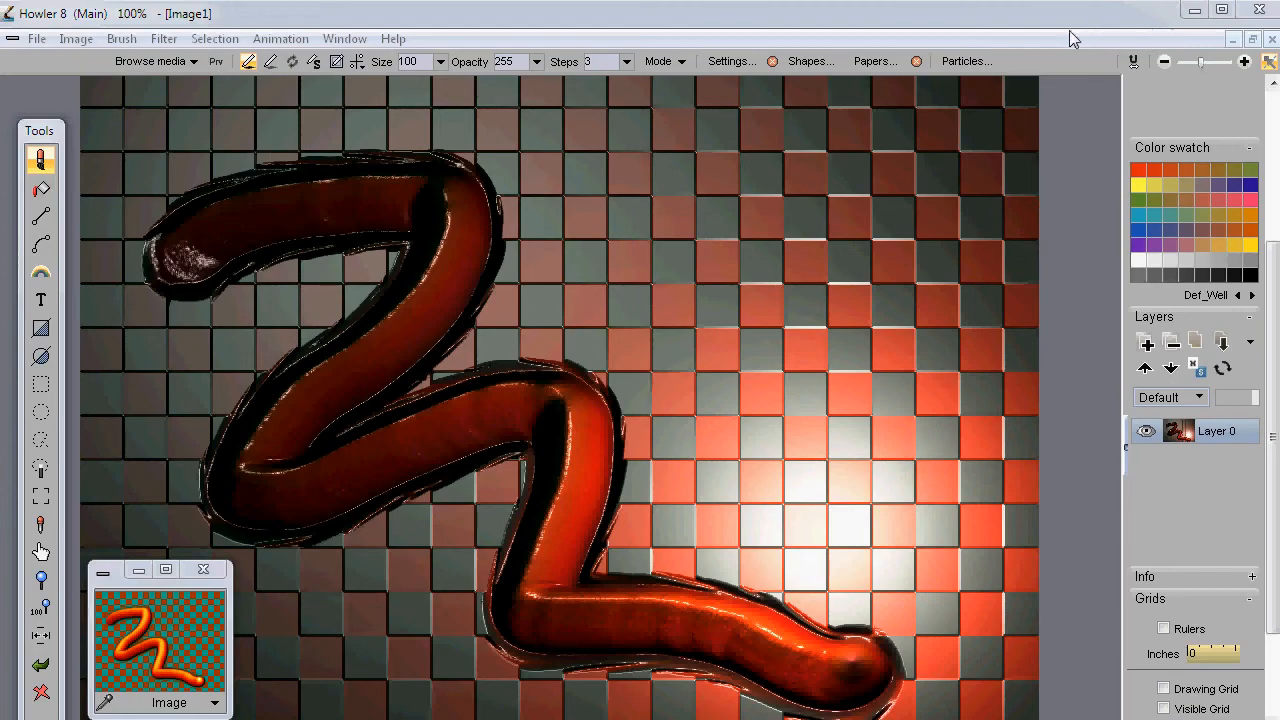
# - Set the brush size to 38 and repeat the handwritten "follow me" stroke in blue over the magenta lettering
pyautogui.moveTo(413, 447)
pyautogui.mouseDown()
pyautogui.moveTo(737, 380)
pyautogui.moveTo(886, 466)
pyautogui.moveTo(1055, 500)
pyautogui.mouseUp()
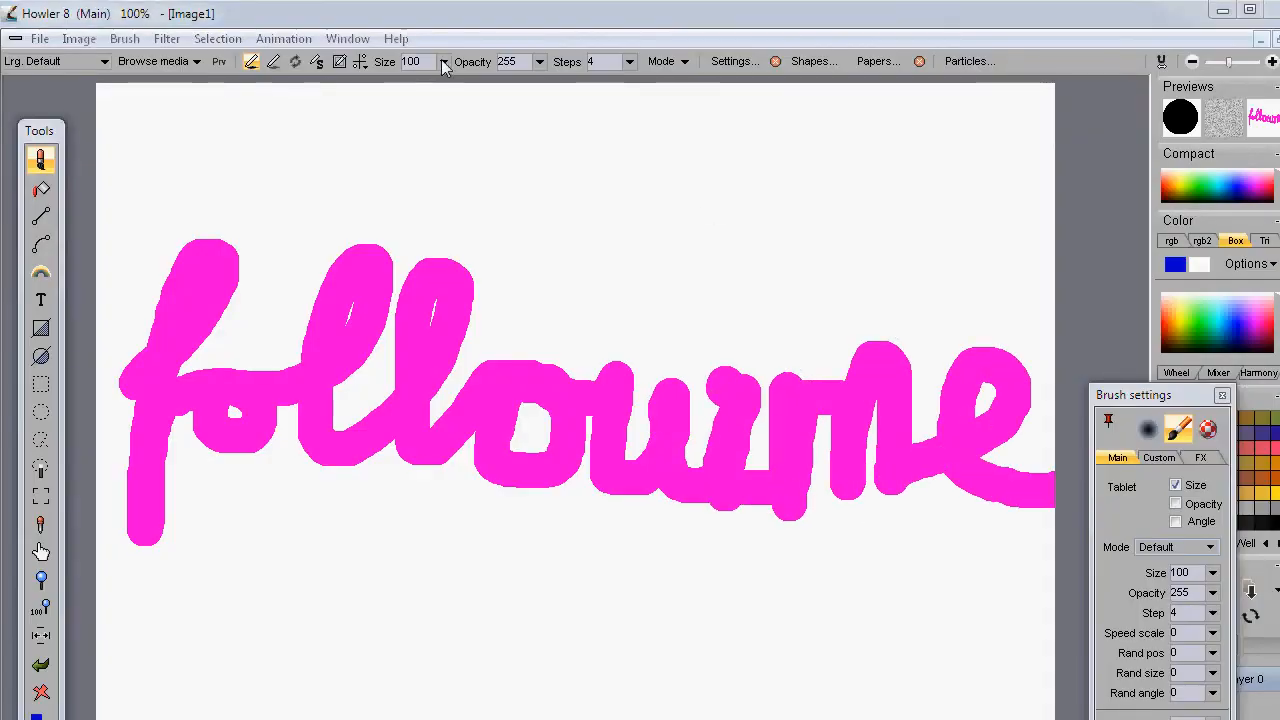
pyautogui.moveTo(446, 62); pyautogui.dragTo(340, 22)
pyautogui.click(40, 131)
pyautogui.press('a')
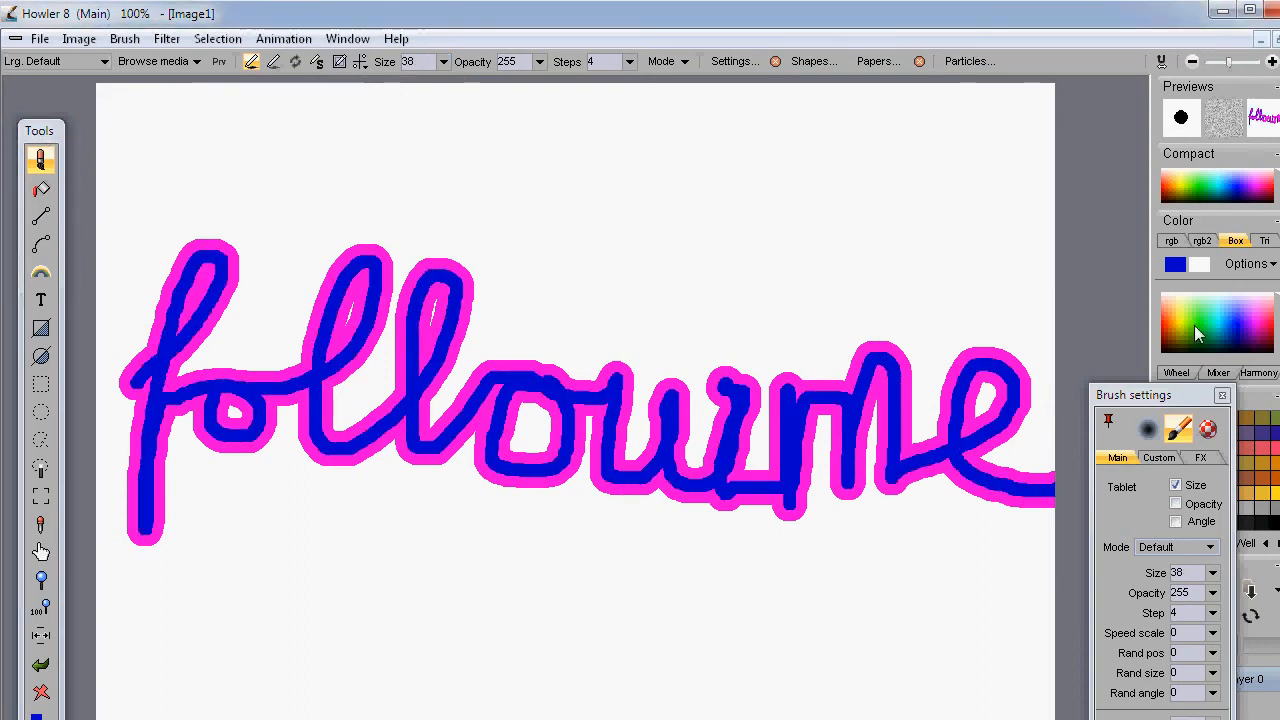
# - Choose green, set the brush's Rand pos to 37 and repeat the "follow me" stroke
pyautogui.click(1197, 334)
pyautogui.moveTo(1145, 395); pyautogui.dragTo(1113, 196)
pyautogui.moveTo(1180, 455); pyautogui.dragTo(1103, 480)
pyautogui.click(42, 131)
pyautogui.press('a')
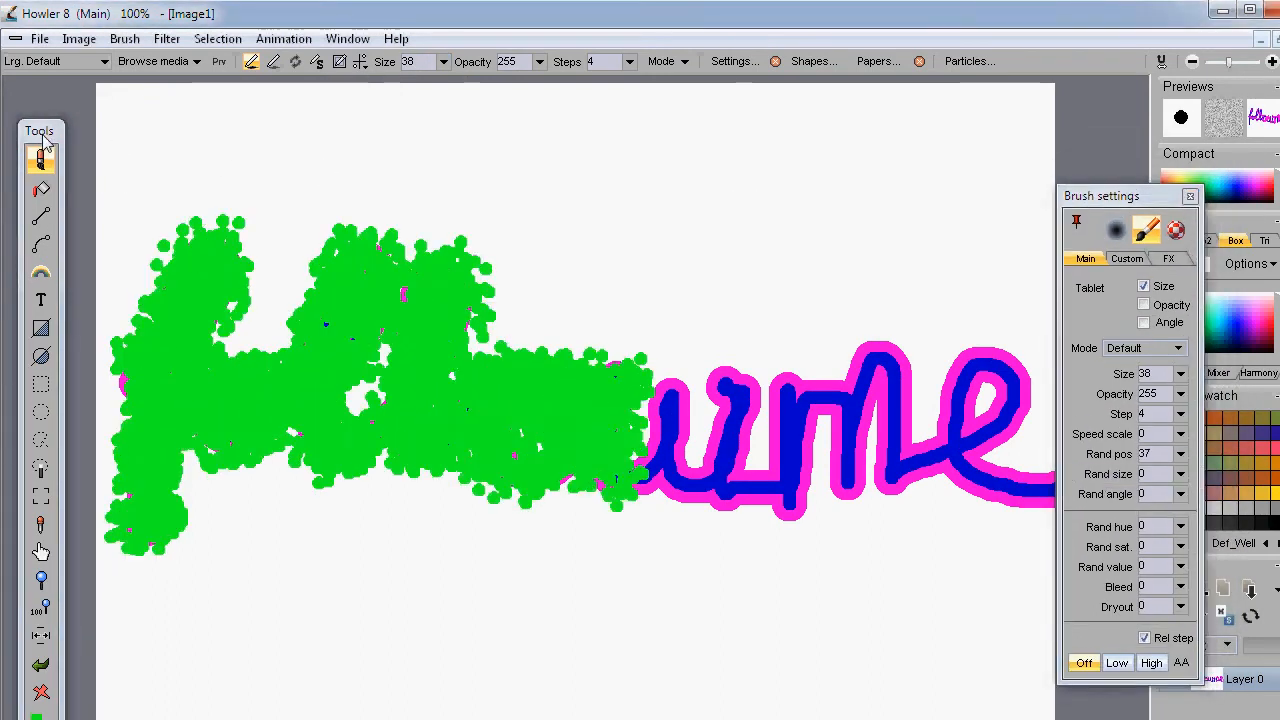
# - Switch to the Large spatter airbrush at size 63 and repeat the stroke in blue over the green lettering
pyautogui.click(40, 157)
pyautogui.moveTo(129, 194)
pyautogui.click(330, 512)
pyautogui.click(42, 131)
pyautogui.press('a')
pyautogui.moveTo(443, 62); pyautogui.dragTo(401, 97)
pyautogui.click(42, 131)
pyautogui.press('a')
# - Switch to the Drippy pen preset, pick a new colour, set the size to 88 and repeat the lettering stroke
pyautogui.click(38, 164)
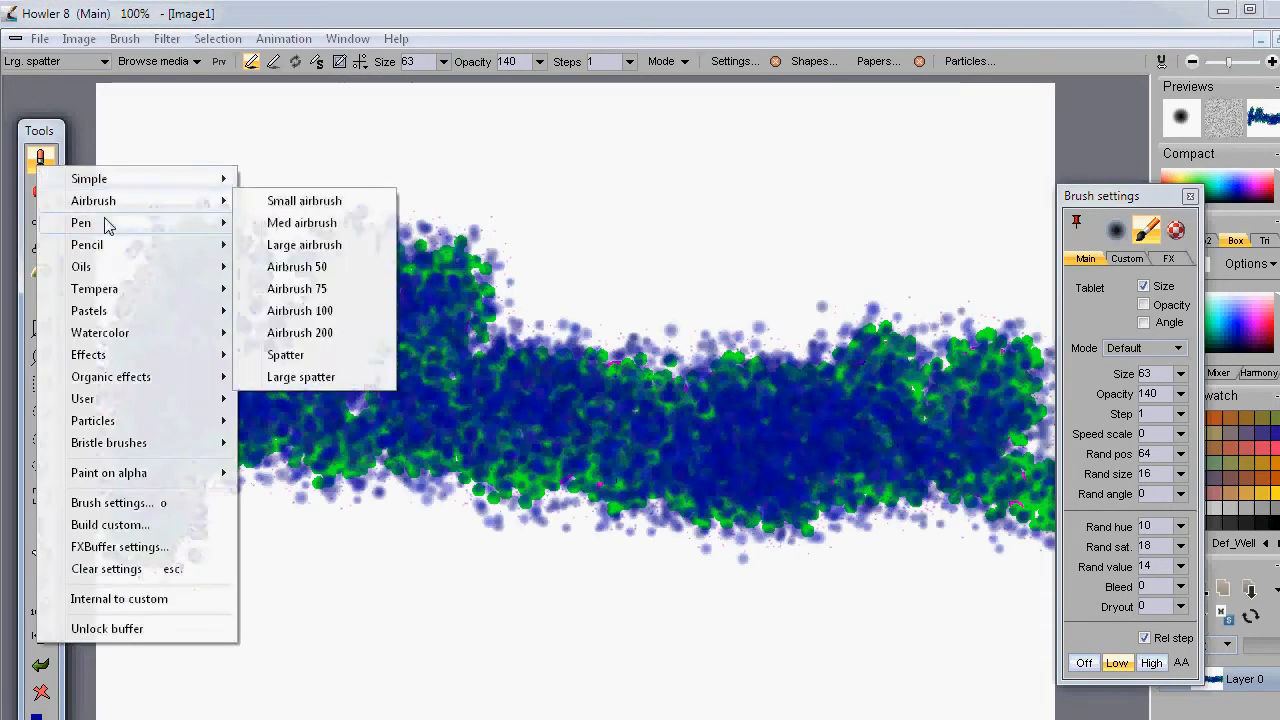
pyautogui.moveTo(108, 226)
pyautogui.click(300, 311)
pyautogui.click(1256, 322)
pyautogui.moveTo(443, 61); pyautogui.dragTo(434, 91)
pyautogui.moveTo(160, 400)
pyautogui.mouseDown()
pyautogui.moveTo(371, 271)
pyautogui.moveTo(905, 470)
pyautogui.moveTo(1050, 488)
pyautogui.mouseUp()
# - Switch to the Large charcoal pencil preset and repeat the lettering stroke with it
pyautogui.click(40, 158)
pyautogui.moveTo(130, 231)
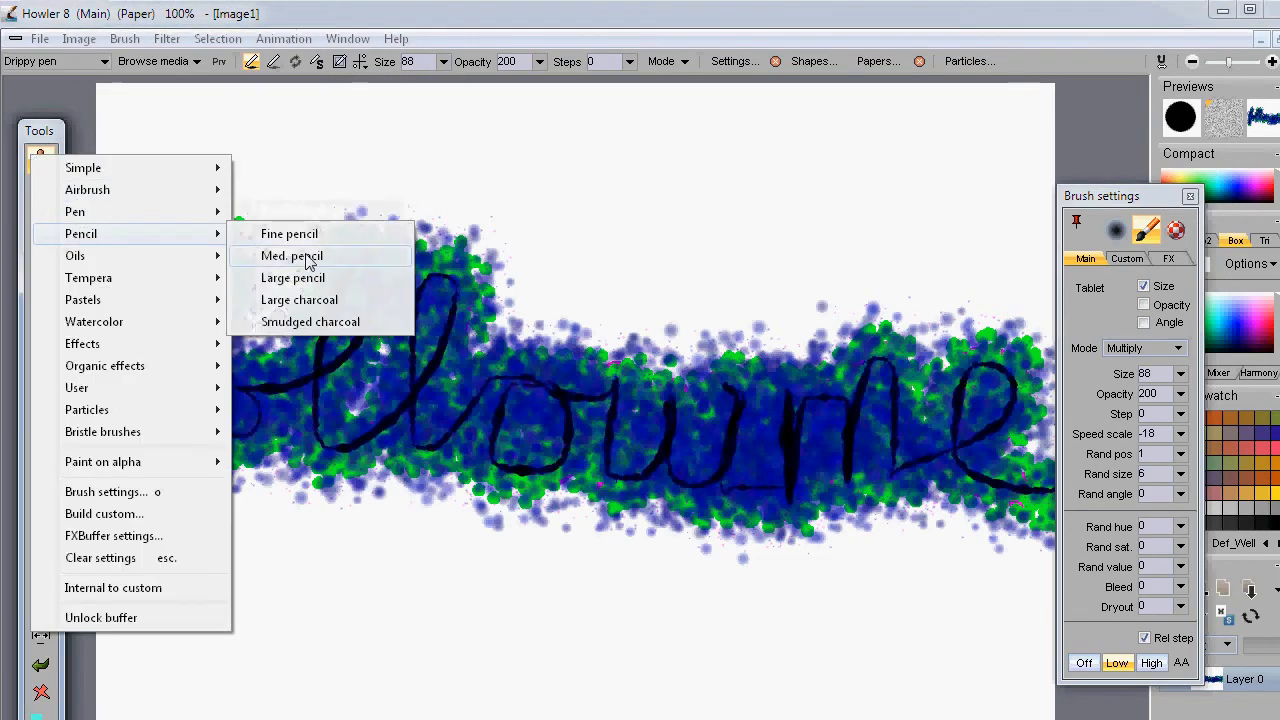
pyautogui.click(300, 292)
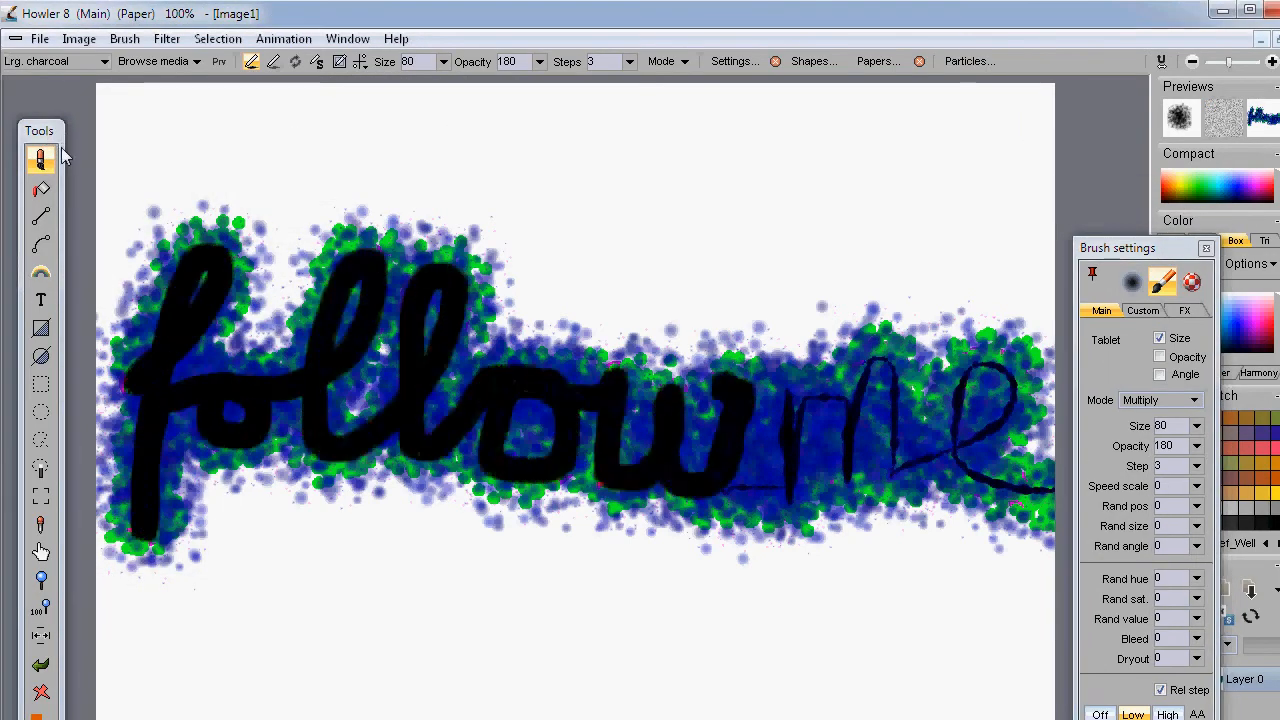
# - Switch to the Large loaded oil preset, set the size to 47 and repeat the lettering stroke in magenta
pyautogui.click(40, 158)
pyautogui.moveTo(120, 251)
pyautogui.click(346, 296)
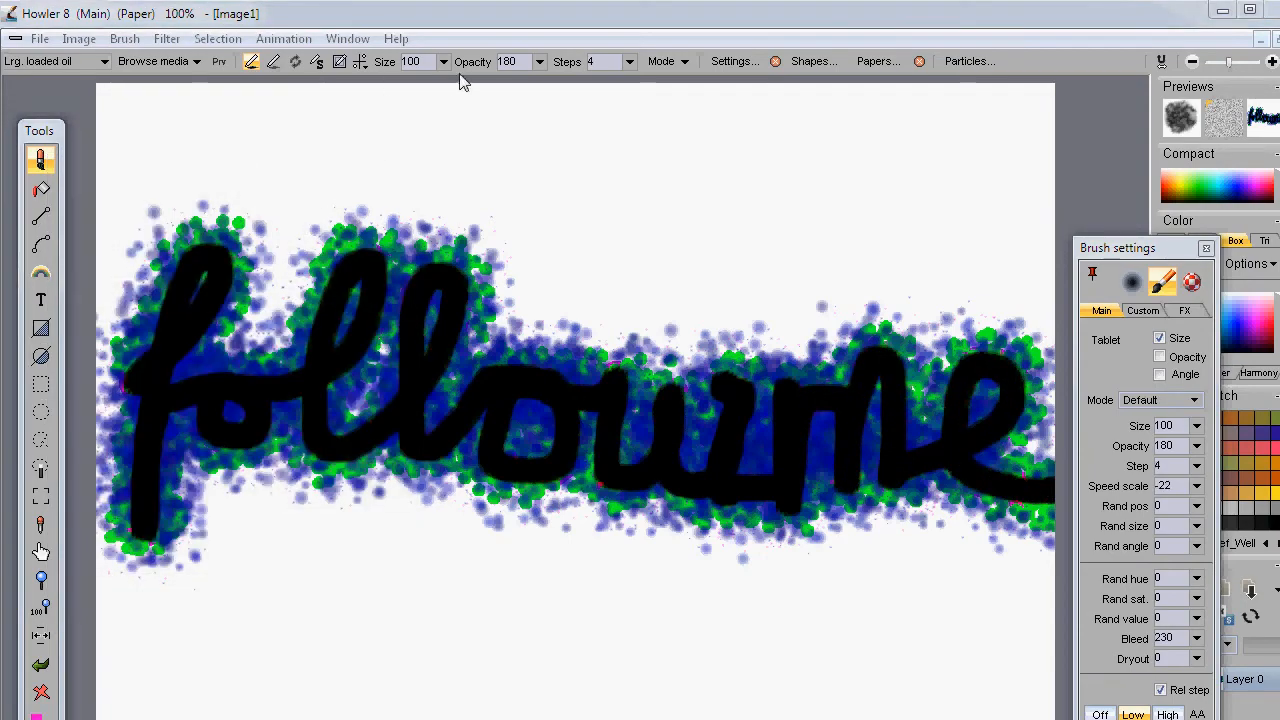
pyautogui.moveTo(443, 61); pyautogui.dragTo(390, 90)
# - Pick yellow, switch to the Large cover preset and repeat the lettering stroke with it
pyautogui.click(1269, 467)
pyautogui.rightClick(40, 162)
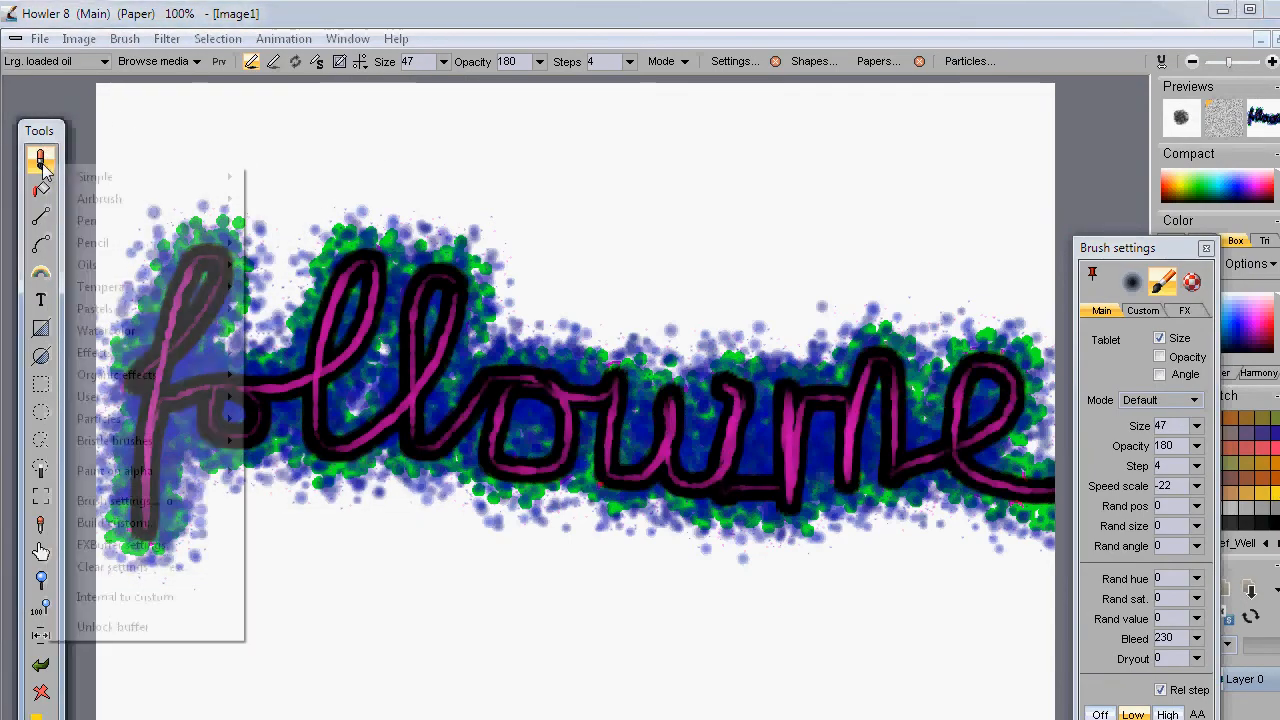
pyautogui.moveTo(120, 251)
pyautogui.click(340, 372)
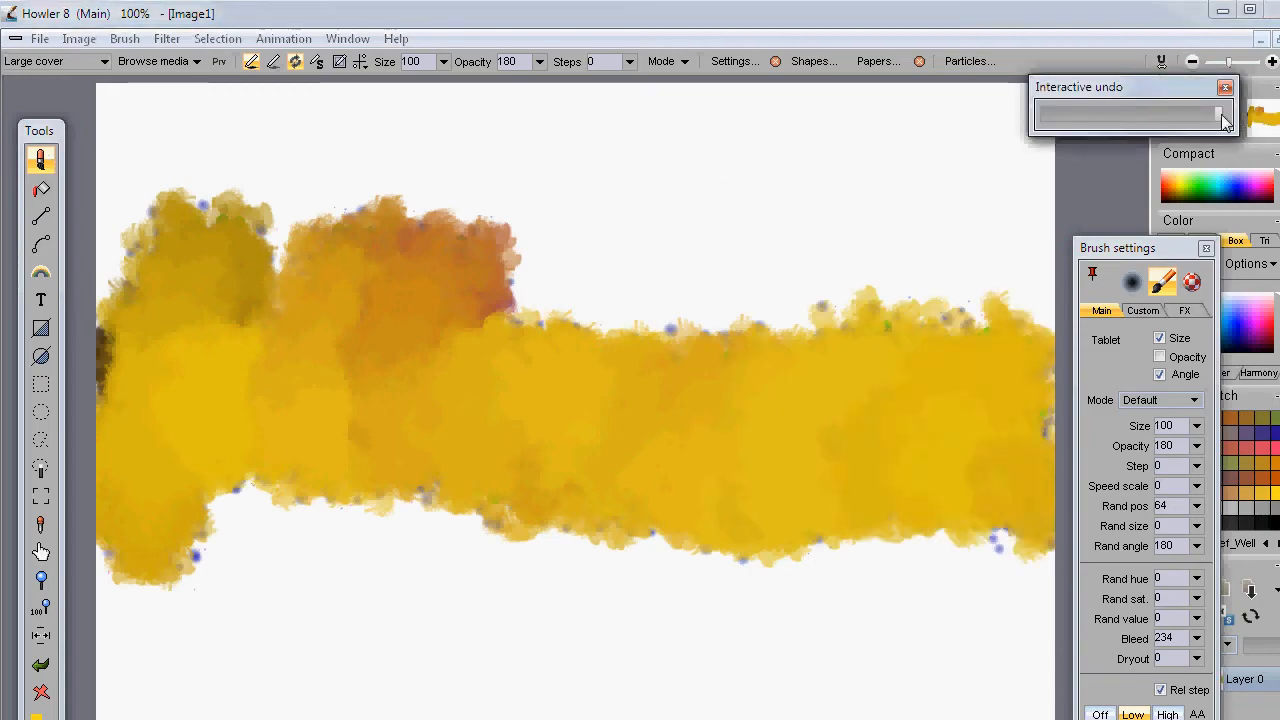
# - Pick blue, try further paint presets including tempera, and repeat the stroke over the yellow lettering
pyautogui.rightClick(43, 160)
pyautogui.moveTo(120, 267)
pyautogui.click(1243, 335)
pyautogui.moveTo(183, 338)
pyautogui.mouseDown()
pyautogui.moveTo(137, 383)
pyautogui.moveTo(192, 261)
pyautogui.moveTo(605, 391)
pyautogui.mouseUp()
pyautogui.rightClick(45, 162)
pyautogui.moveTo(102, 289)
pyautogui.click(294, 330)
pyautogui.rightClick(46, 156)
pyautogui.click(302, 344)
pyautogui.moveTo(130, 385)
pyautogui.mouseDown()
pyautogui.moveTo(212, 265)
pyautogui.moveTo(668, 425)
pyautogui.moveTo(1048, 490)
pyautogui.mouseUp()
# - Repeat the stroke with the Blending 75 watercolor preset, pick a gold colour and paint the lettering in gold
pyautogui.rightClick(44, 159)
pyautogui.moveTo(107, 325)
pyautogui.click(352, 717)
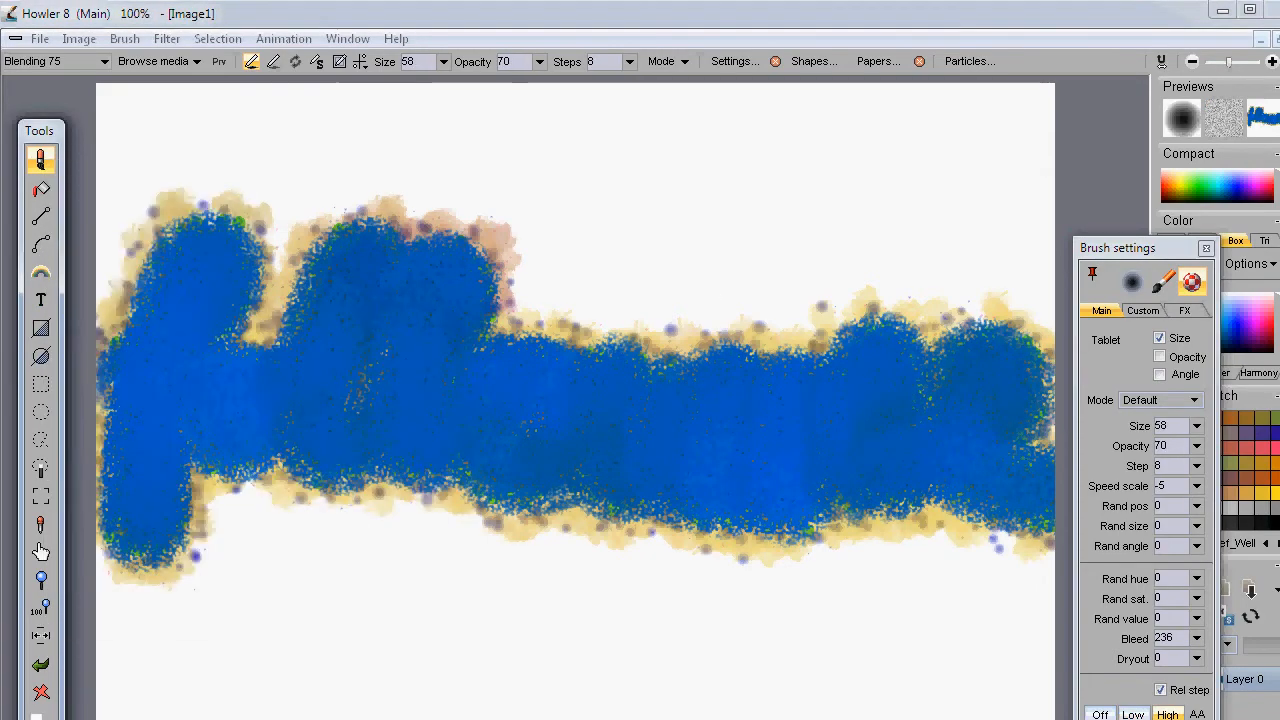
pyautogui.click(1262, 493)
pyautogui.moveTo(140, 375); pyautogui.dragTo(146, 526)
# - Switch to the Modeling clay effect preset and smear pink paint over the start of the lettering
pyautogui.rightClick(44, 159)
pyautogui.moveTo(150, 354)
pyautogui.click(320, 439)
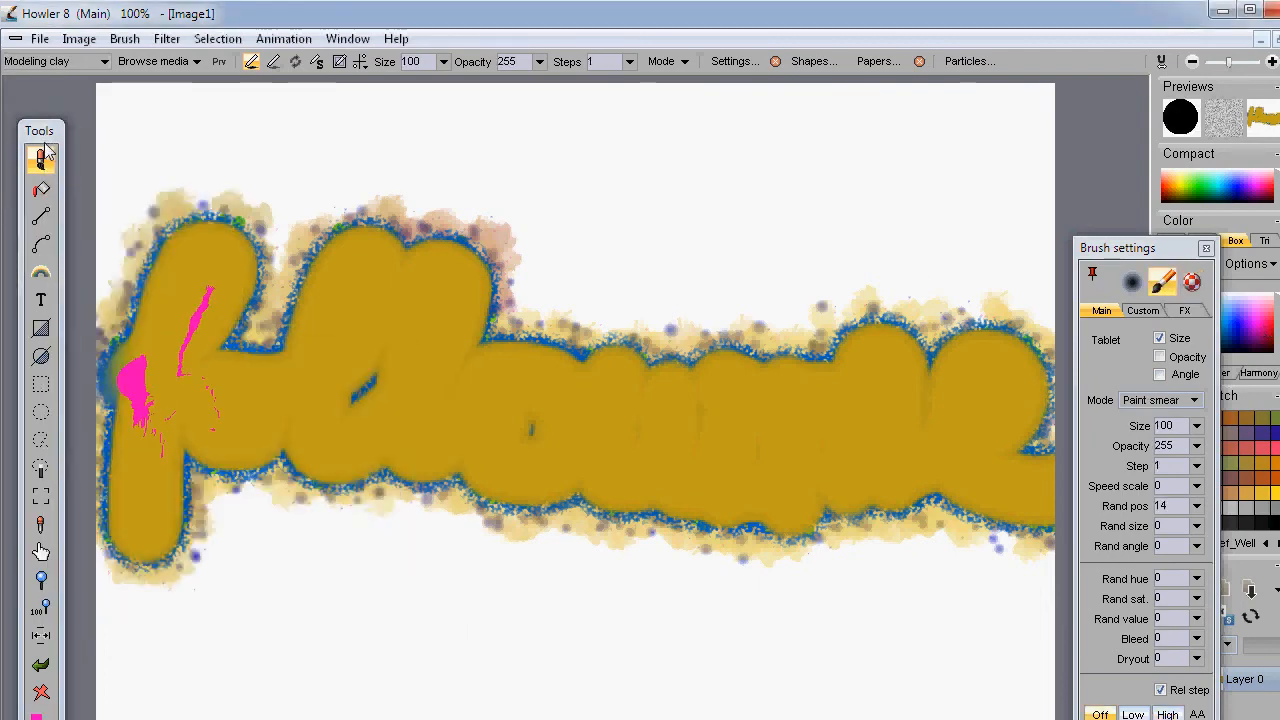
# - Darken the lettering by repeating the stroke with the Burn preset, and repeat it again with the Sponge 50 preset
pyautogui.rightClick(44, 159)
pyautogui.click(288, 486)
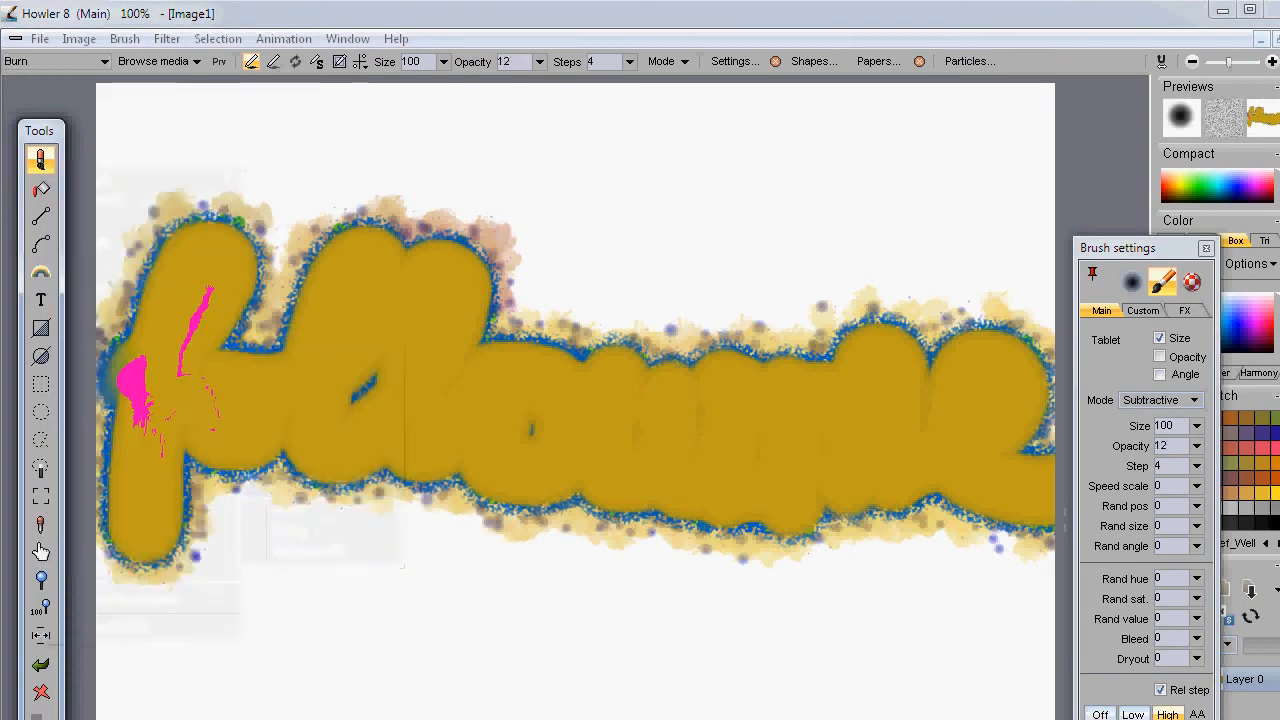
pyautogui.rightClick(40, 159)
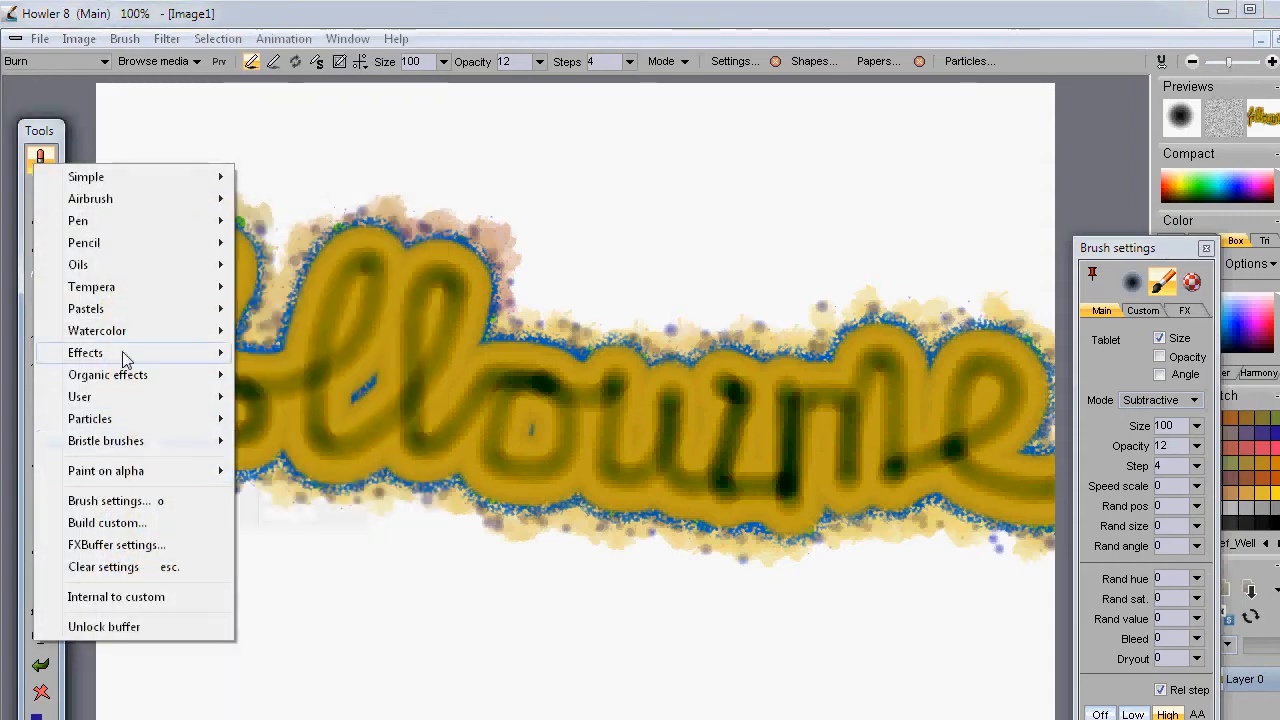
pyautogui.moveTo(166, 316)
pyautogui.click(291, 640)
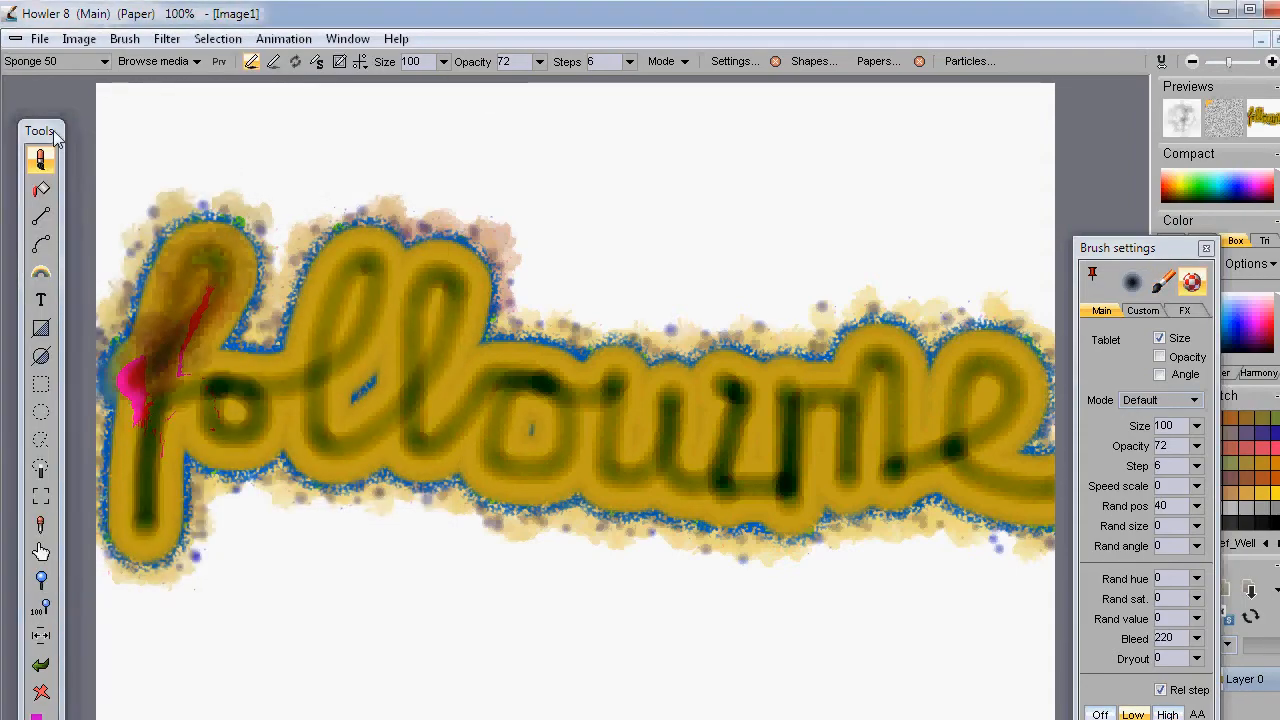
# - Repeat the lettering stroke with an orange branching particle preset and again with the Leafy 2 organic preset
pyautogui.rightClick(40, 159)
pyautogui.moveTo(120, 414)
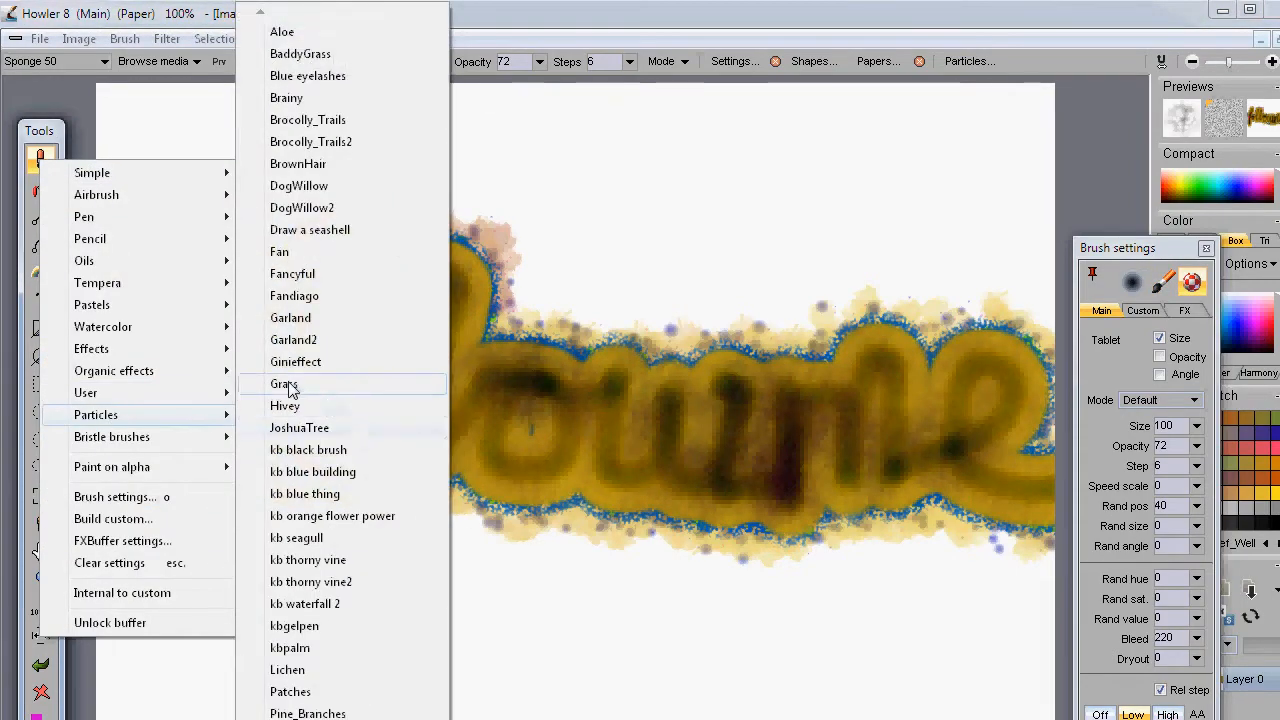
pyautogui.click(300, 374)
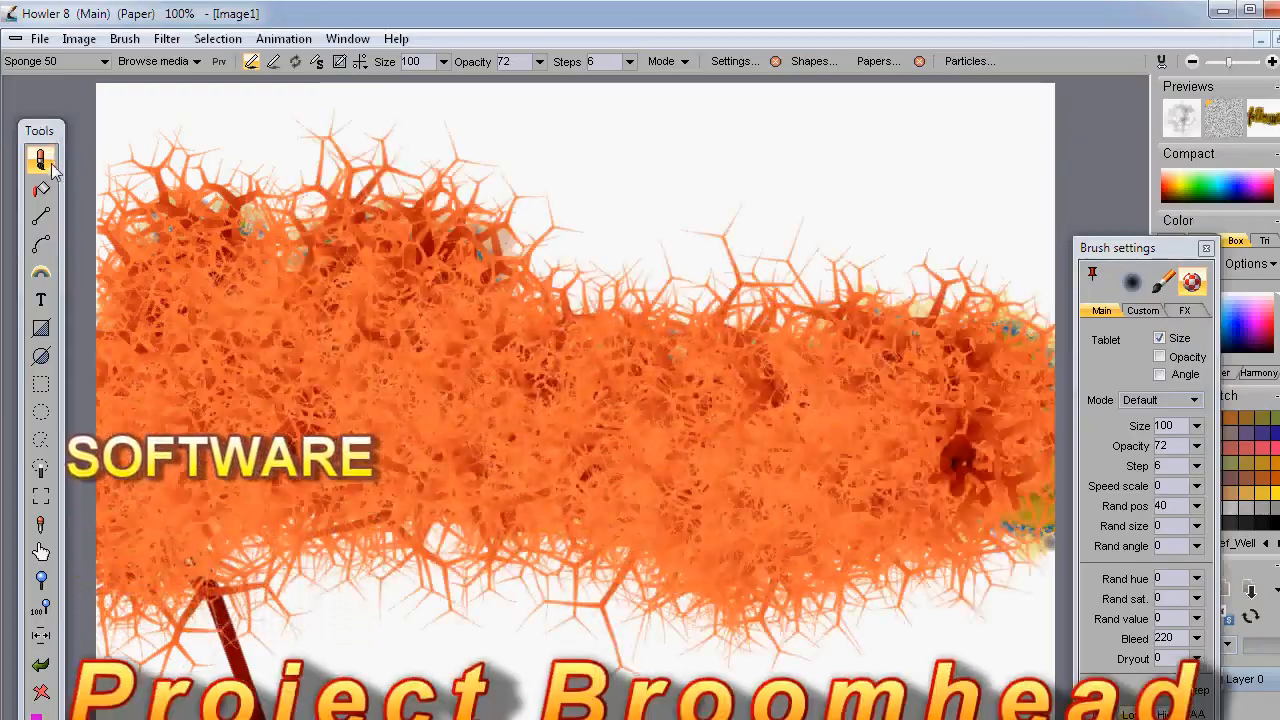
pyautogui.rightClick(40, 159)
pyautogui.moveTo(186, 374)
pyautogui.click(300, 466)
# - Repeat the lettering stroke with a dark branch particle preset and again with a particle preset that paints black
pyautogui.rightClick(40, 159)
pyautogui.moveTo(120, 409)
pyautogui.click(289, 714)
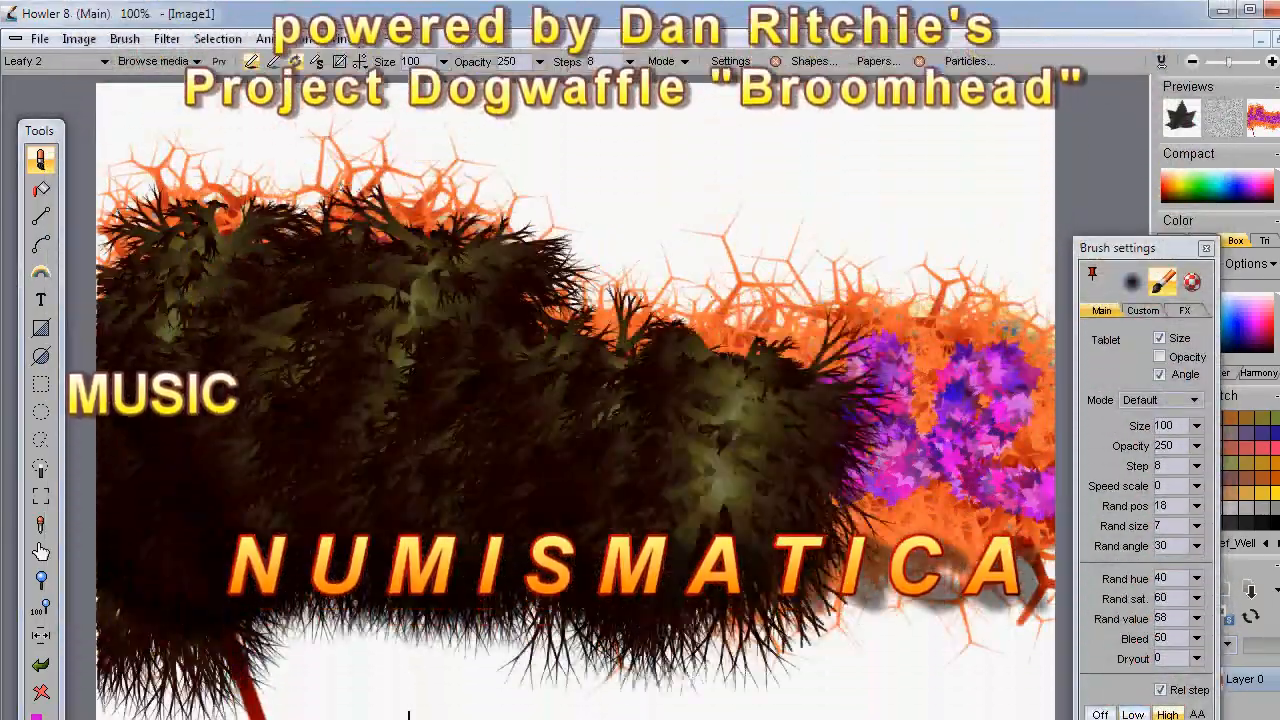
pyautogui.rightClick(40, 159)
pyautogui.moveTo(120, 416)
pyautogui.click(306, 164)
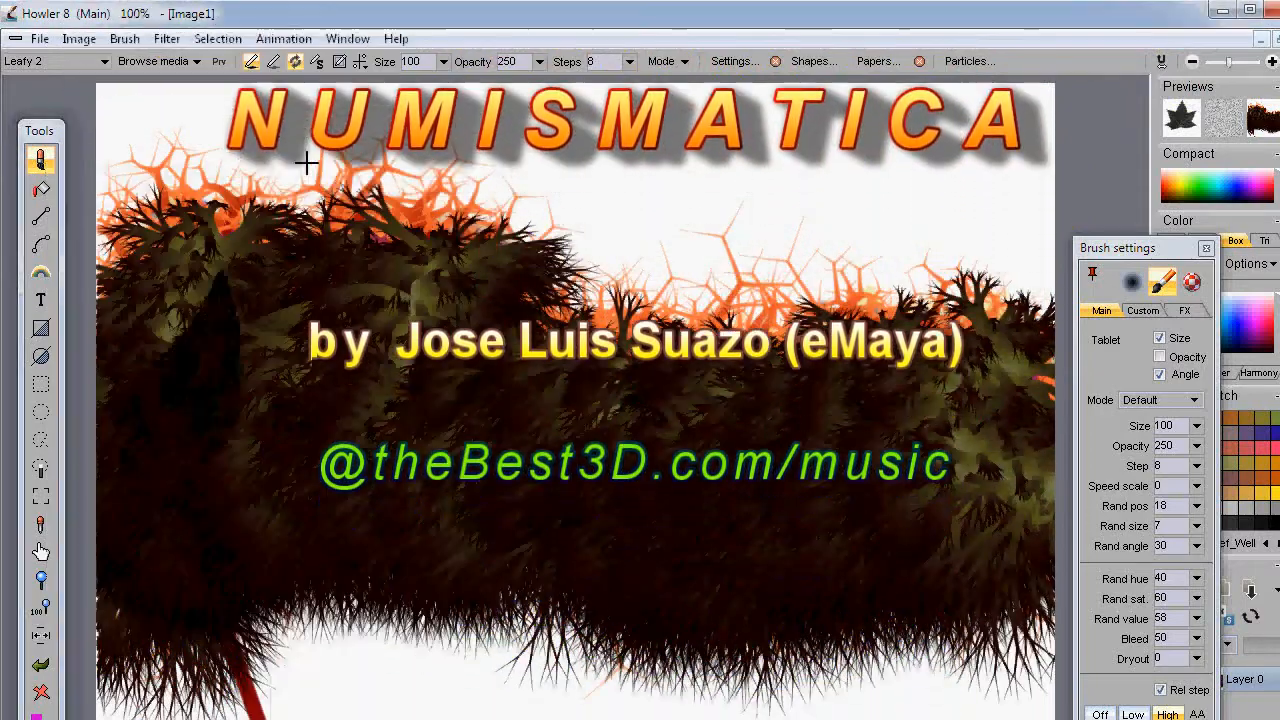
# - Repeat the lettering stroke with the Grass particle preset, and again in magenta with a bristle-like brush at size 40
pyautogui.rightClick(45, 158)
pyautogui.moveTo(120, 412)
pyautogui.click(291, 384)
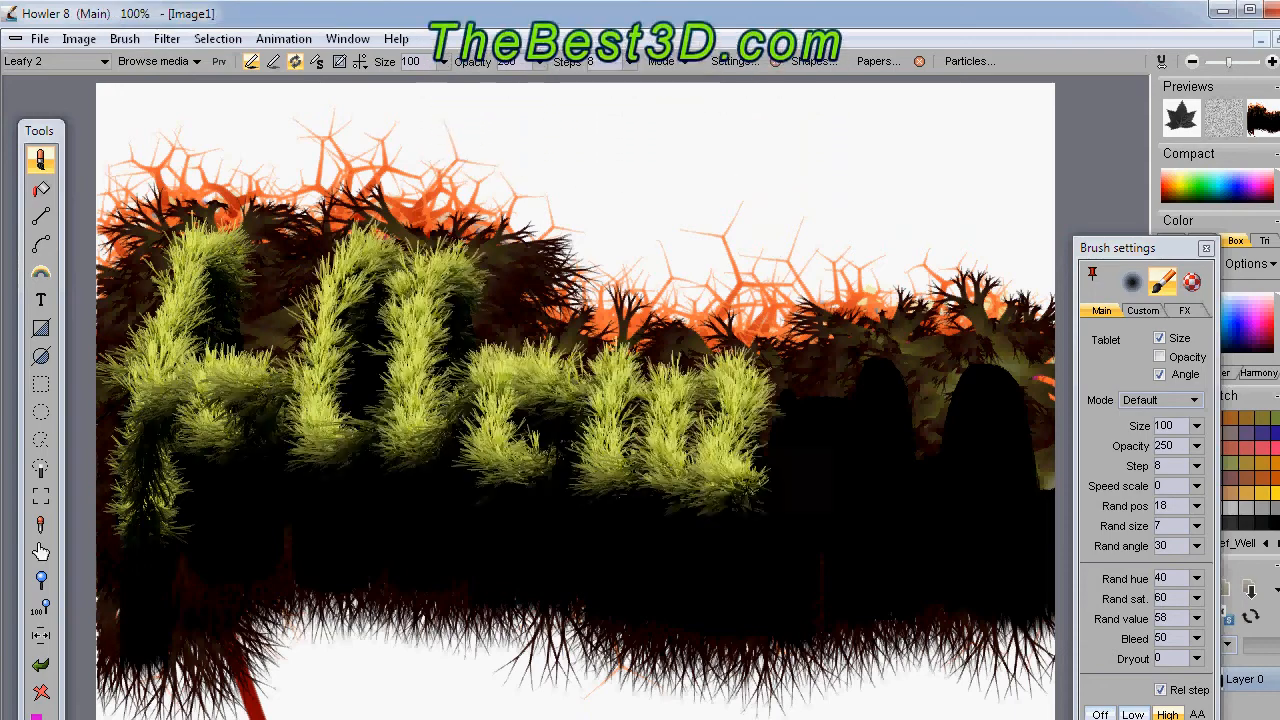
pyautogui.click(308, 501)
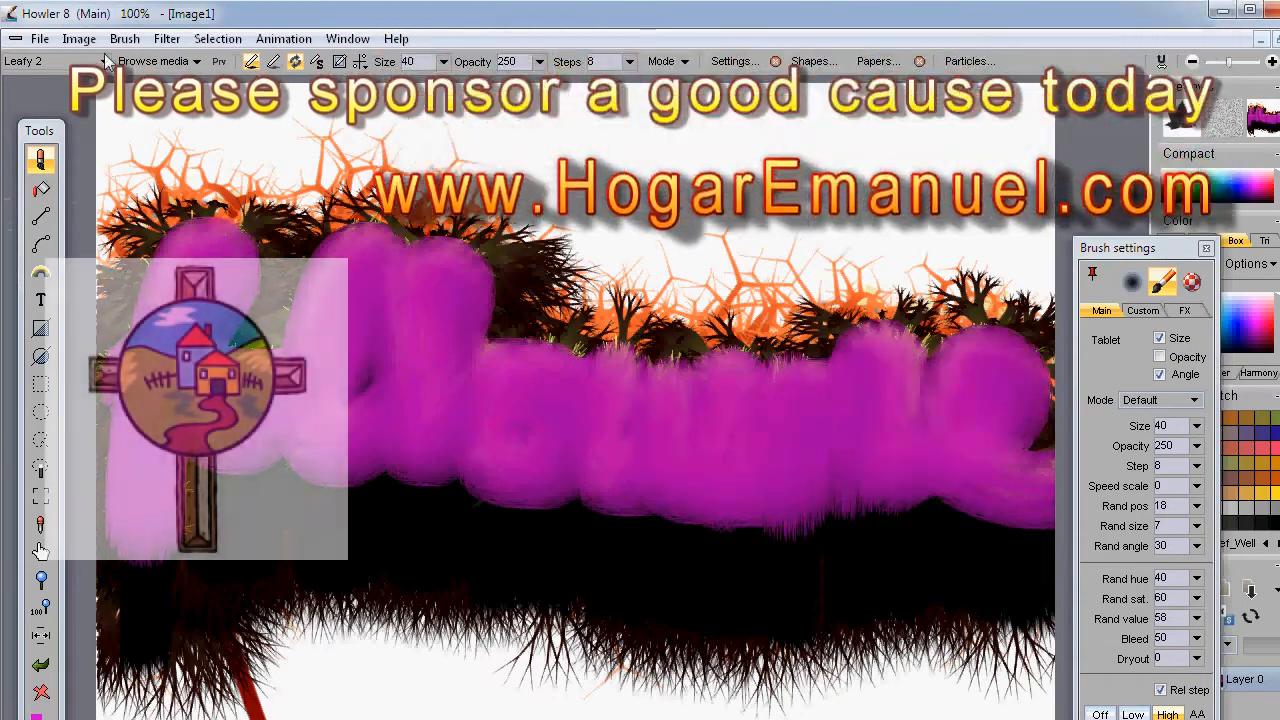
# - Apply a lighting effect to the painted lettering, moving its light around the preview and leaving it over the first letters
pyautogui.click(262, 356)
pyautogui.moveTo(557, 231); pyautogui.dragTo(956, 37)
pyautogui.moveTo(942, 192); pyautogui.dragTo(866, 129)
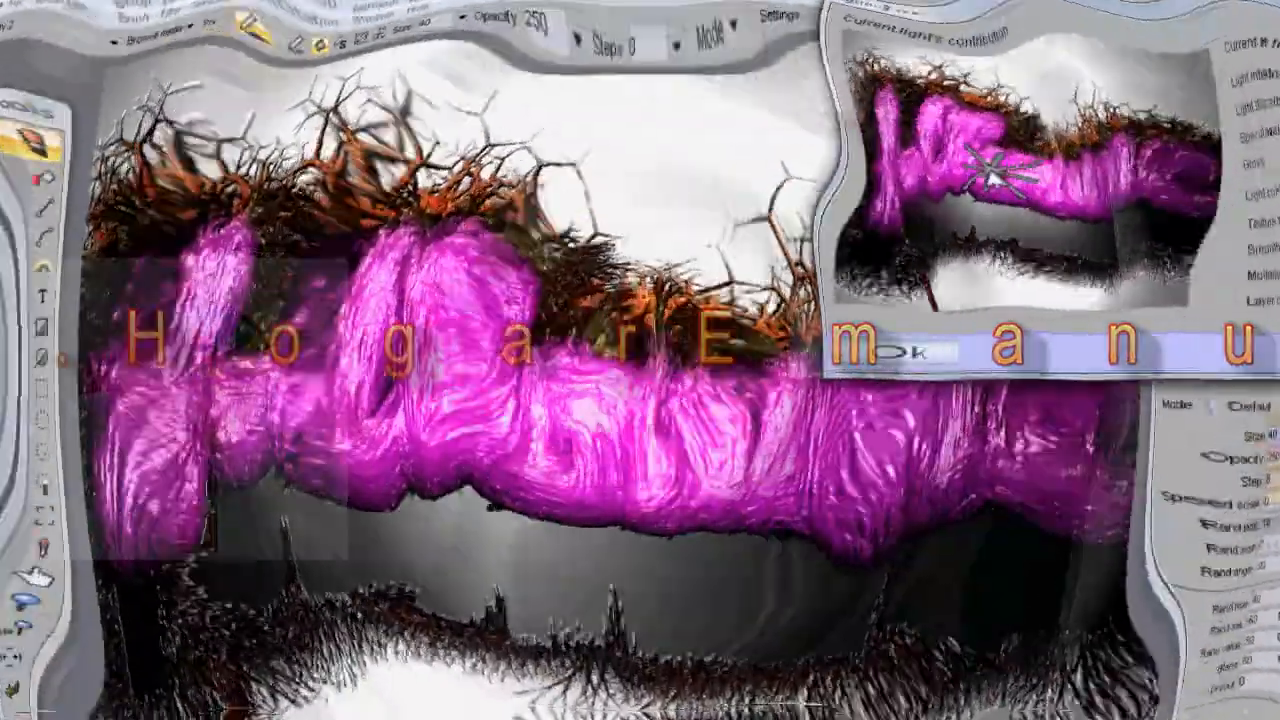
pyautogui.moveTo(993, 177)
pyautogui.mouseDown()
pyautogui.moveTo(1126, 188)
pyautogui.moveTo(929, 152)
pyautogui.moveTo(1013, 150)
pyautogui.mouseUp()
pyautogui.moveTo(1095, 133)
pyautogui.mouseDown()
pyautogui.moveTo(1268, 162)
pyautogui.moveTo(945, 114)
pyautogui.mouseUp()
pyautogui.moveTo(1015, 82)
pyautogui.mouseDown()
pyautogui.moveTo(1029, 31)
pyautogui.moveTo(1078, 56)
pyautogui.mouseUp()
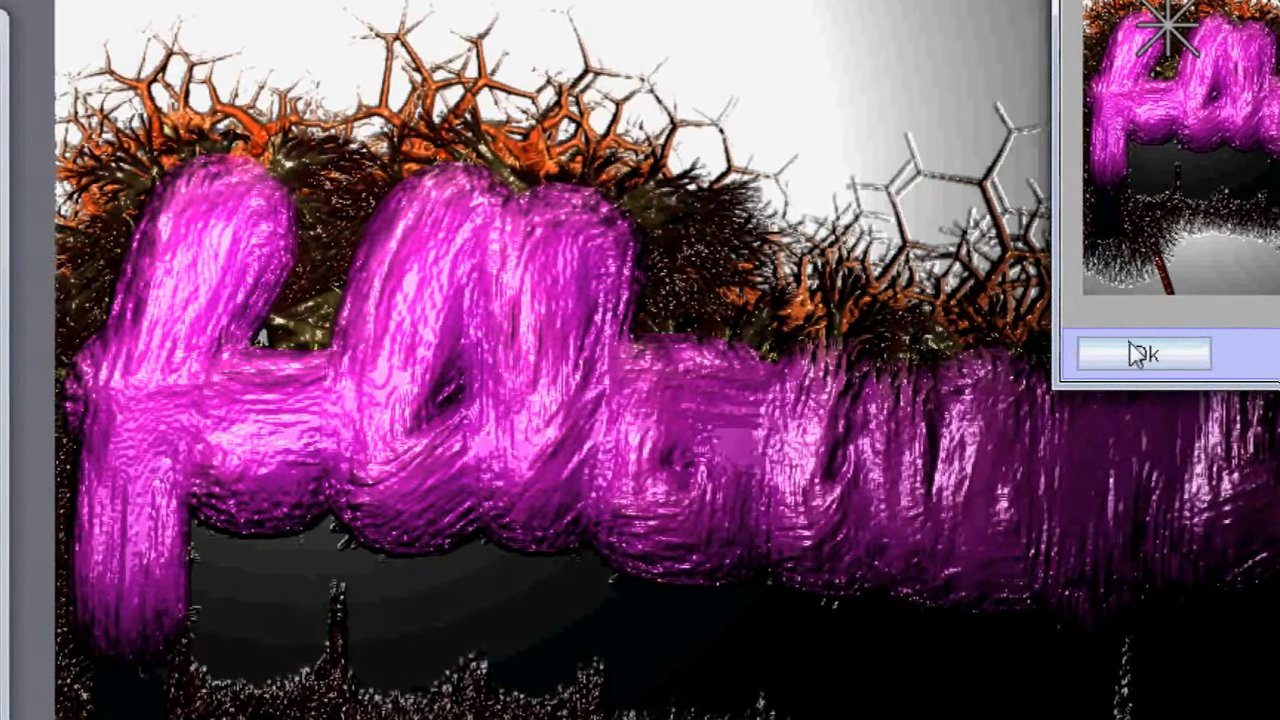
pyautogui.click(1138, 354)
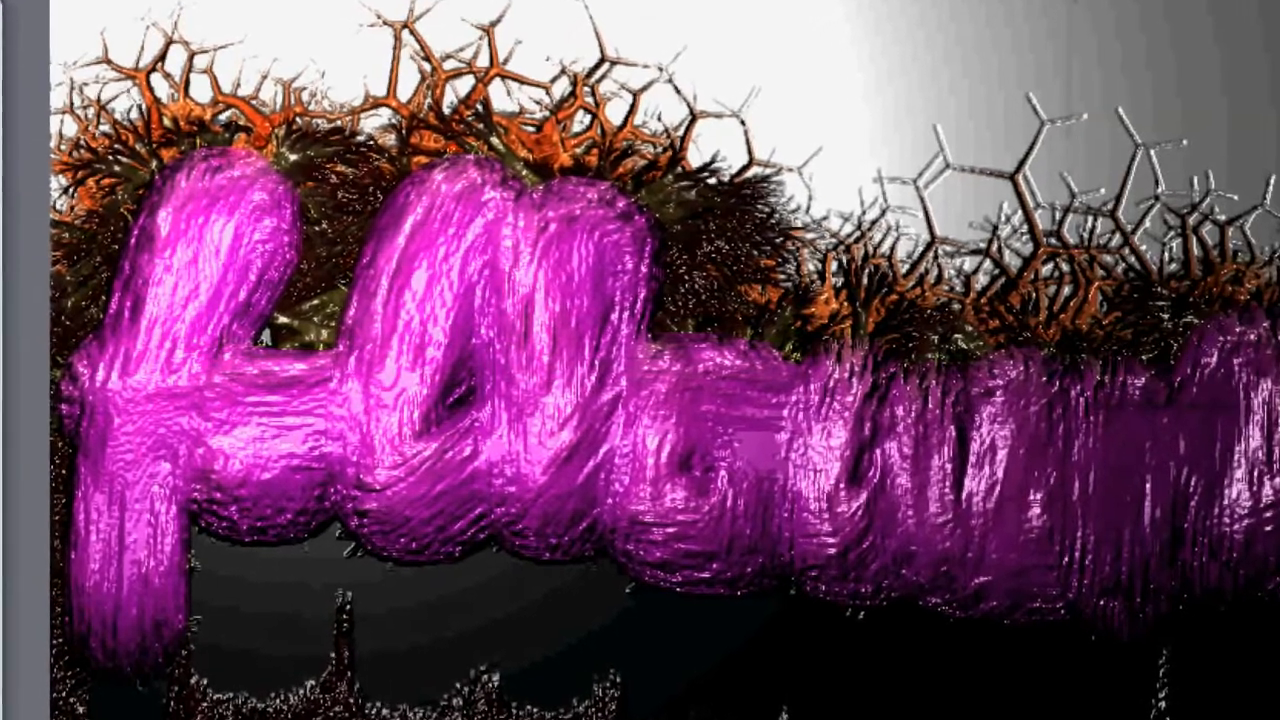